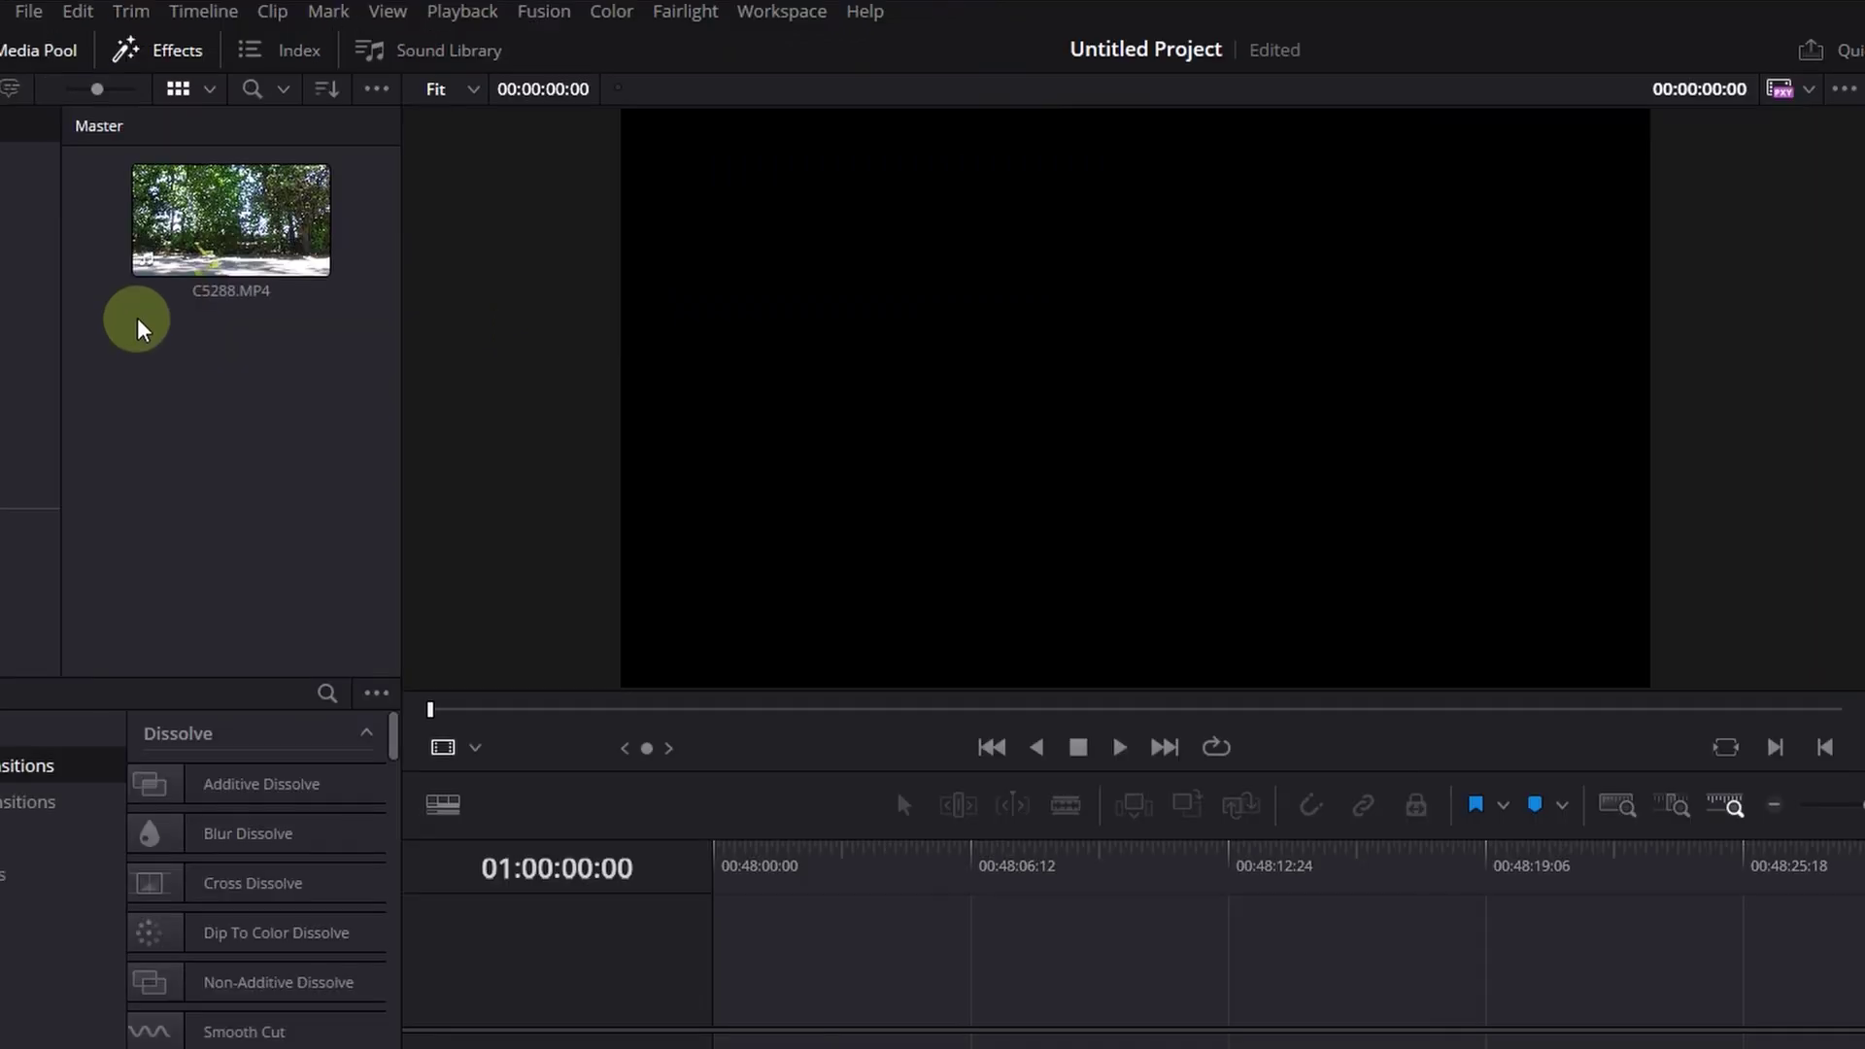
- Preview C5288.MP4, then save the project as 'Fake SloMo'
click(180, 233)
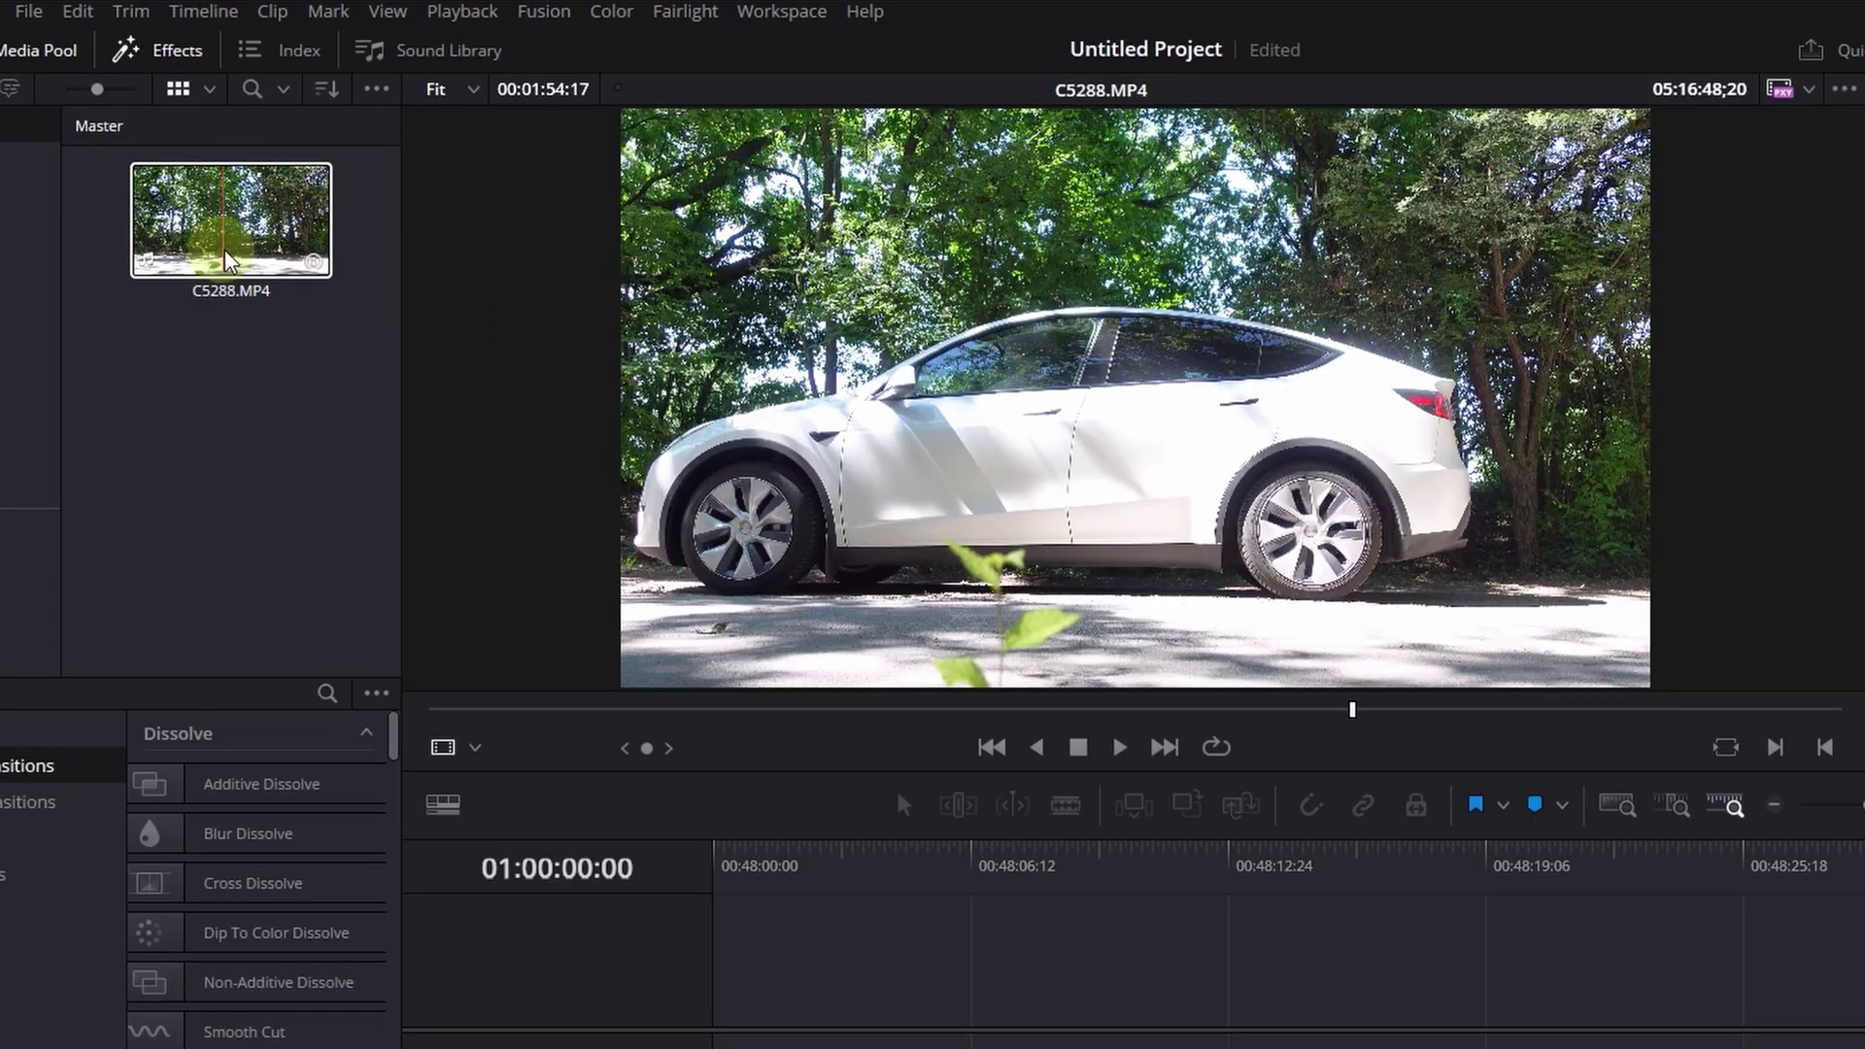
click(170, 347)
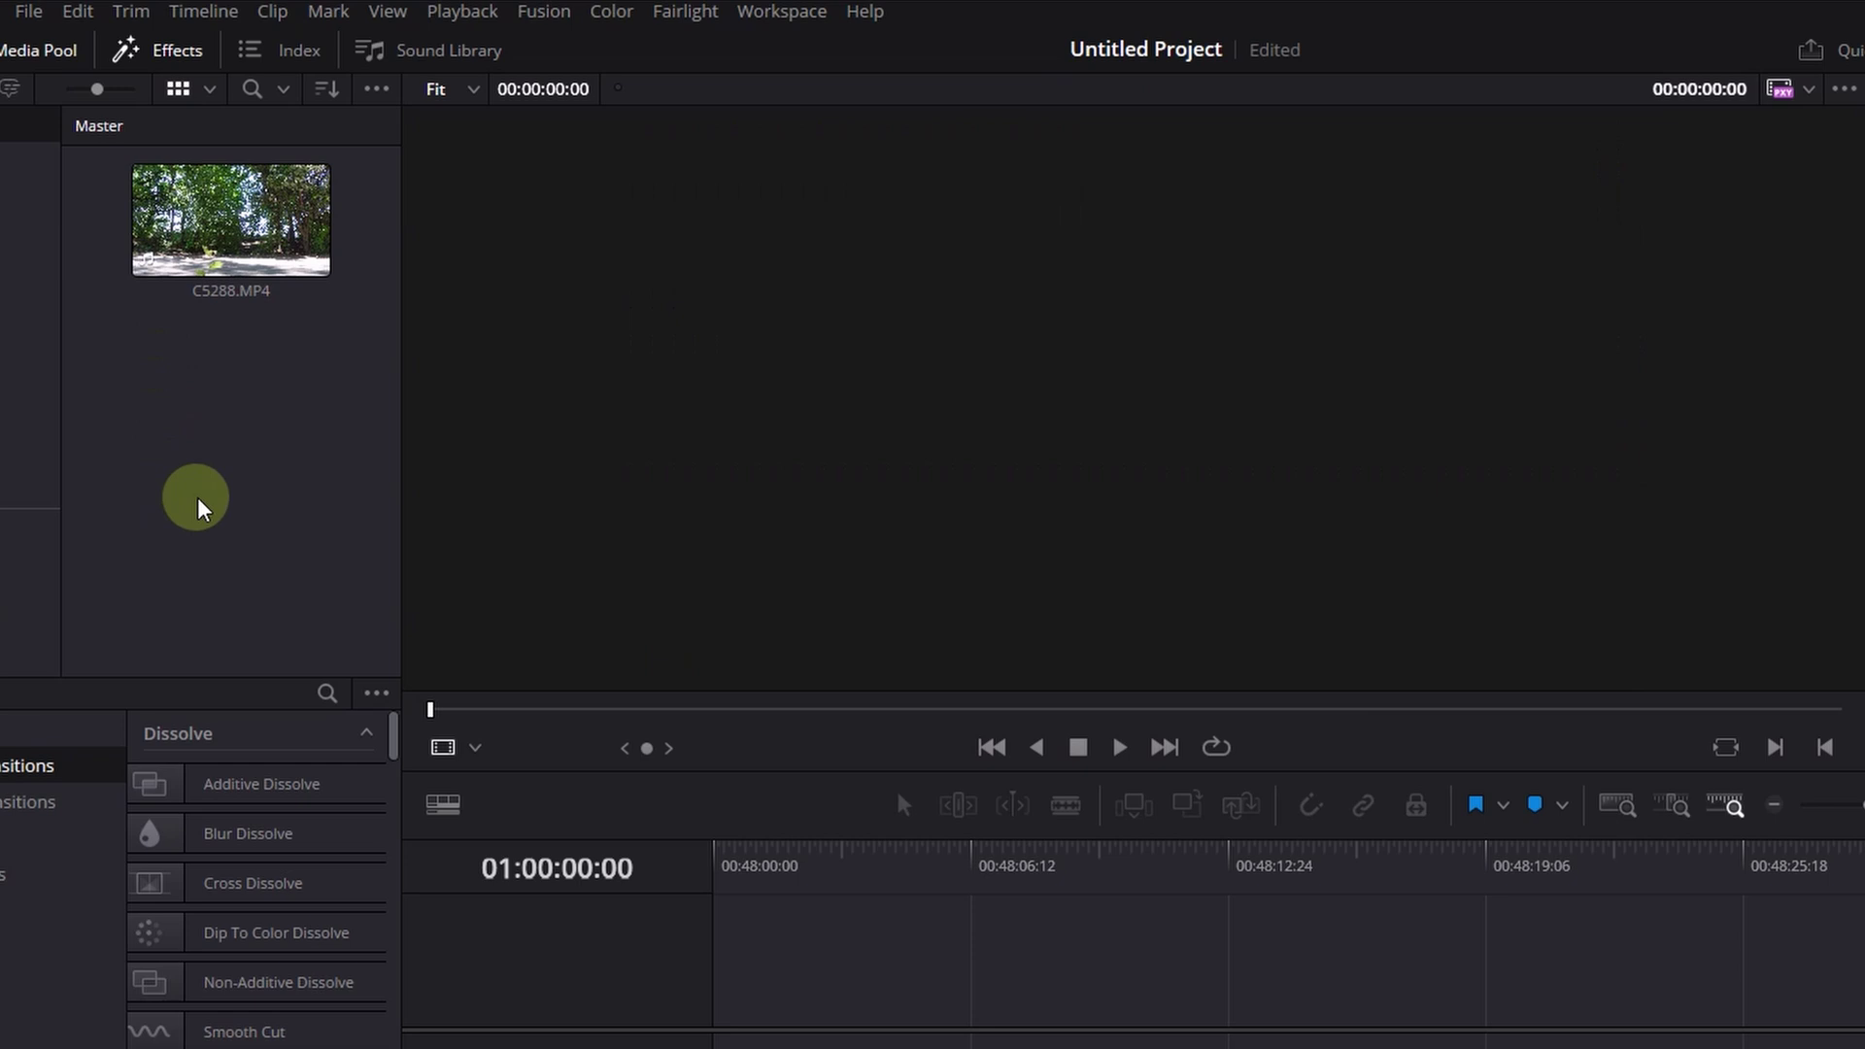
click(32, 16)
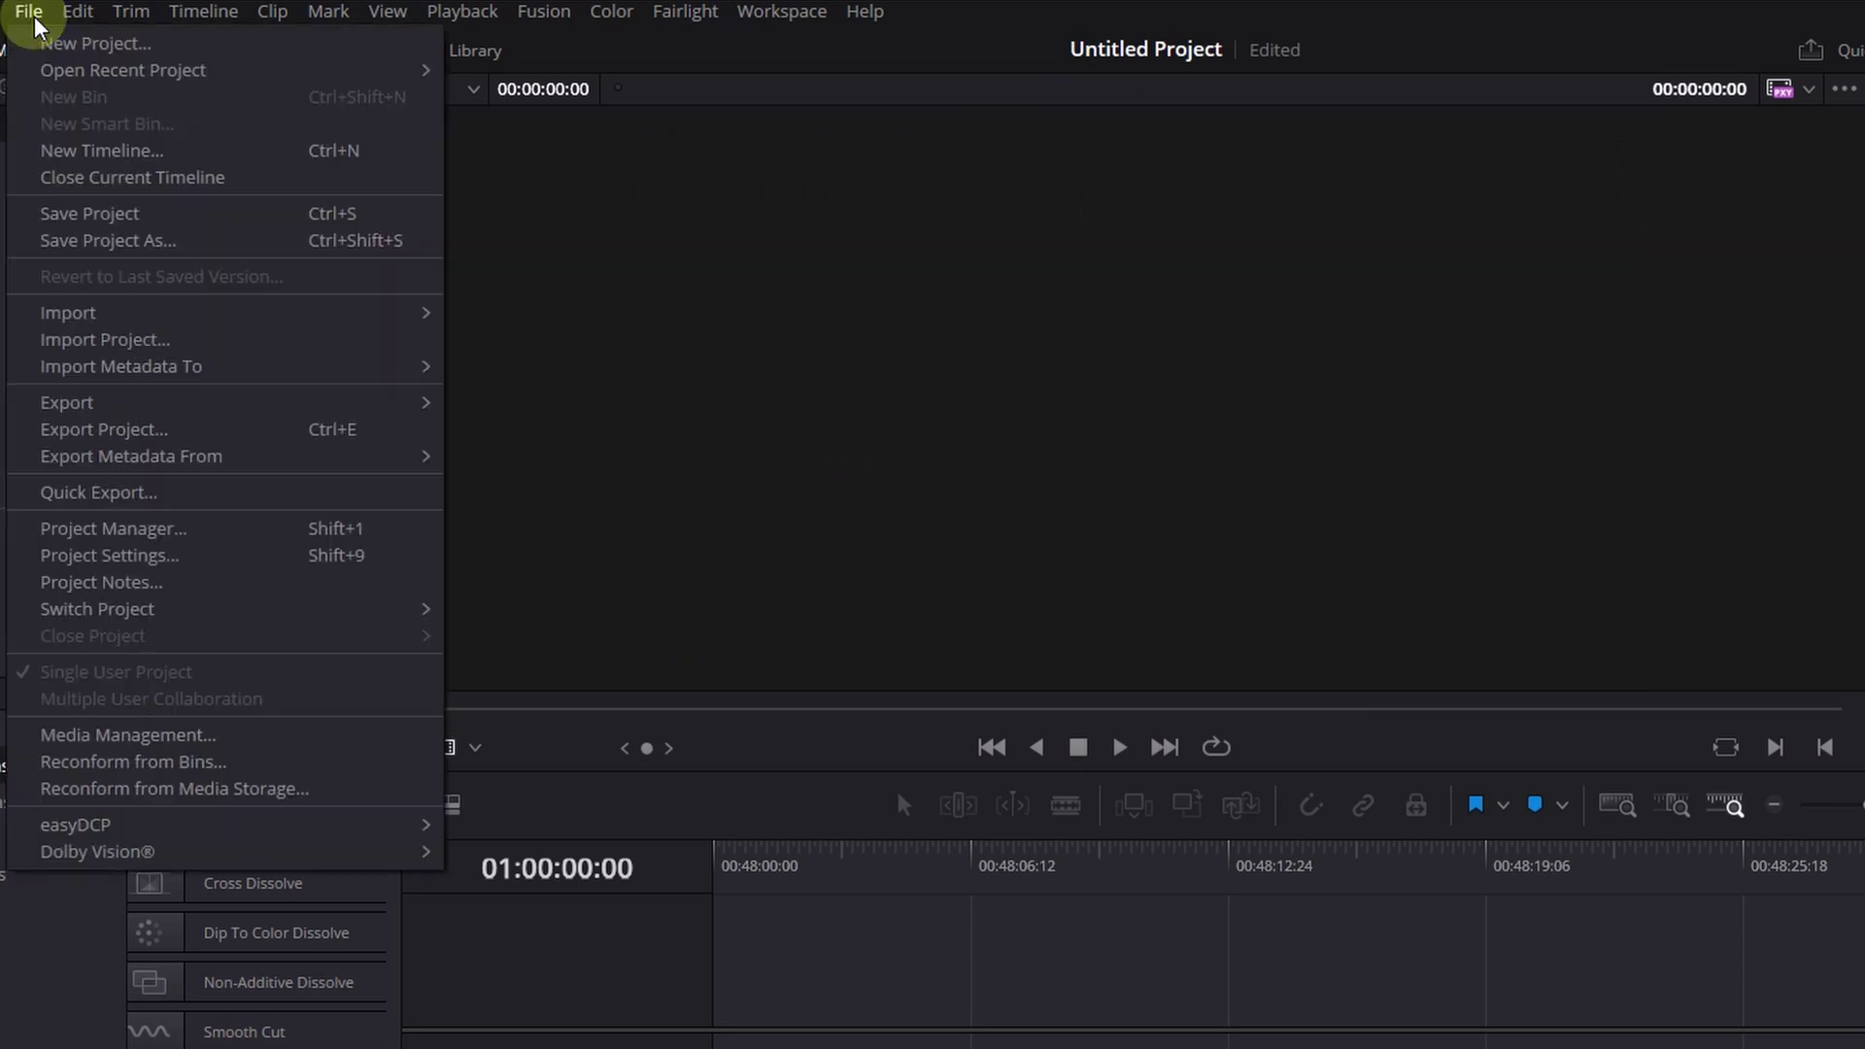
click(87, 239)
text(Fa)
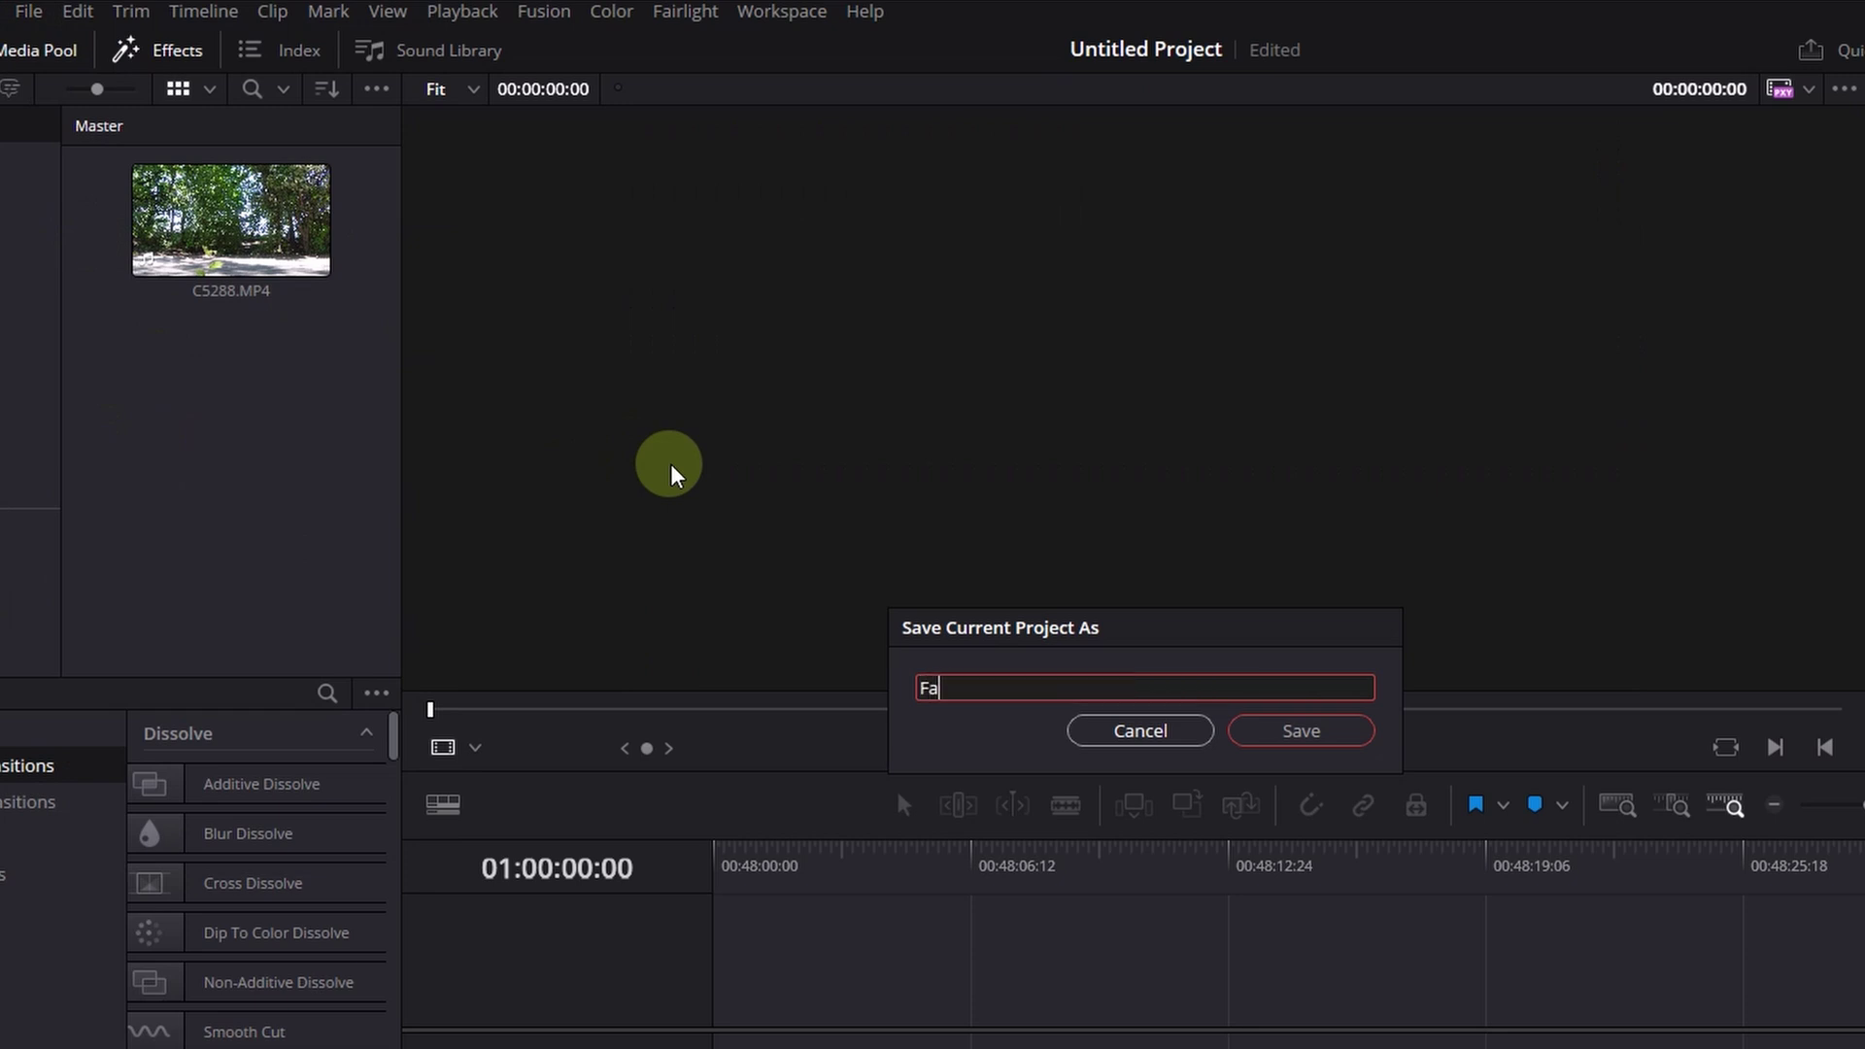
text(ke SloMo)
key(BackSpace)
key(BackSpace)
text(Mo)
key(Return)
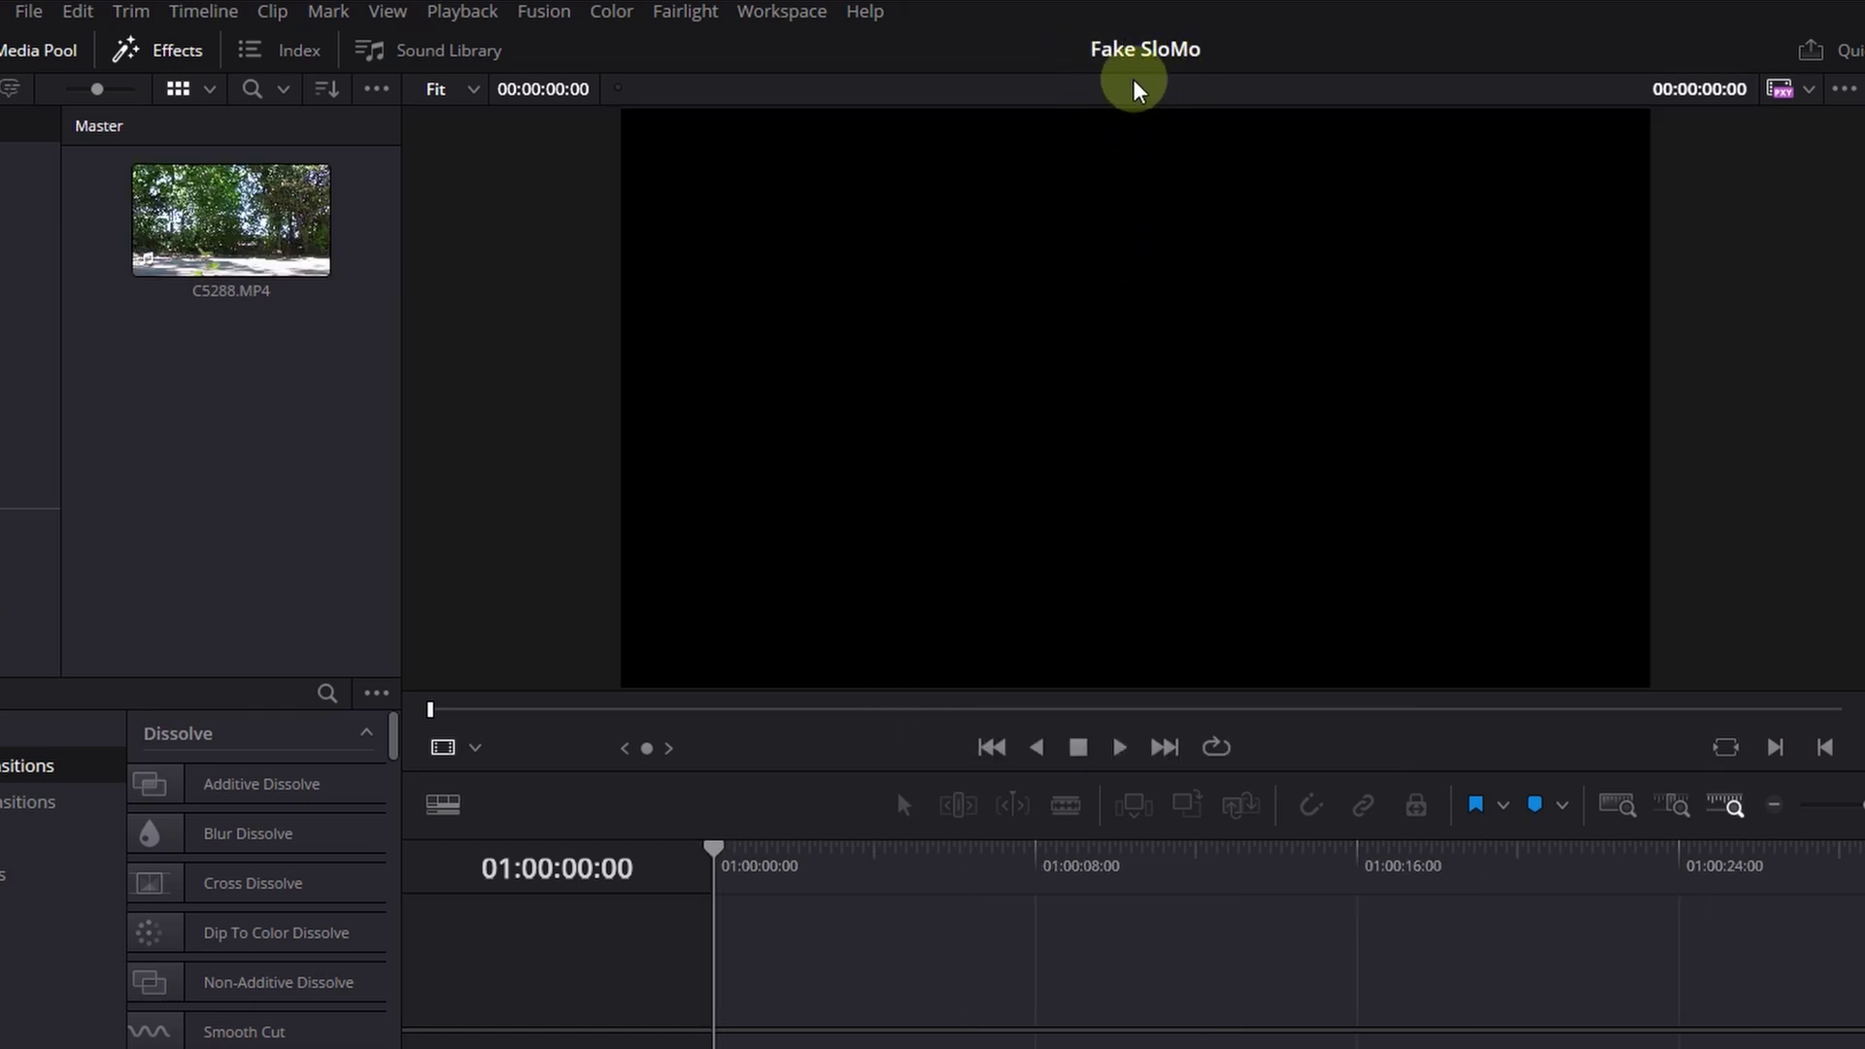
click(27, 14)
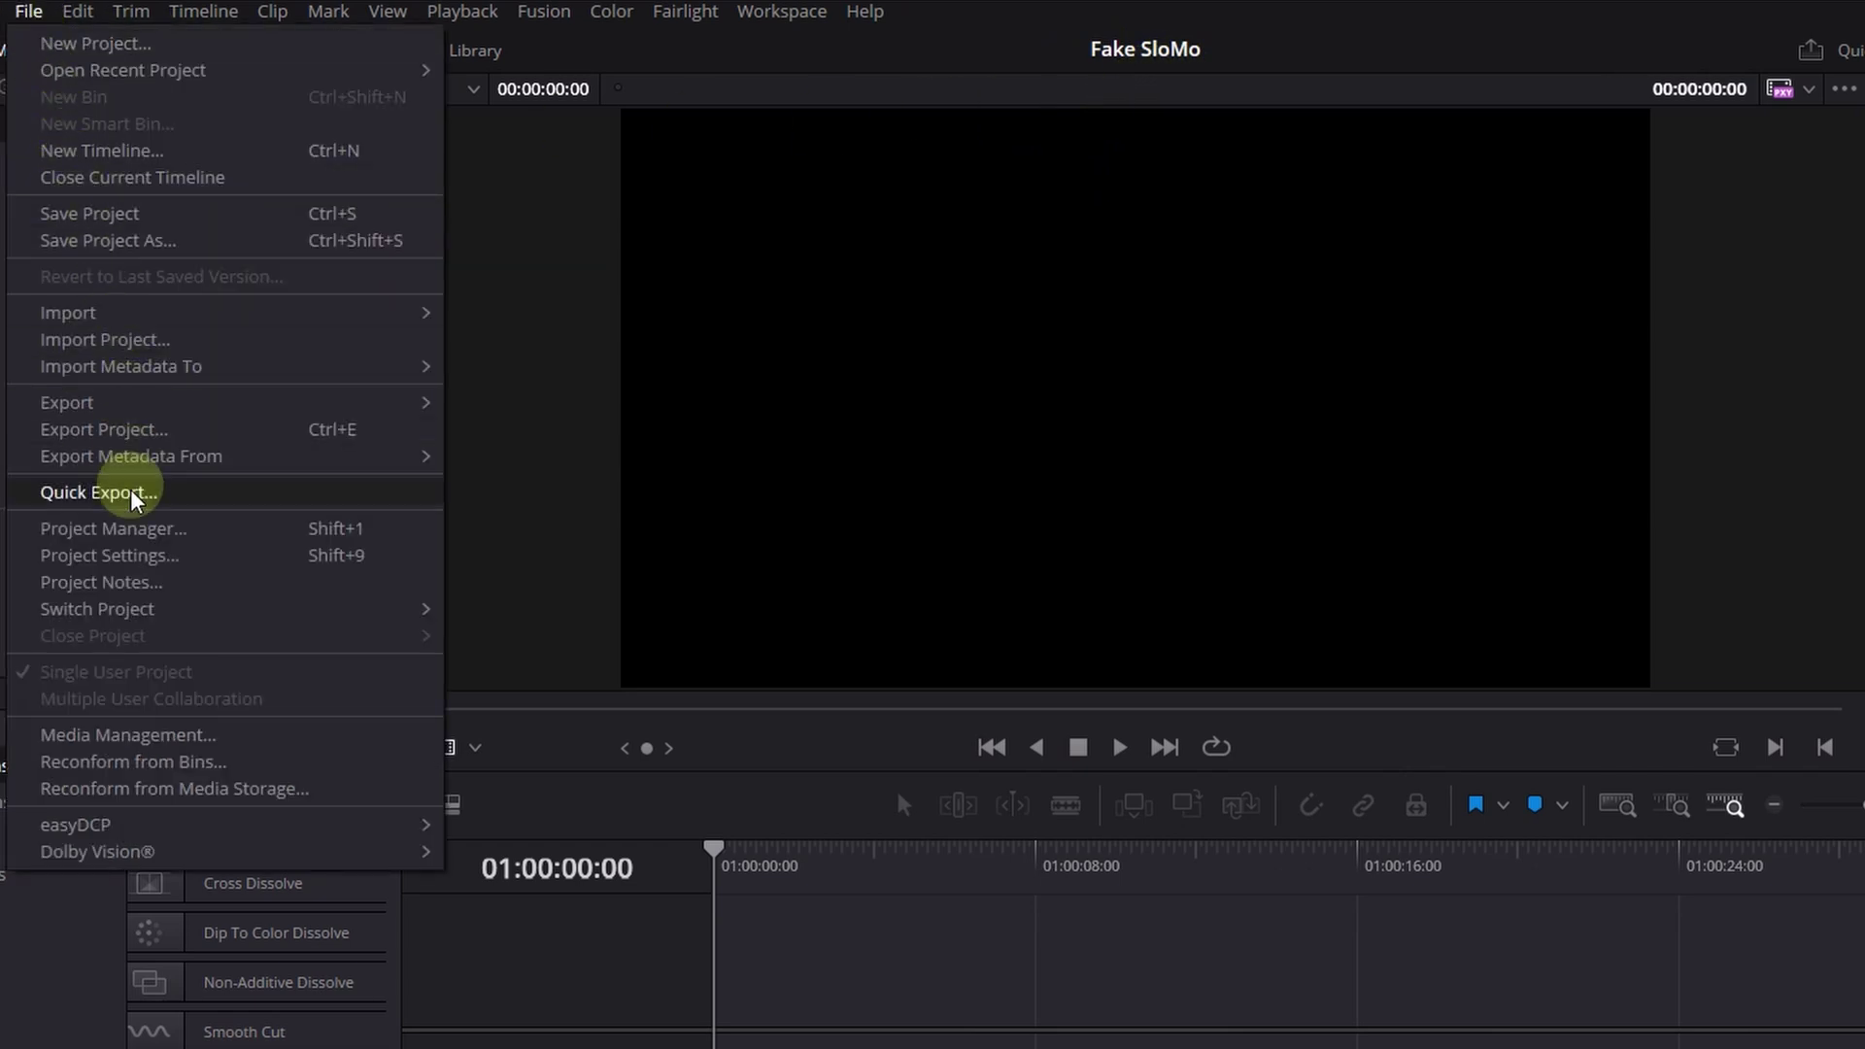
click(126, 554)
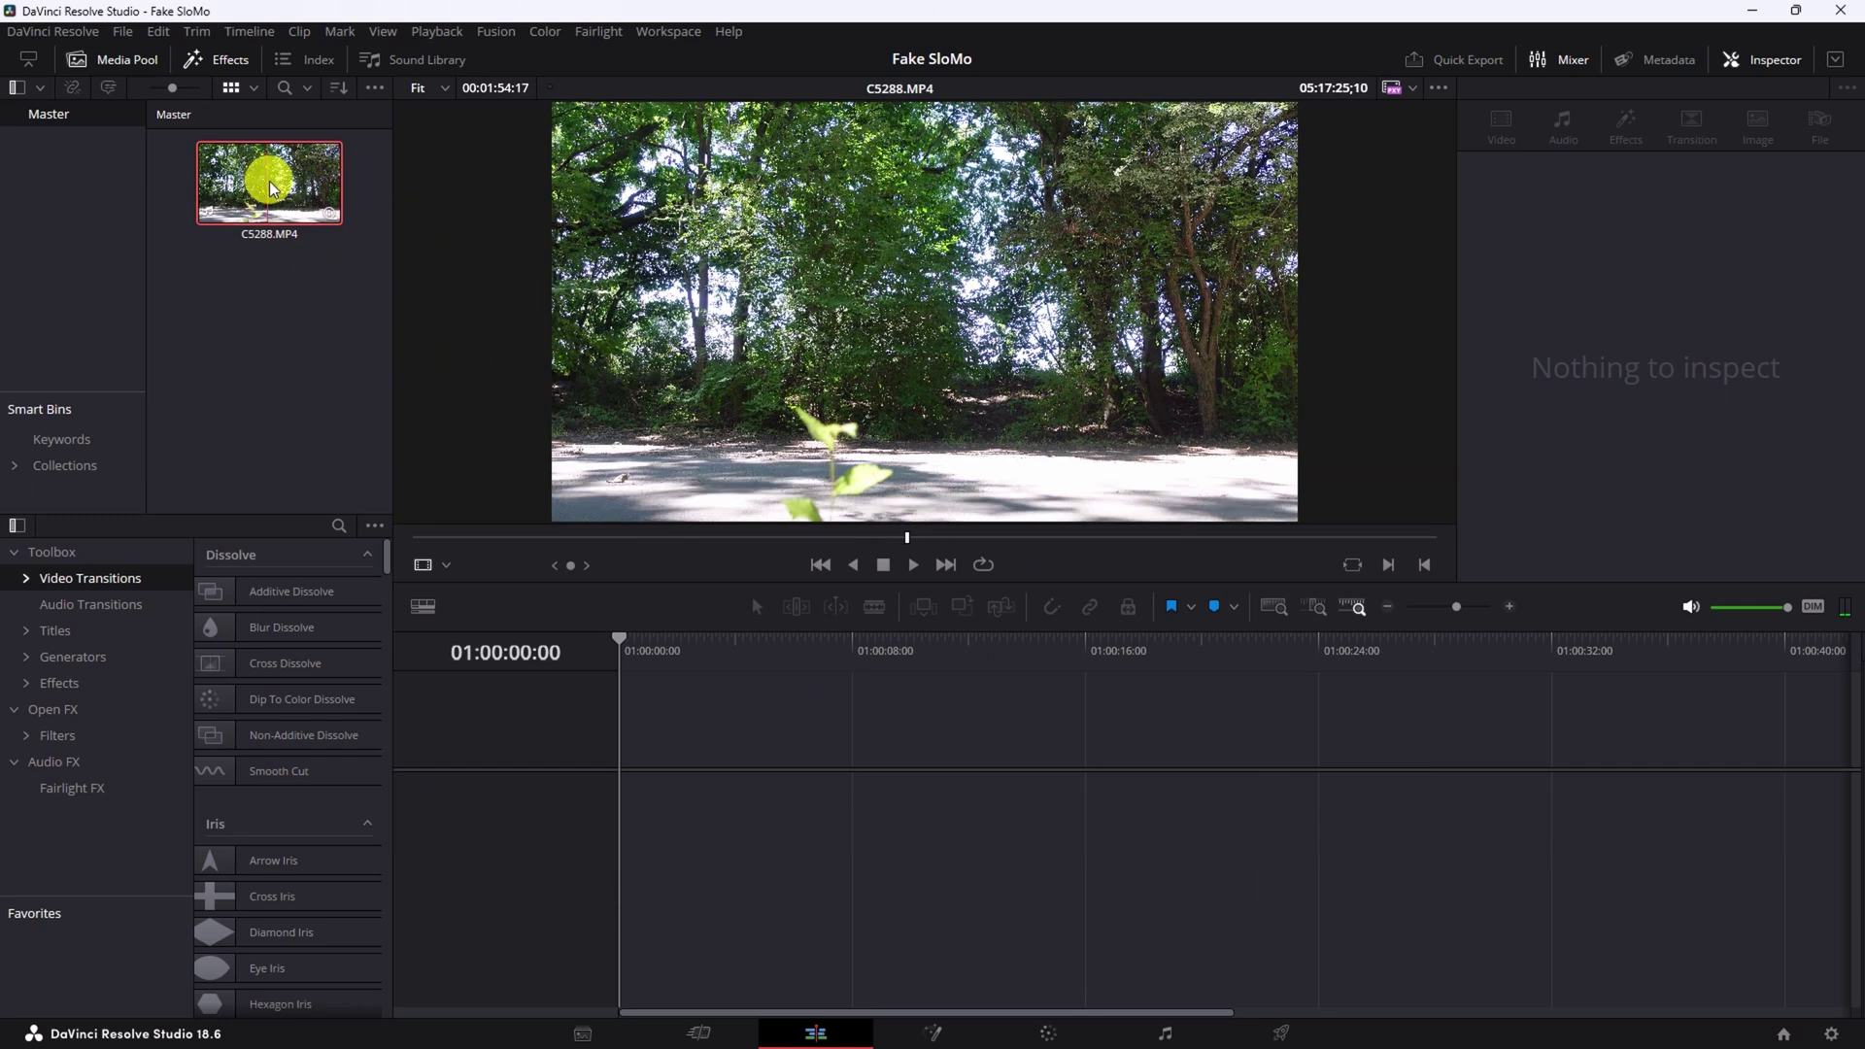
- Place C5288.MP4 on the timeline, drop its audio to about -85 dB, and advance the playhead
drag(258, 170, 632, 799)
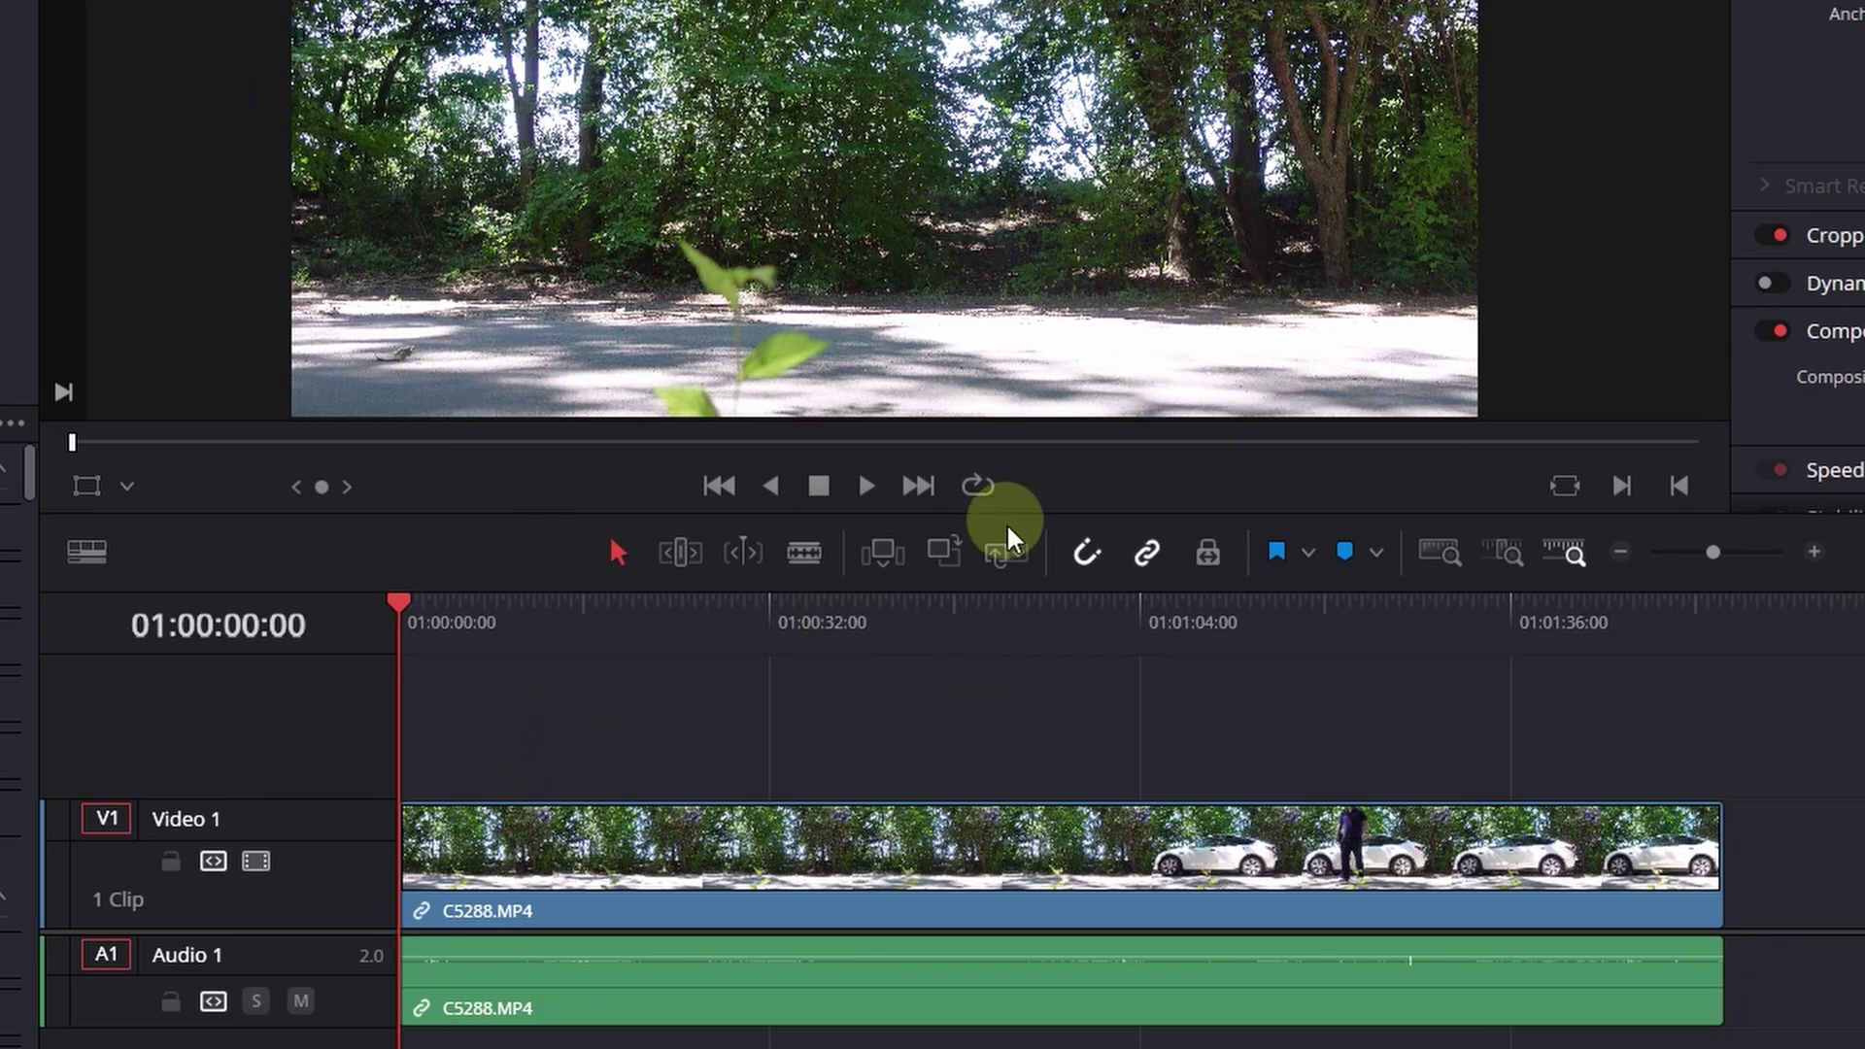
drag(825, 957, 971, 1044)
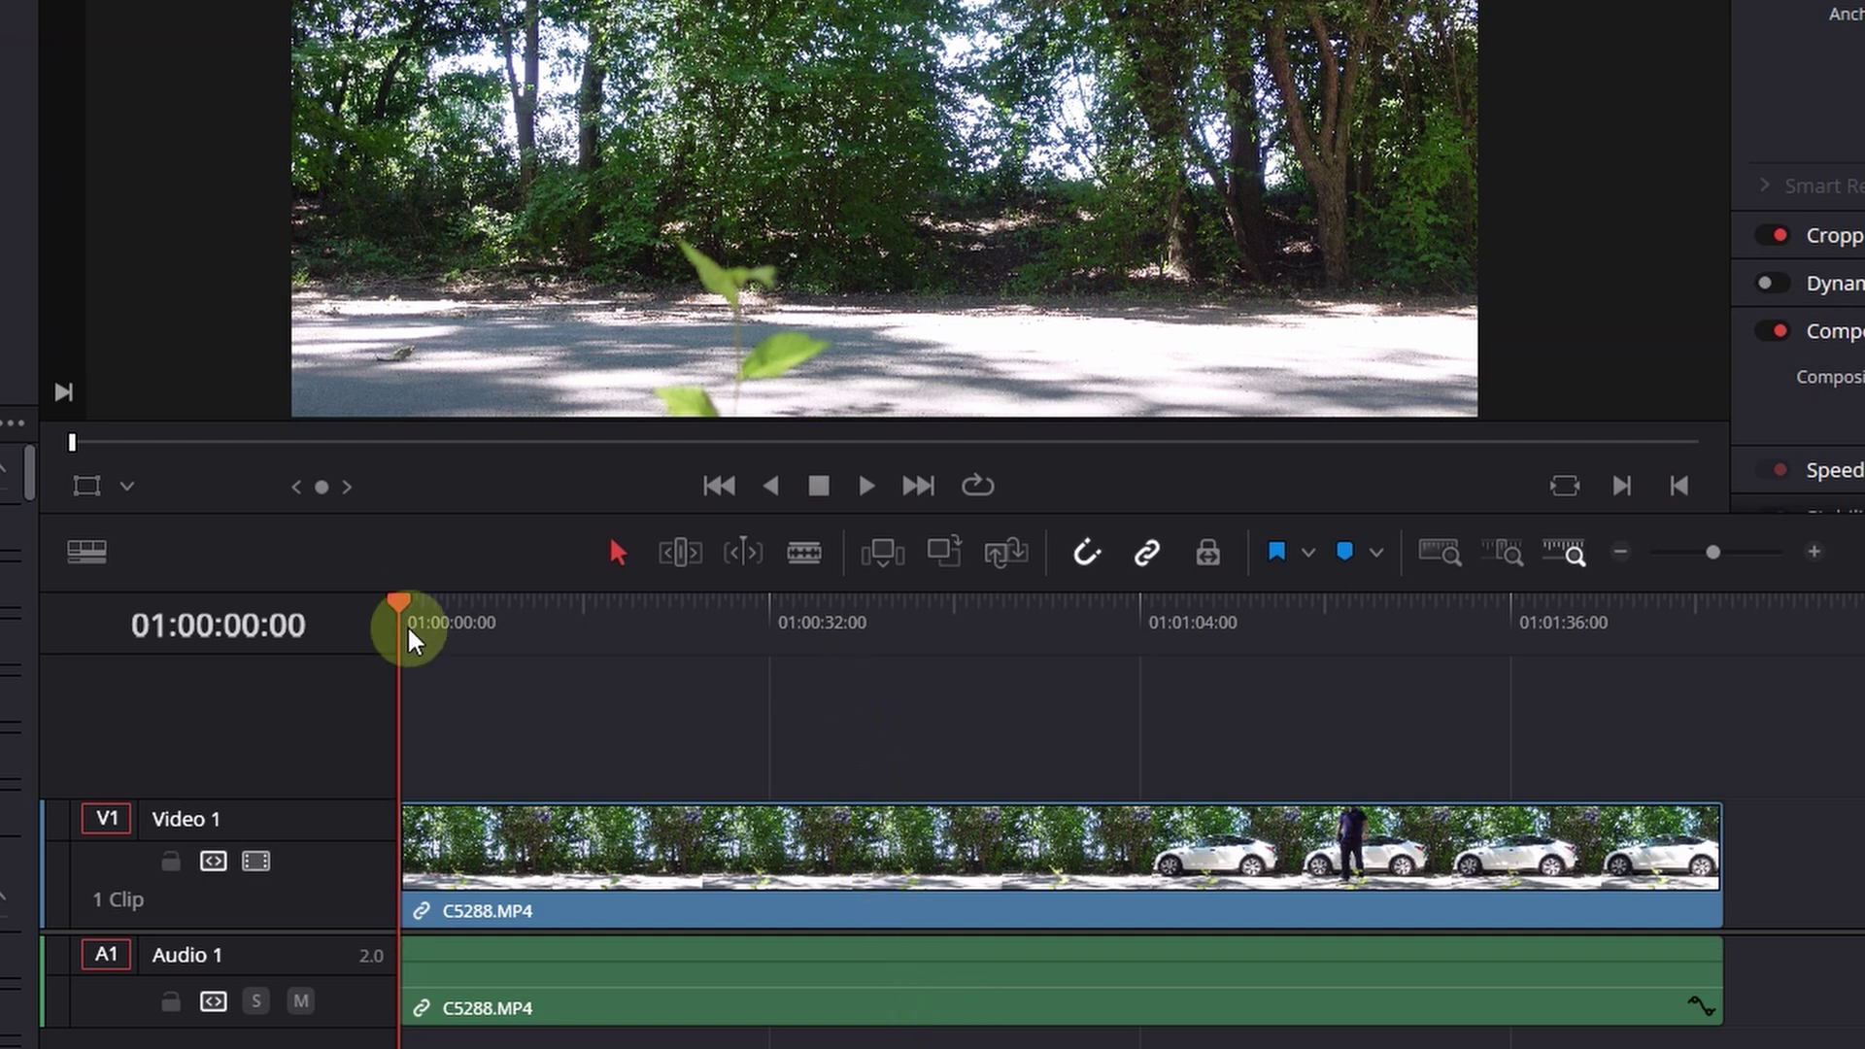
drag(403, 610, 1098, 677)
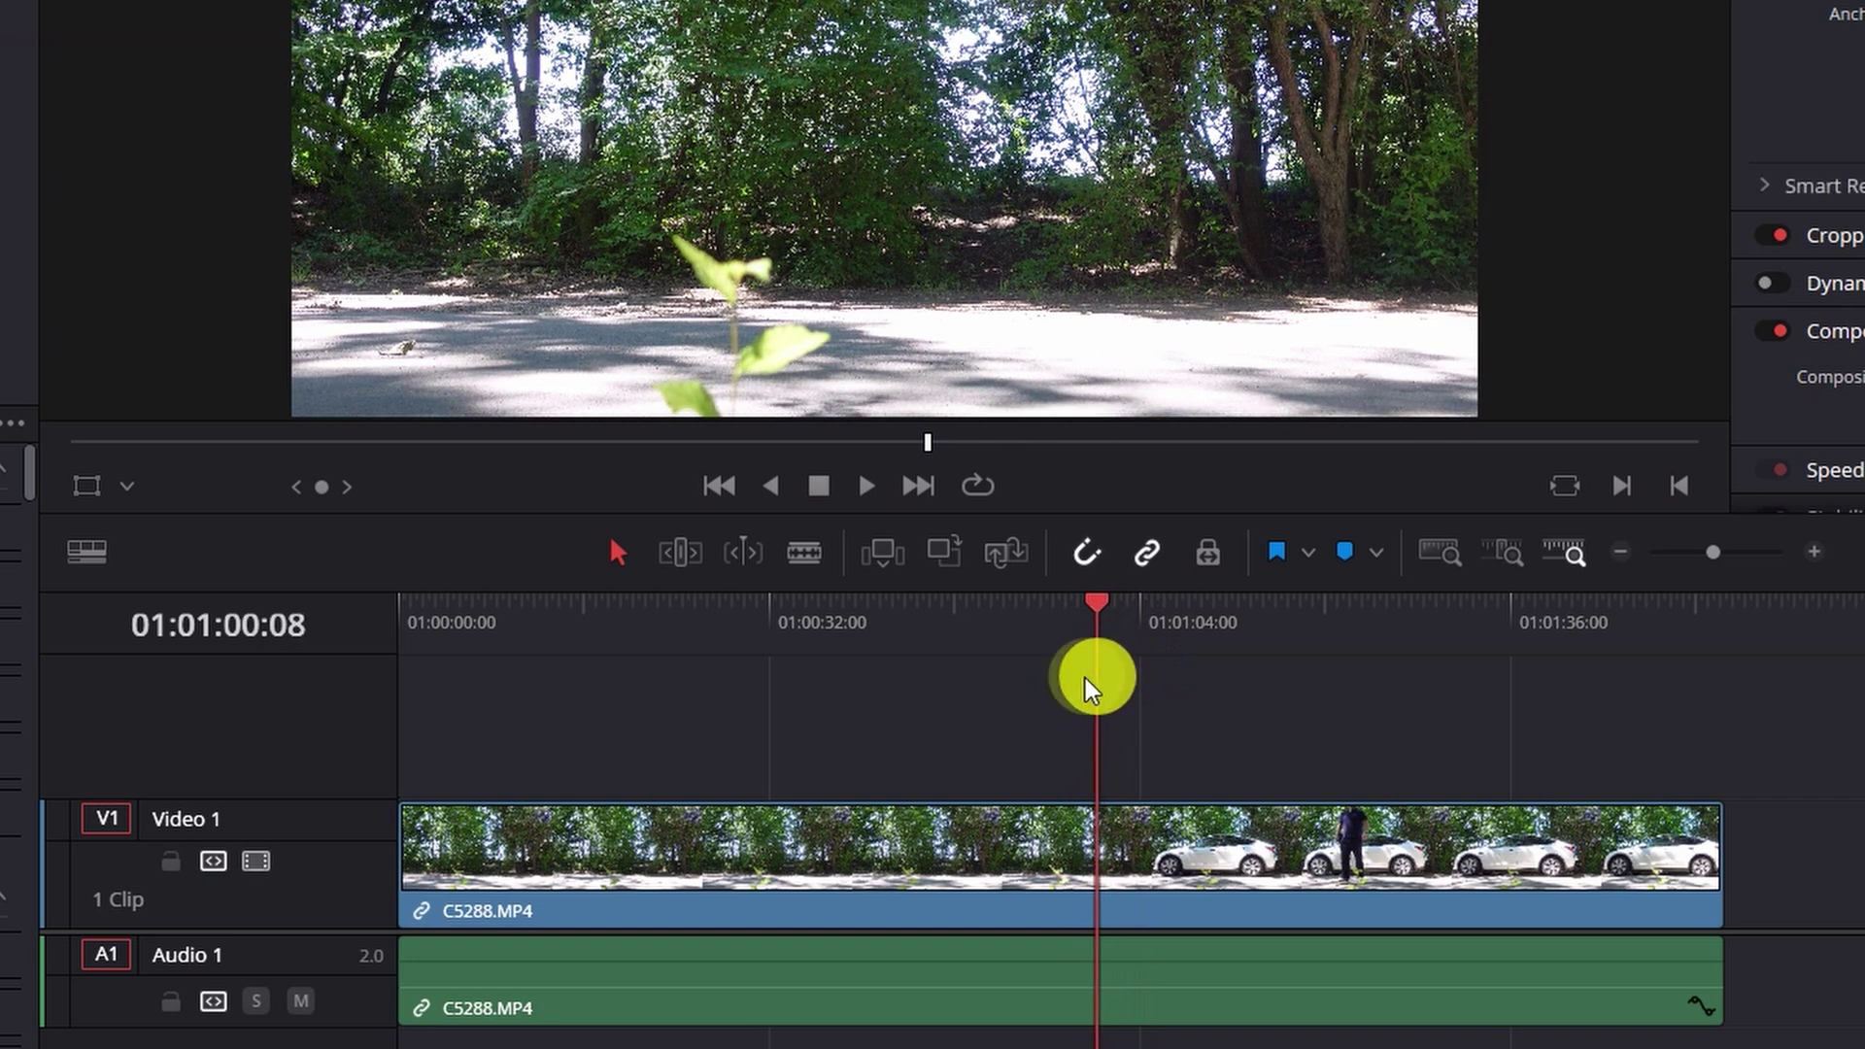
- Blade the clip at the playhead and ripple-delete the opening empty-road portion
click(821, 561)
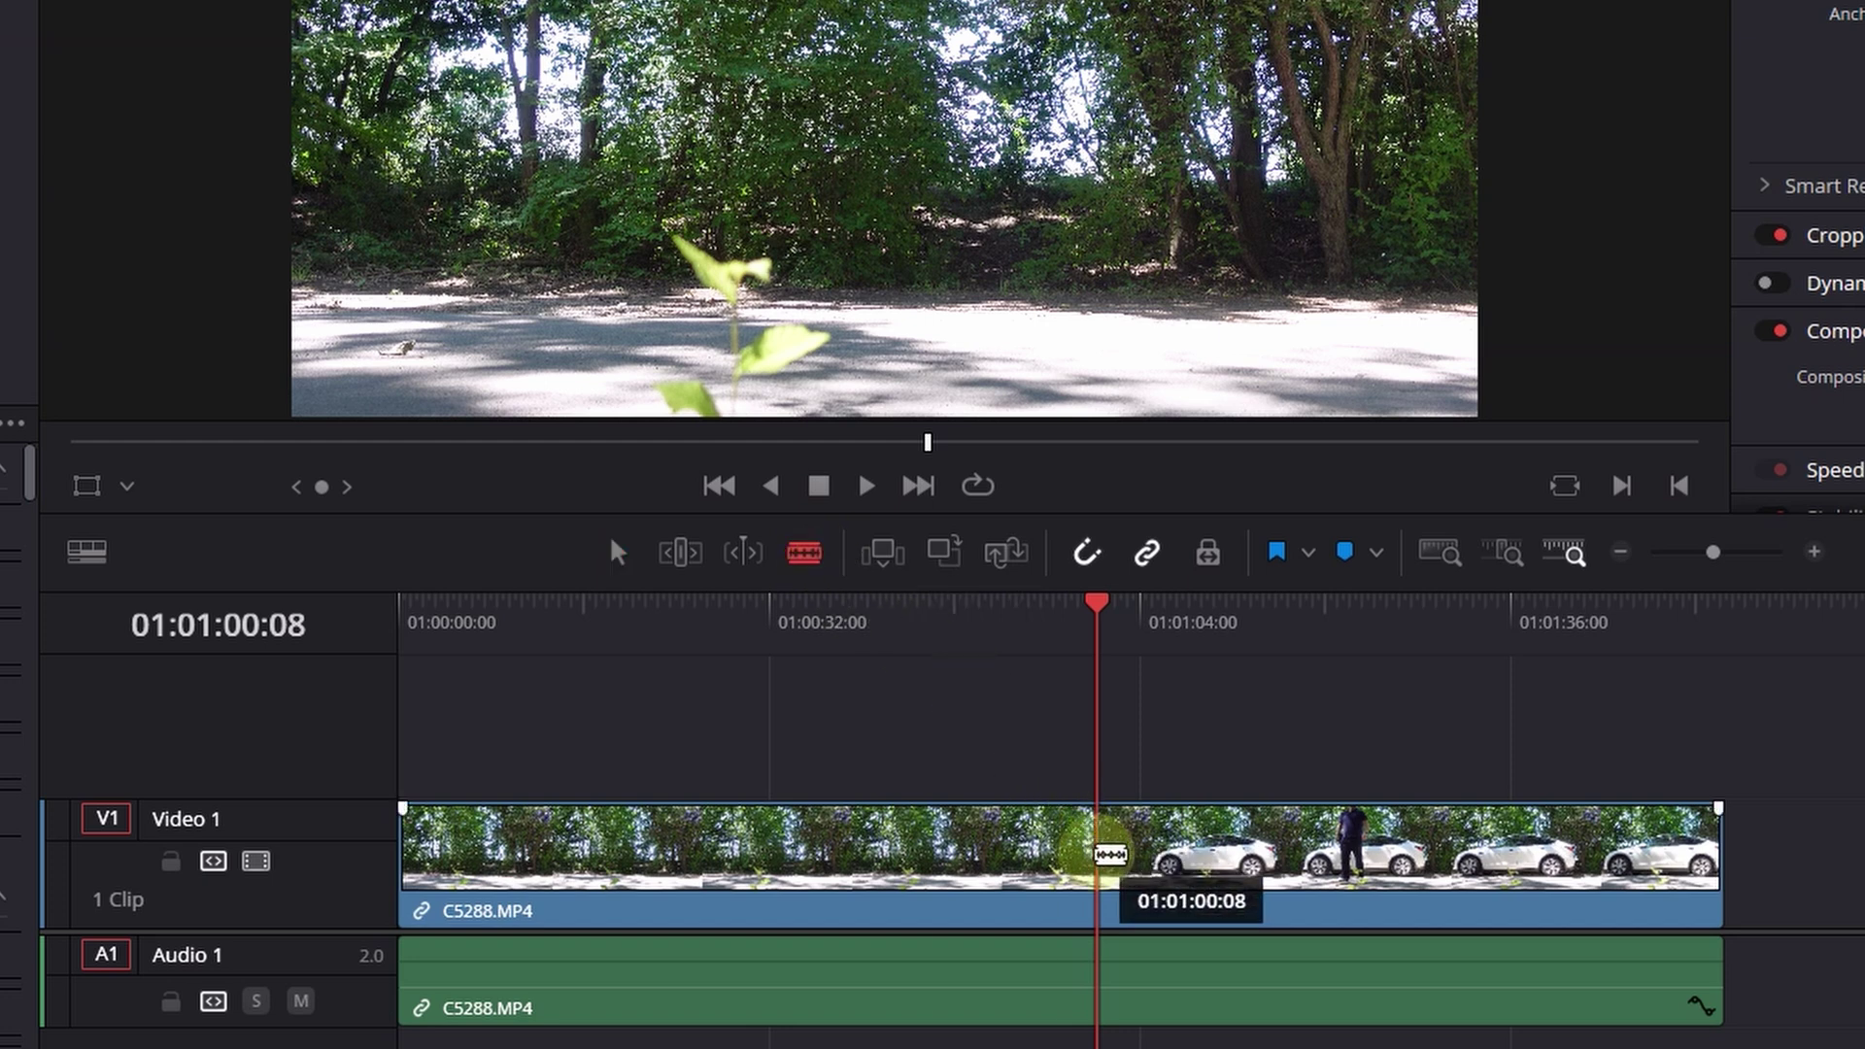
click(1106, 848)
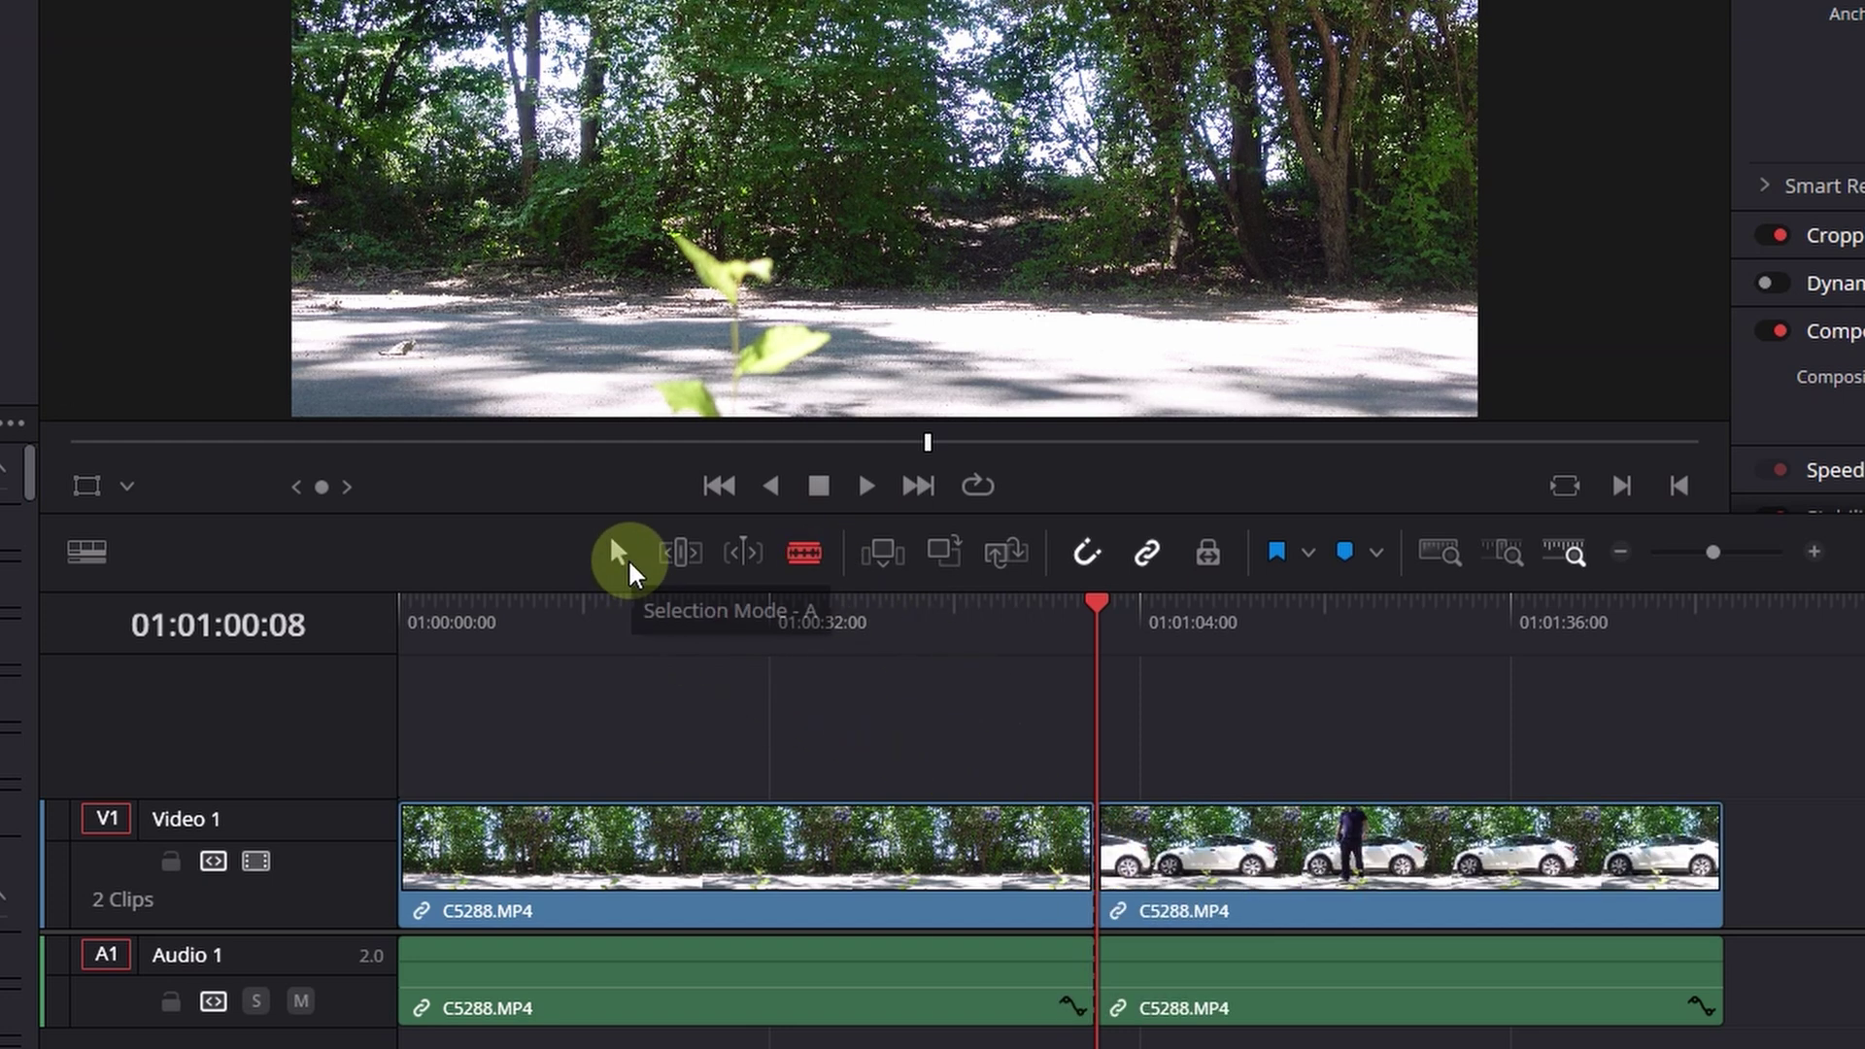
click(624, 556)
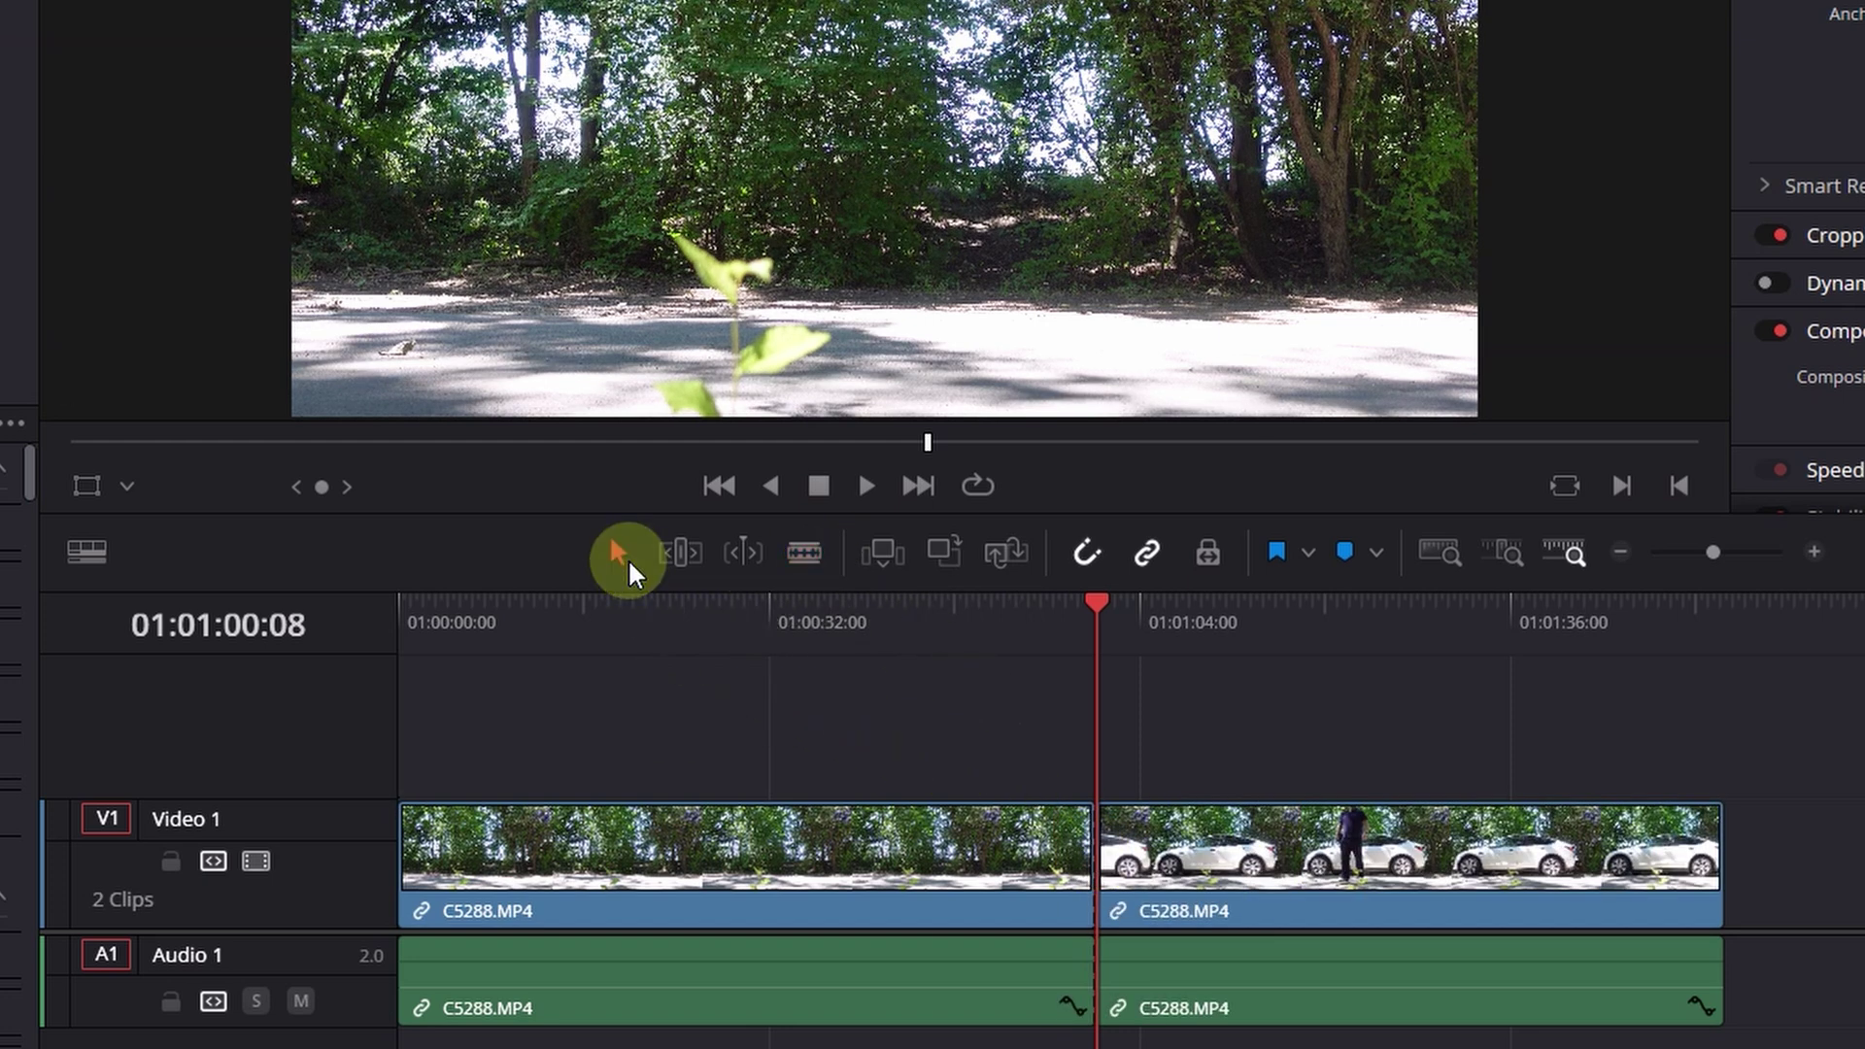
click(641, 869)
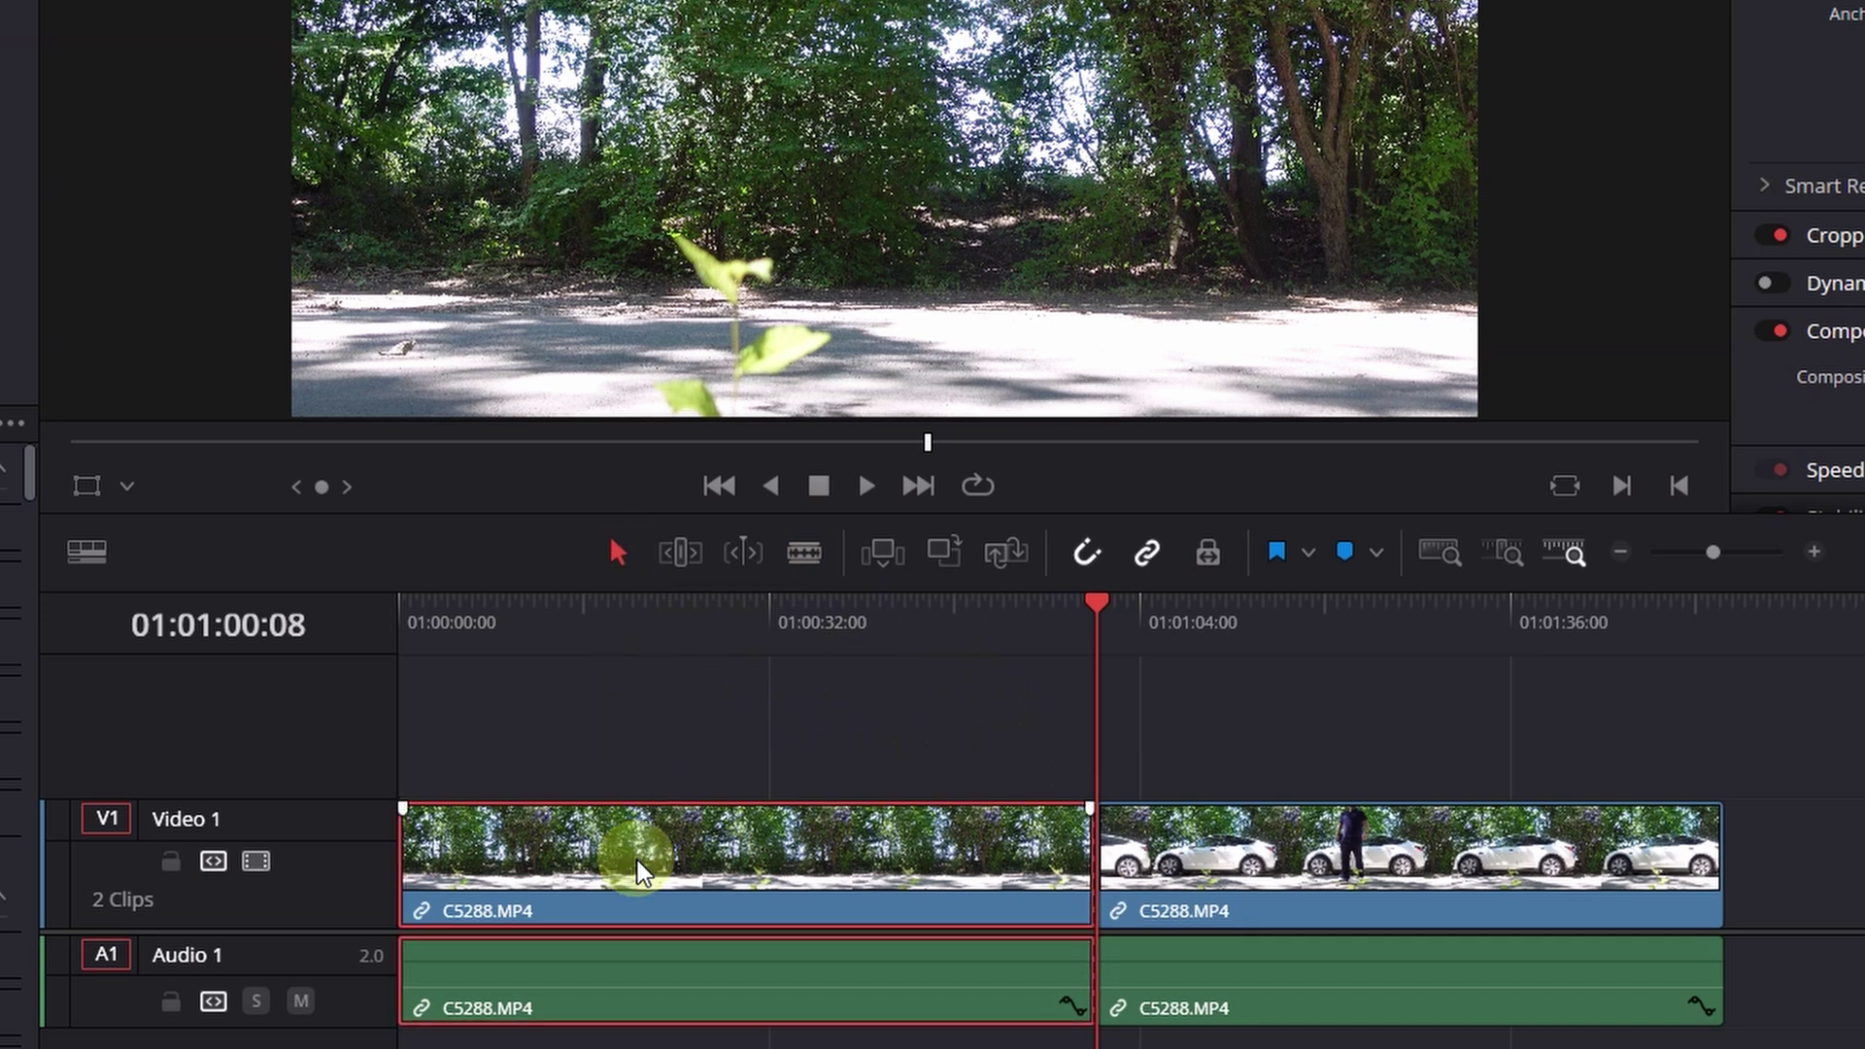
key(Delete)
key(Home)
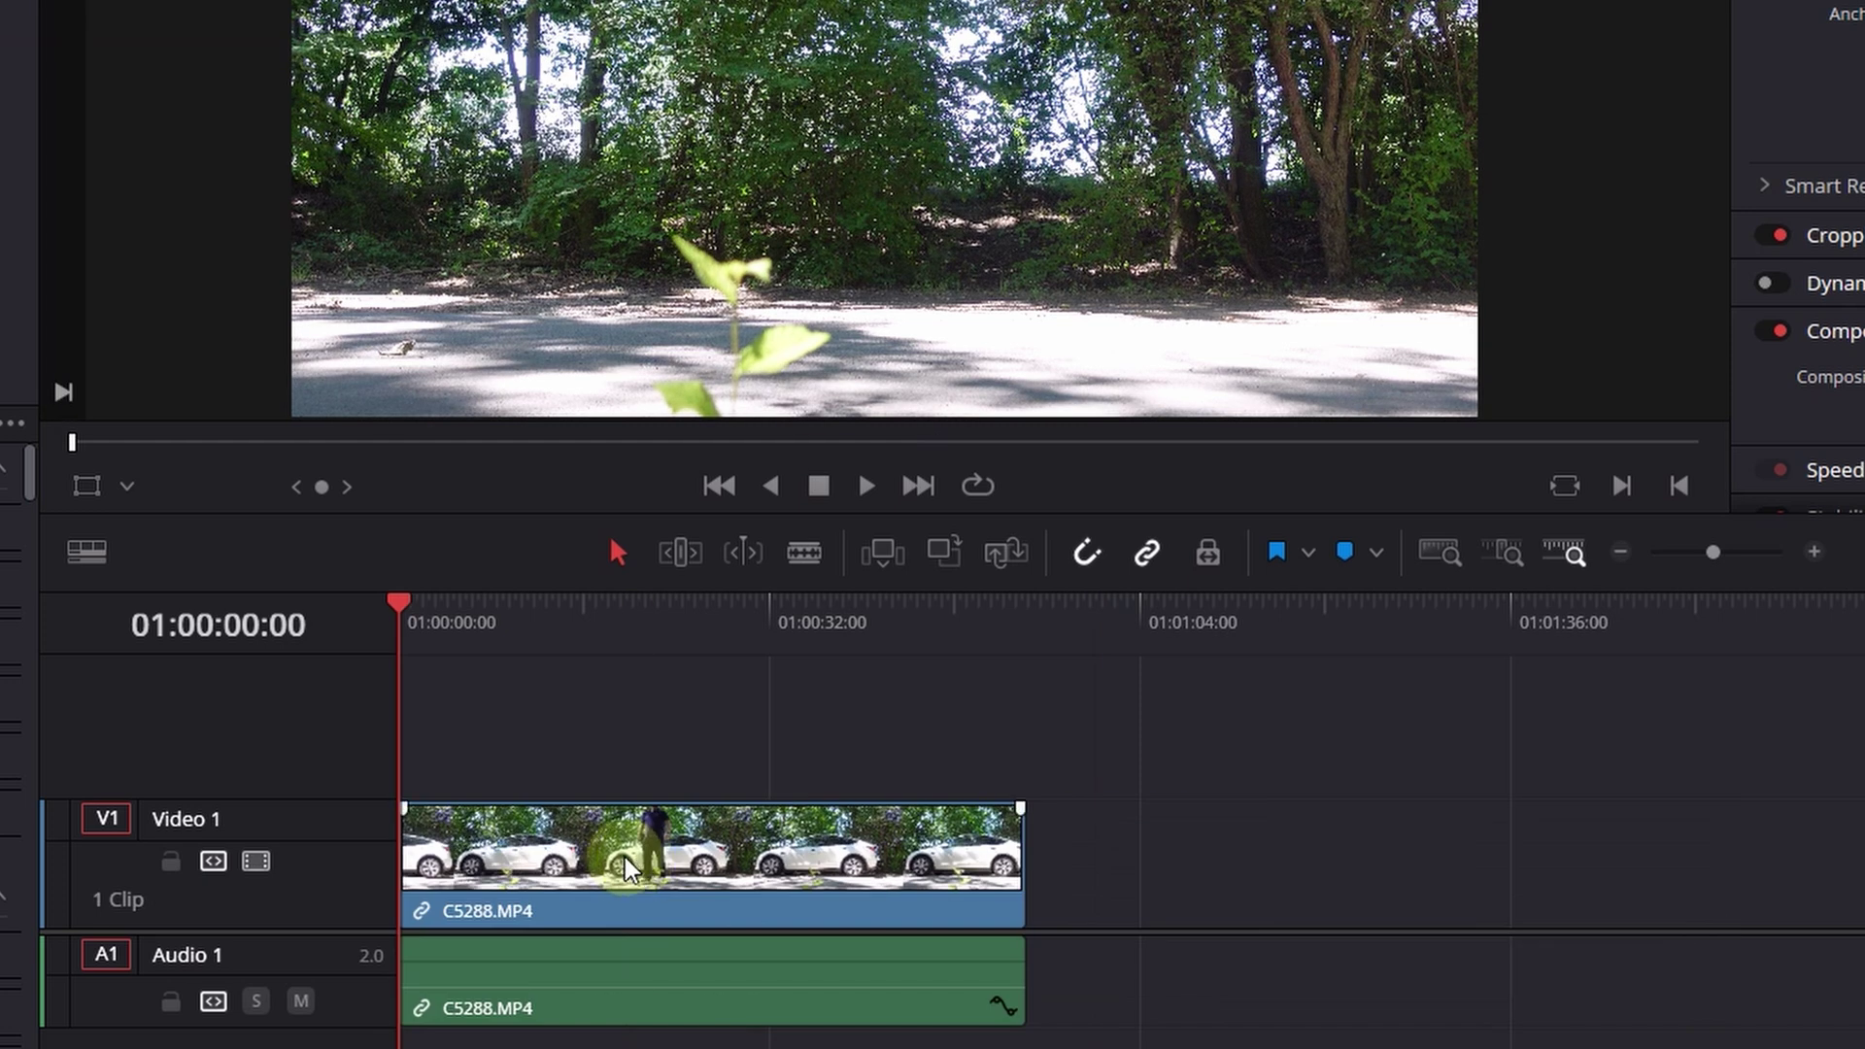
drag(401, 607, 451, 622)
- Cut the clip at 01:00:04:12 and remove everything after the cut
click(802, 554)
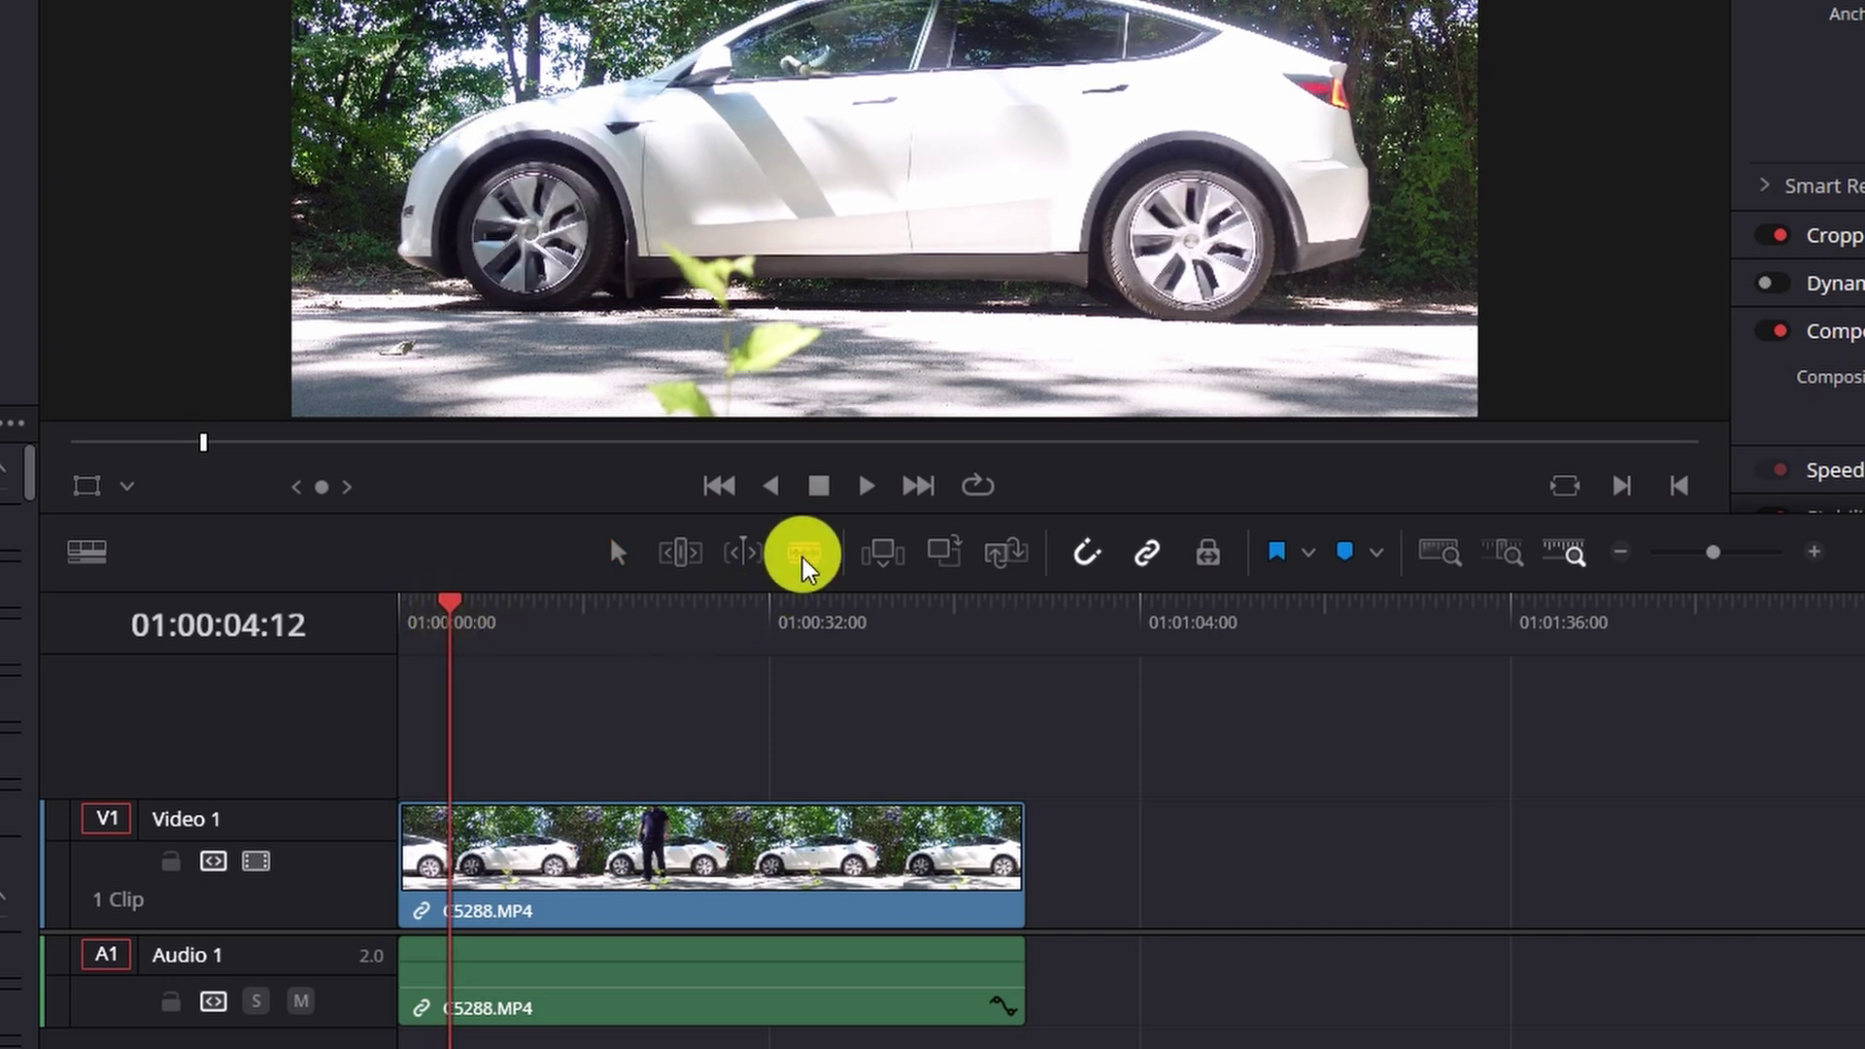
click(449, 833)
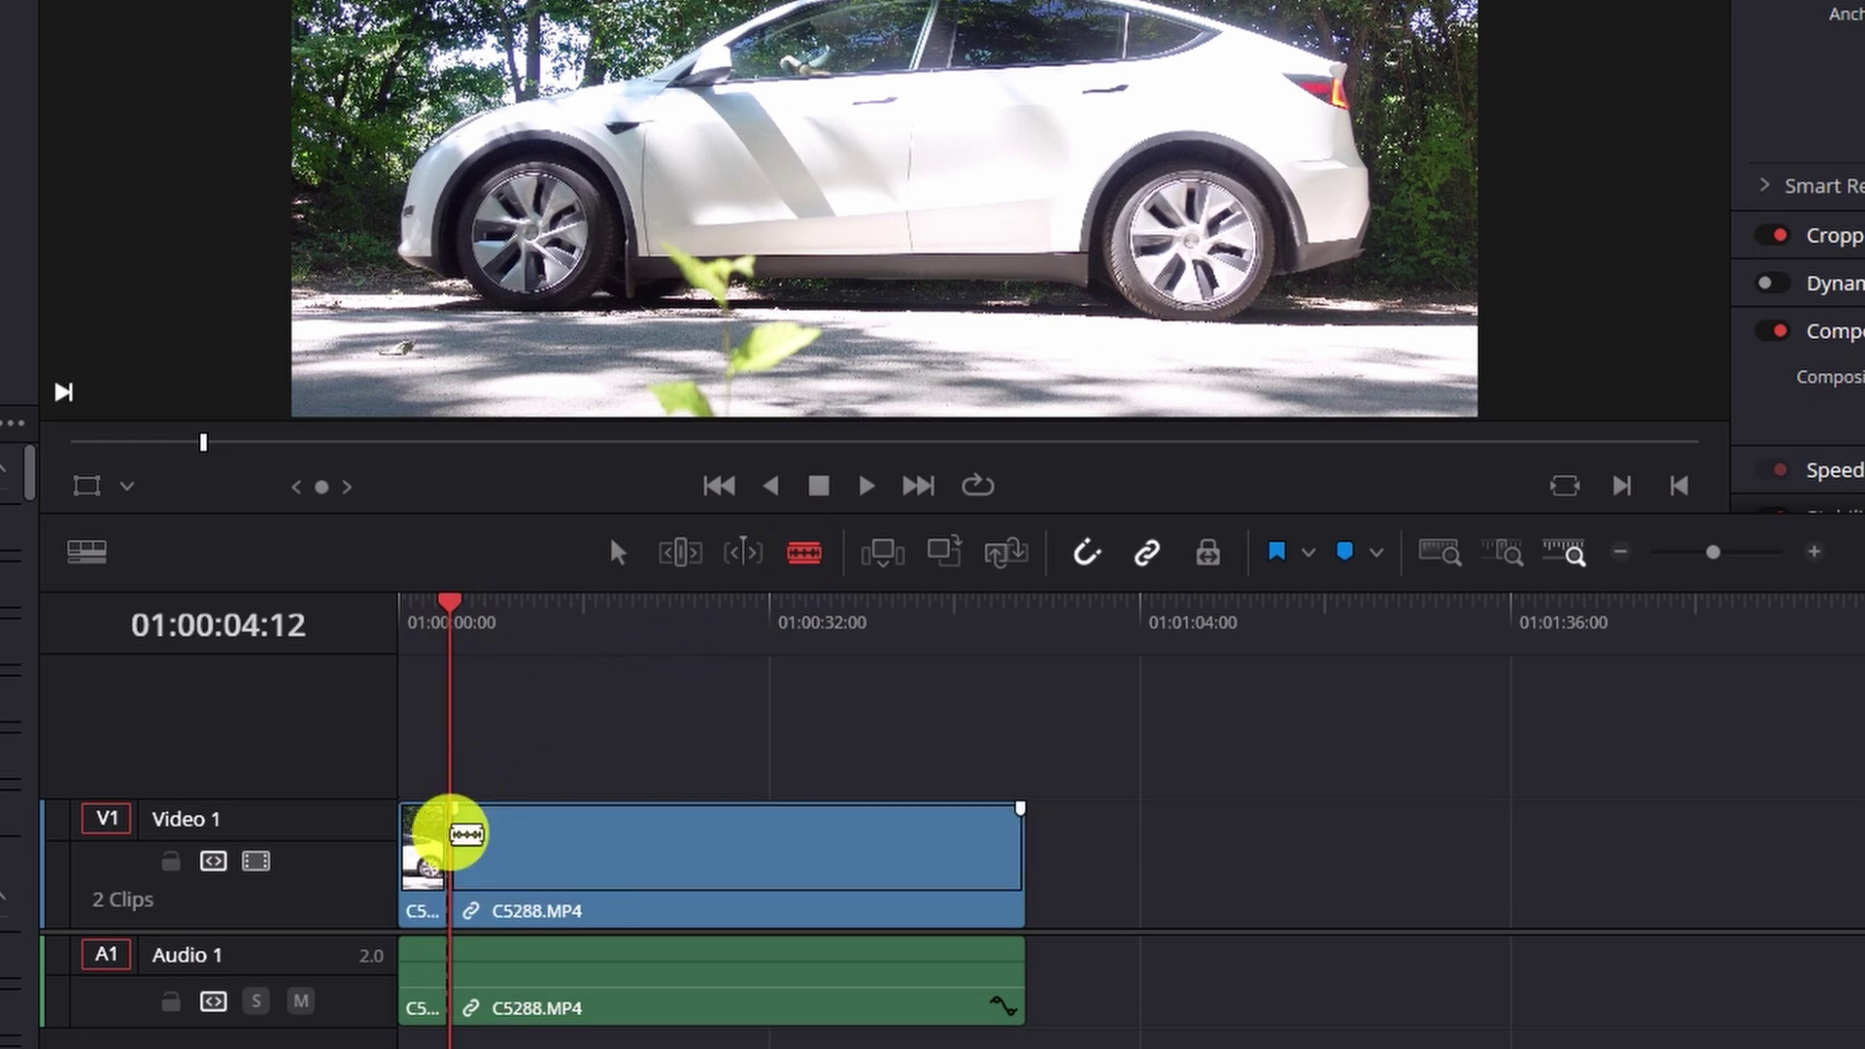
click(619, 554)
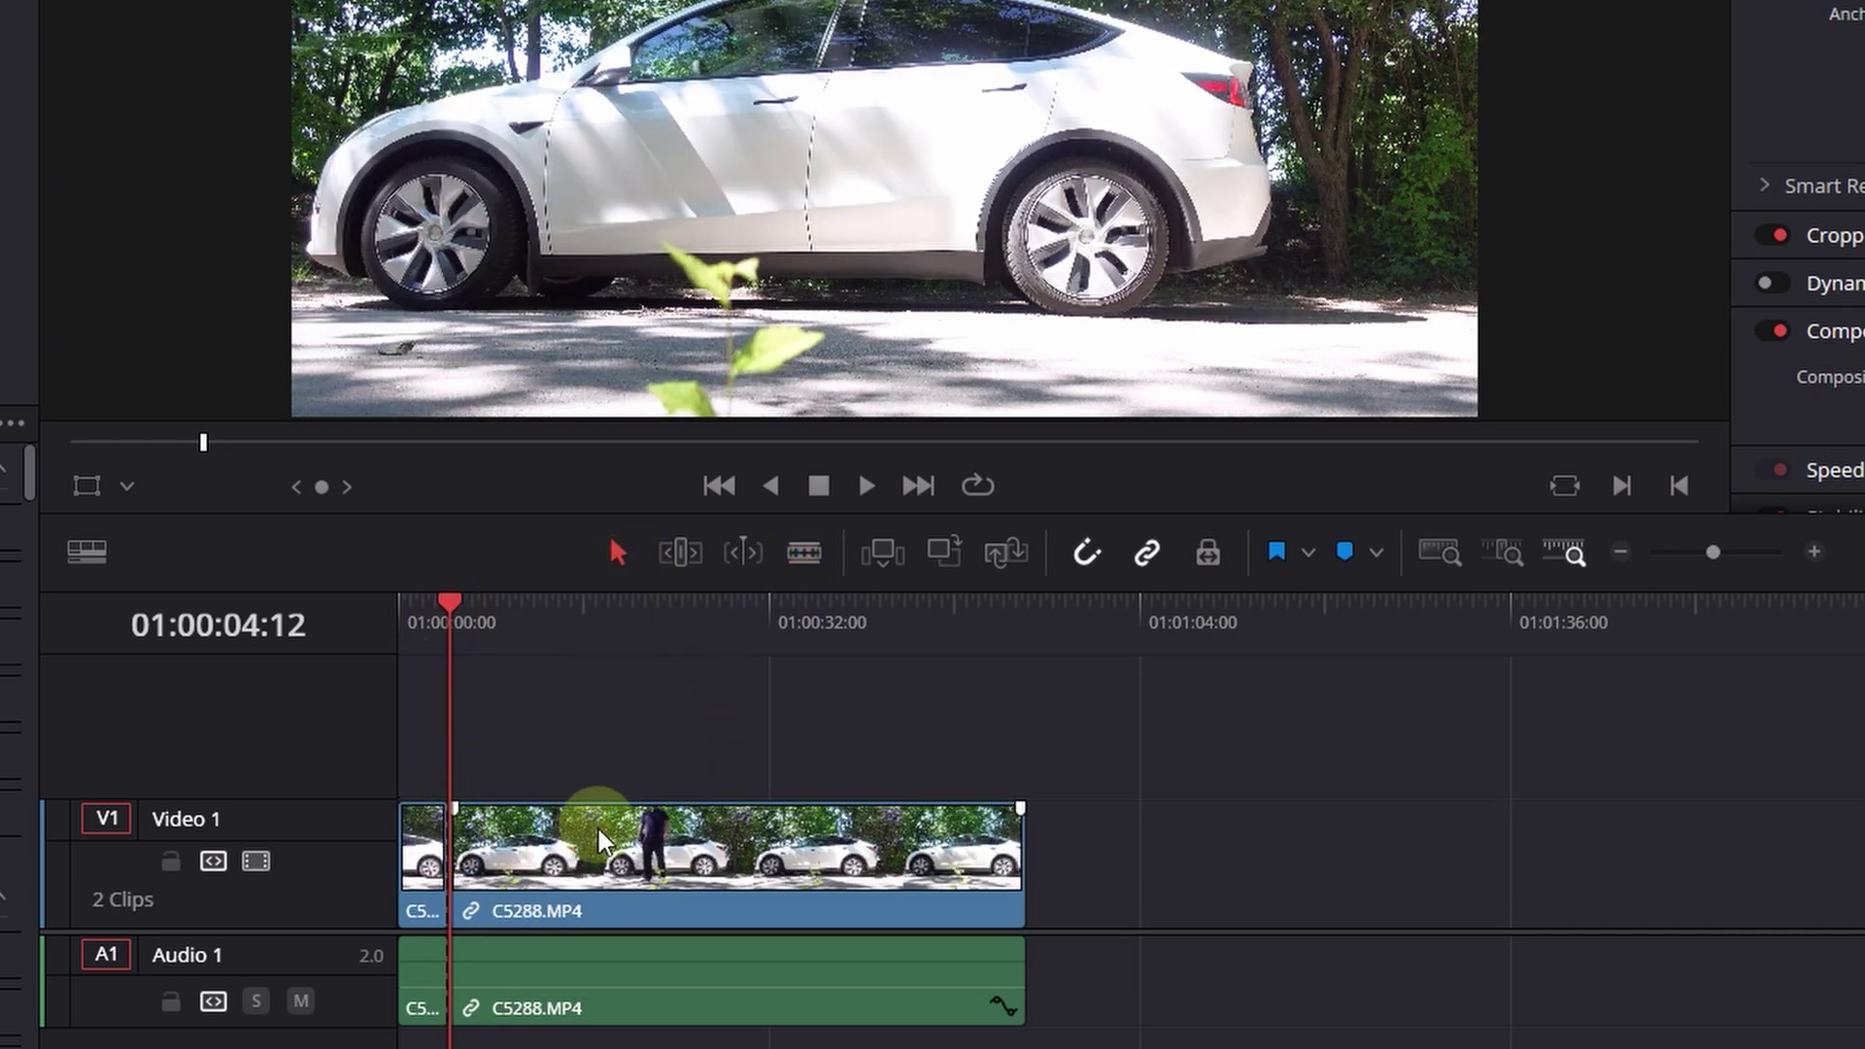
click(589, 854)
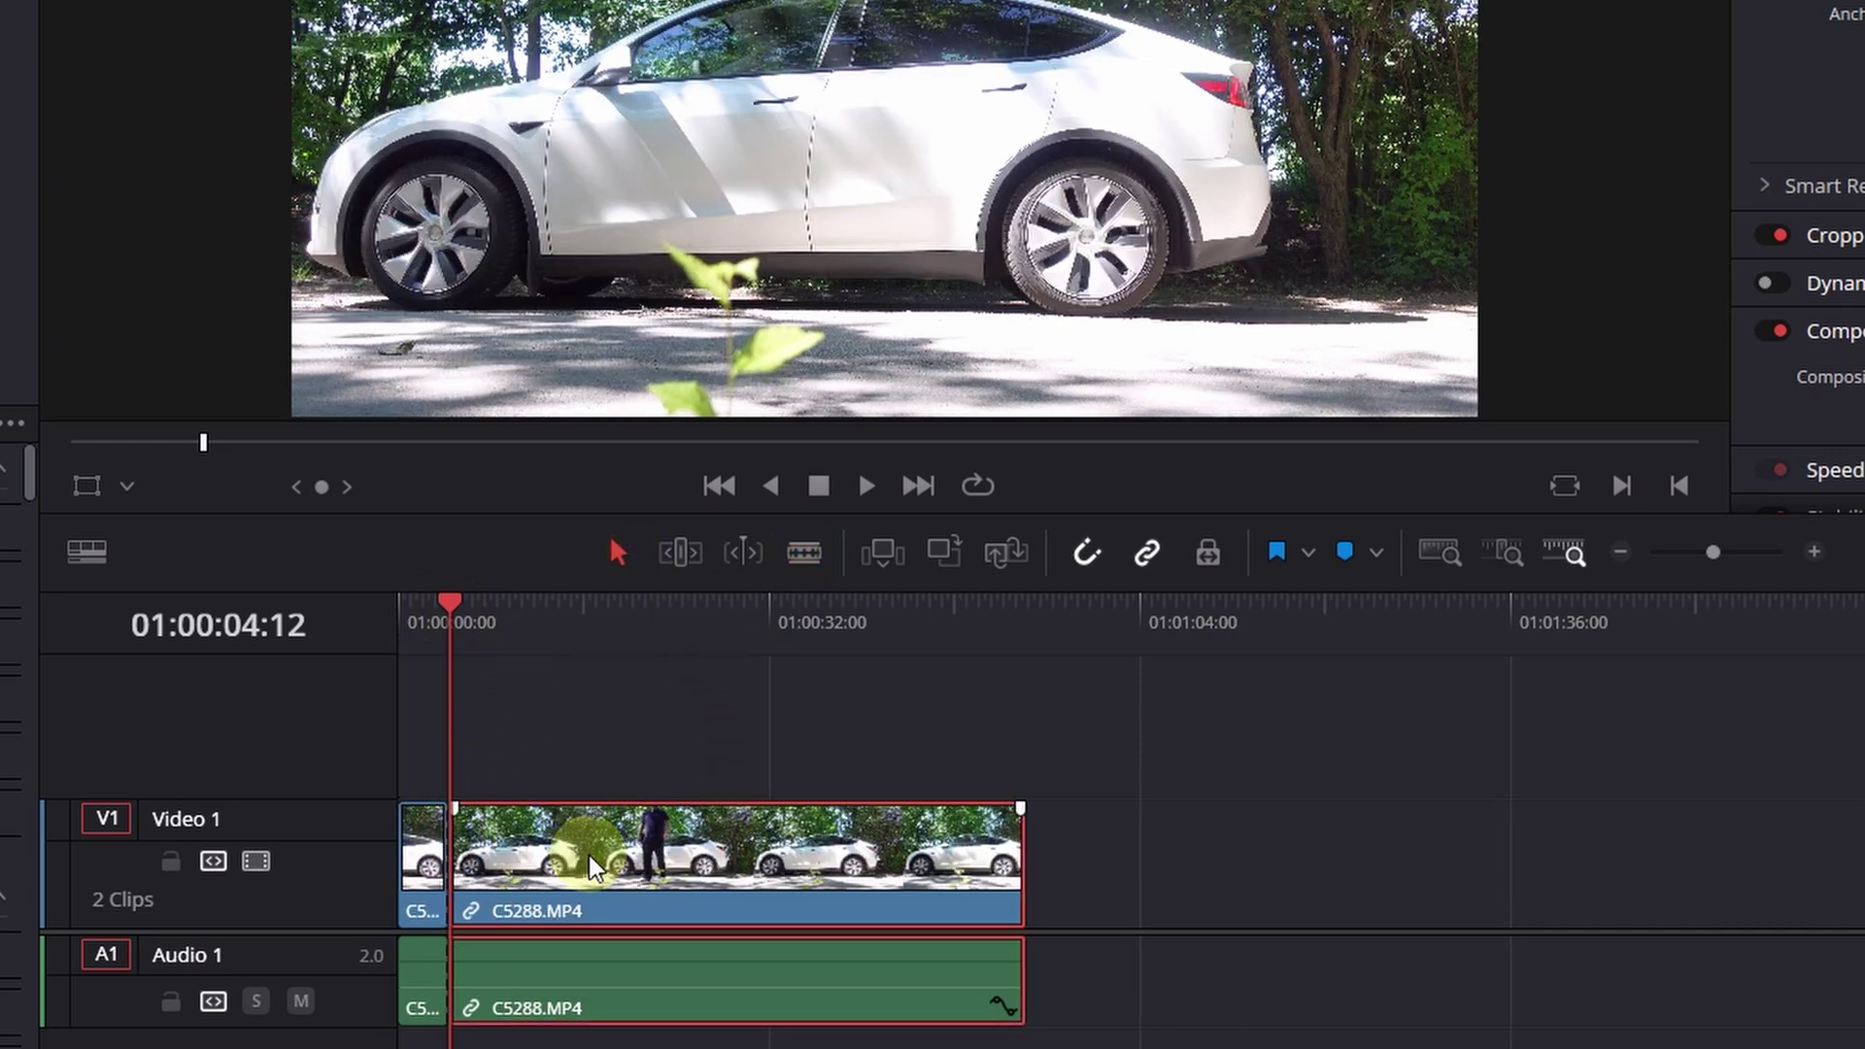
key(ctrl+x)
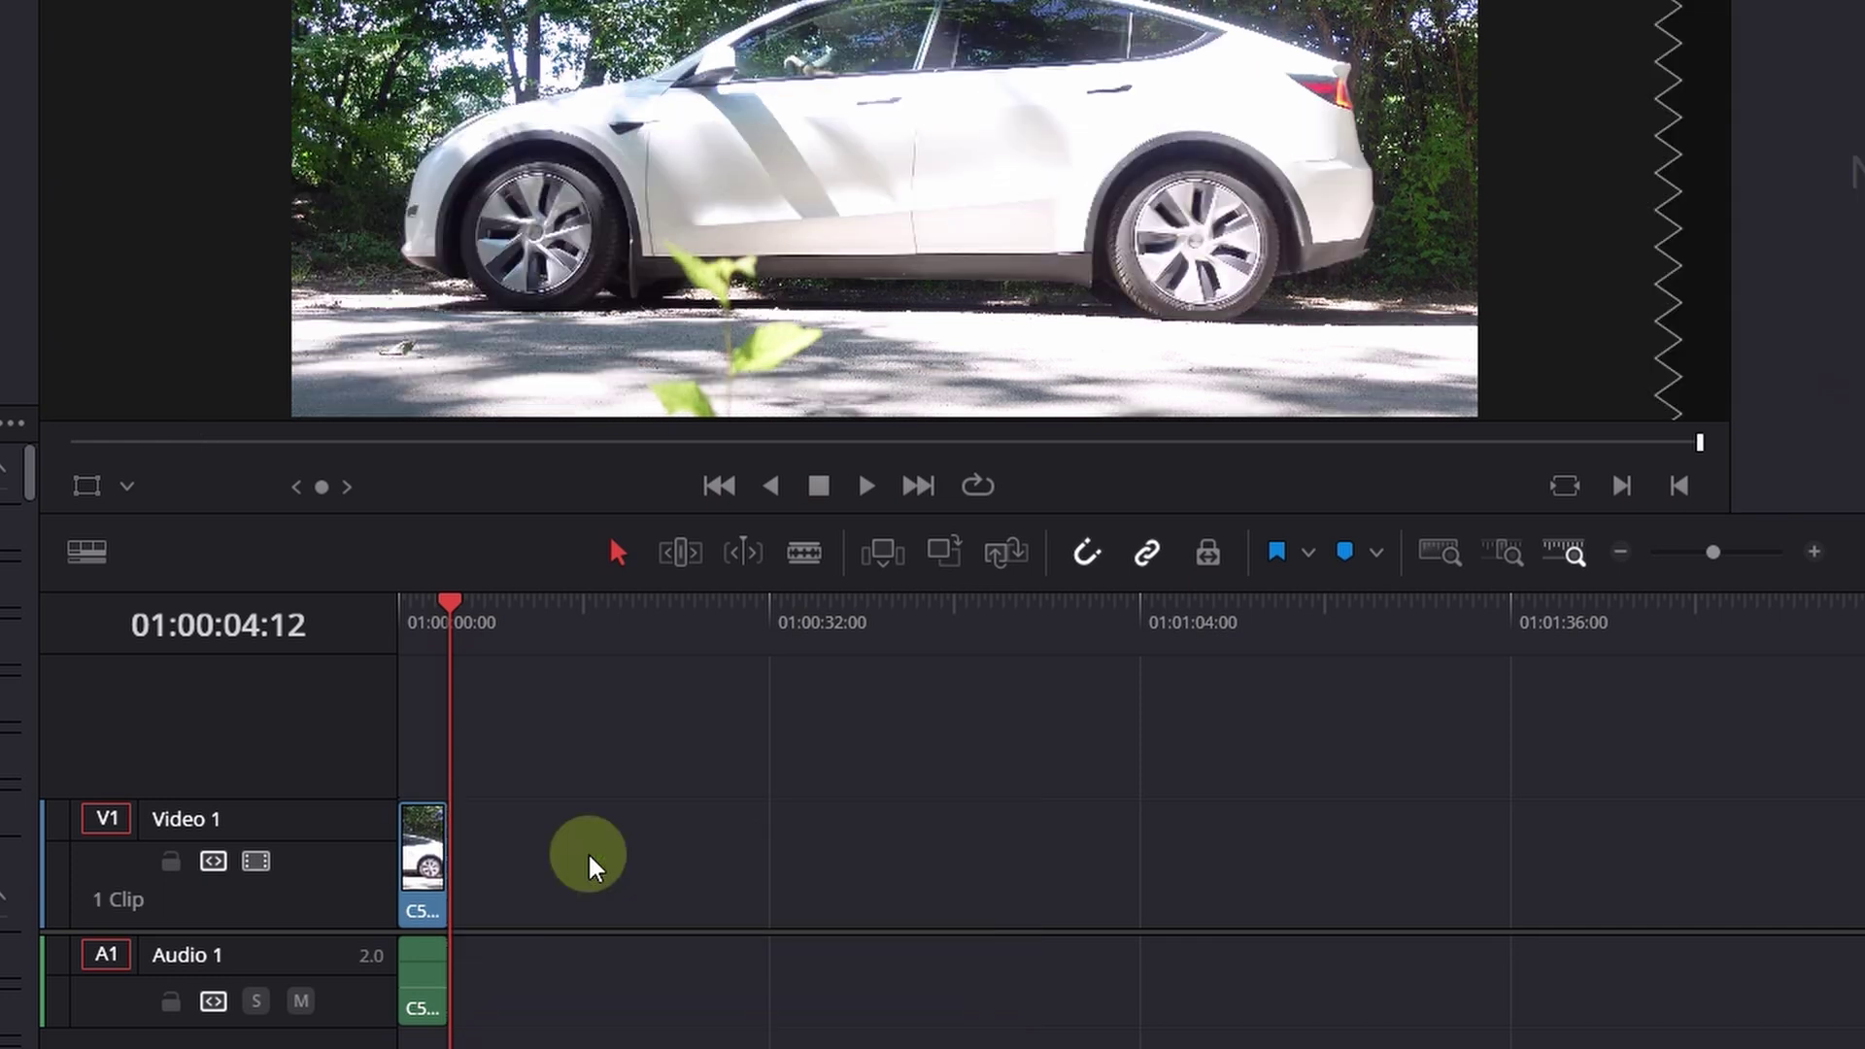
right_click(1486, 849)
click(602, 790)
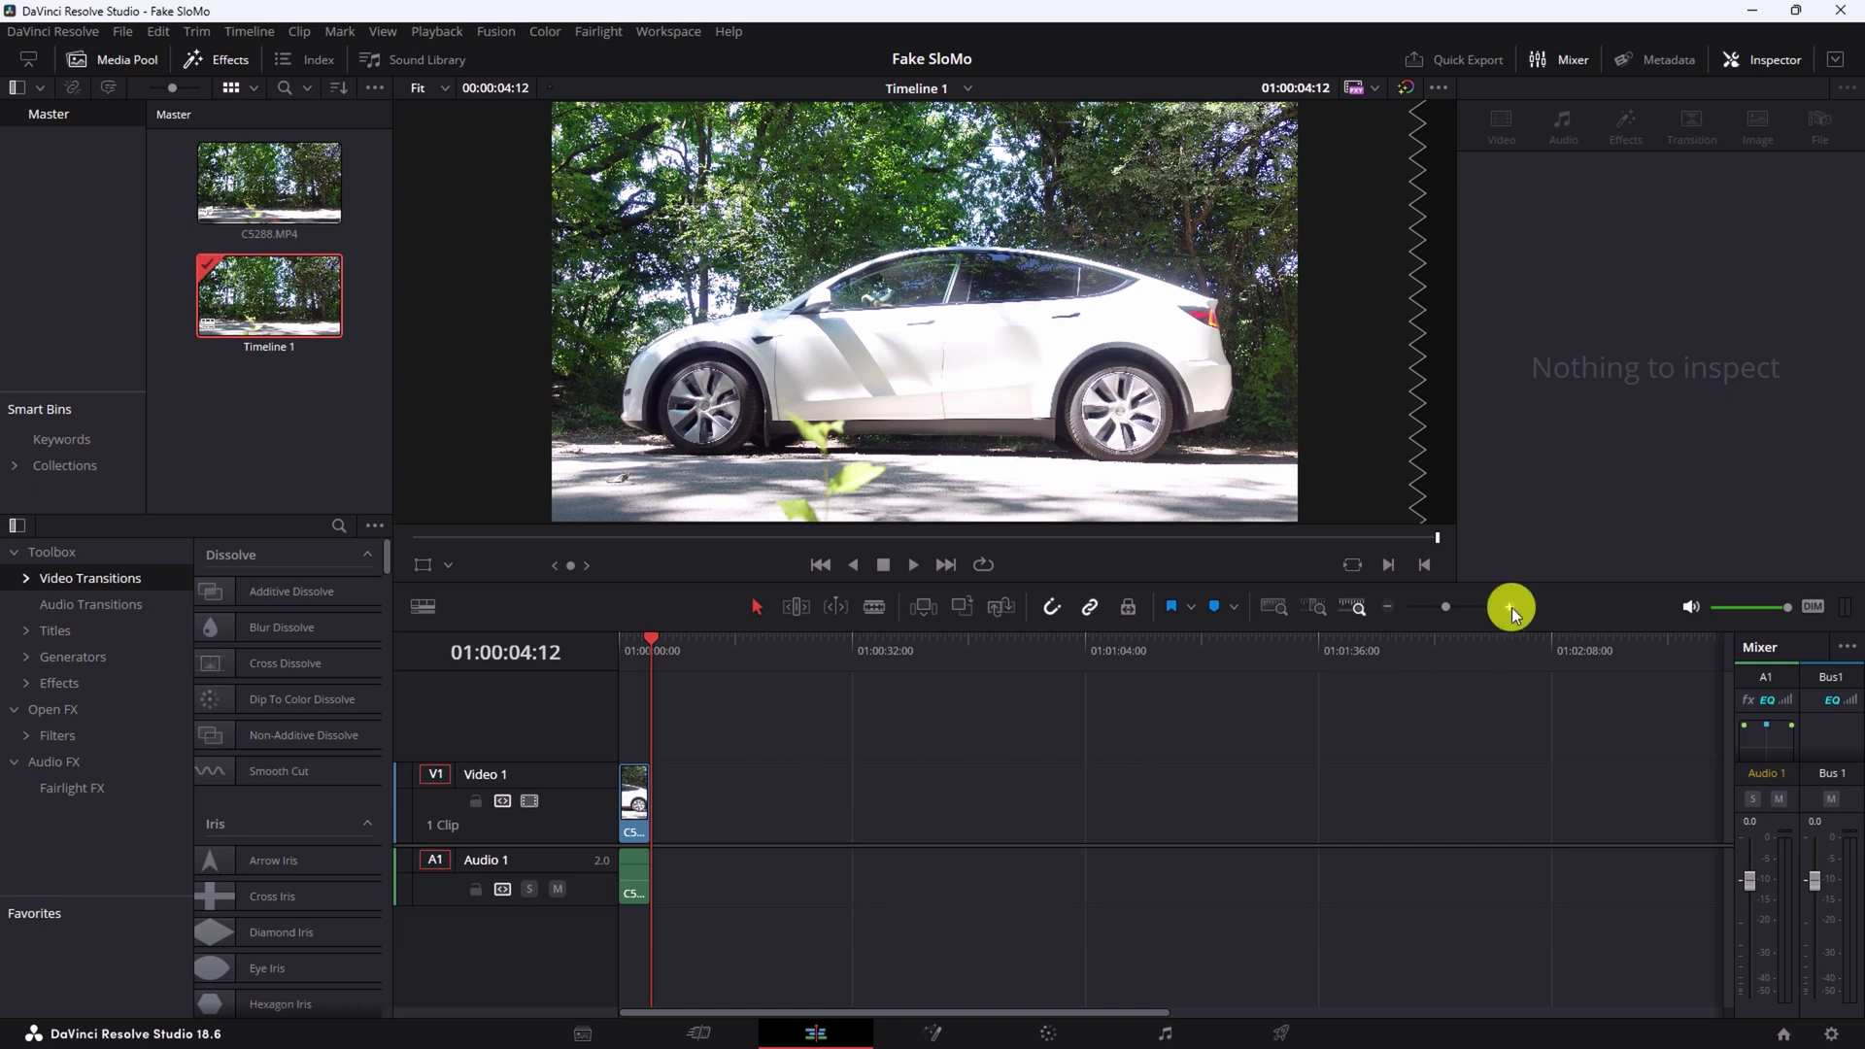
- Zoom into the timeline and enable Retime Controls on the C5288.MP4 clip
click(1512, 608)
click(1511, 607)
click(1511, 608)
click(1511, 608)
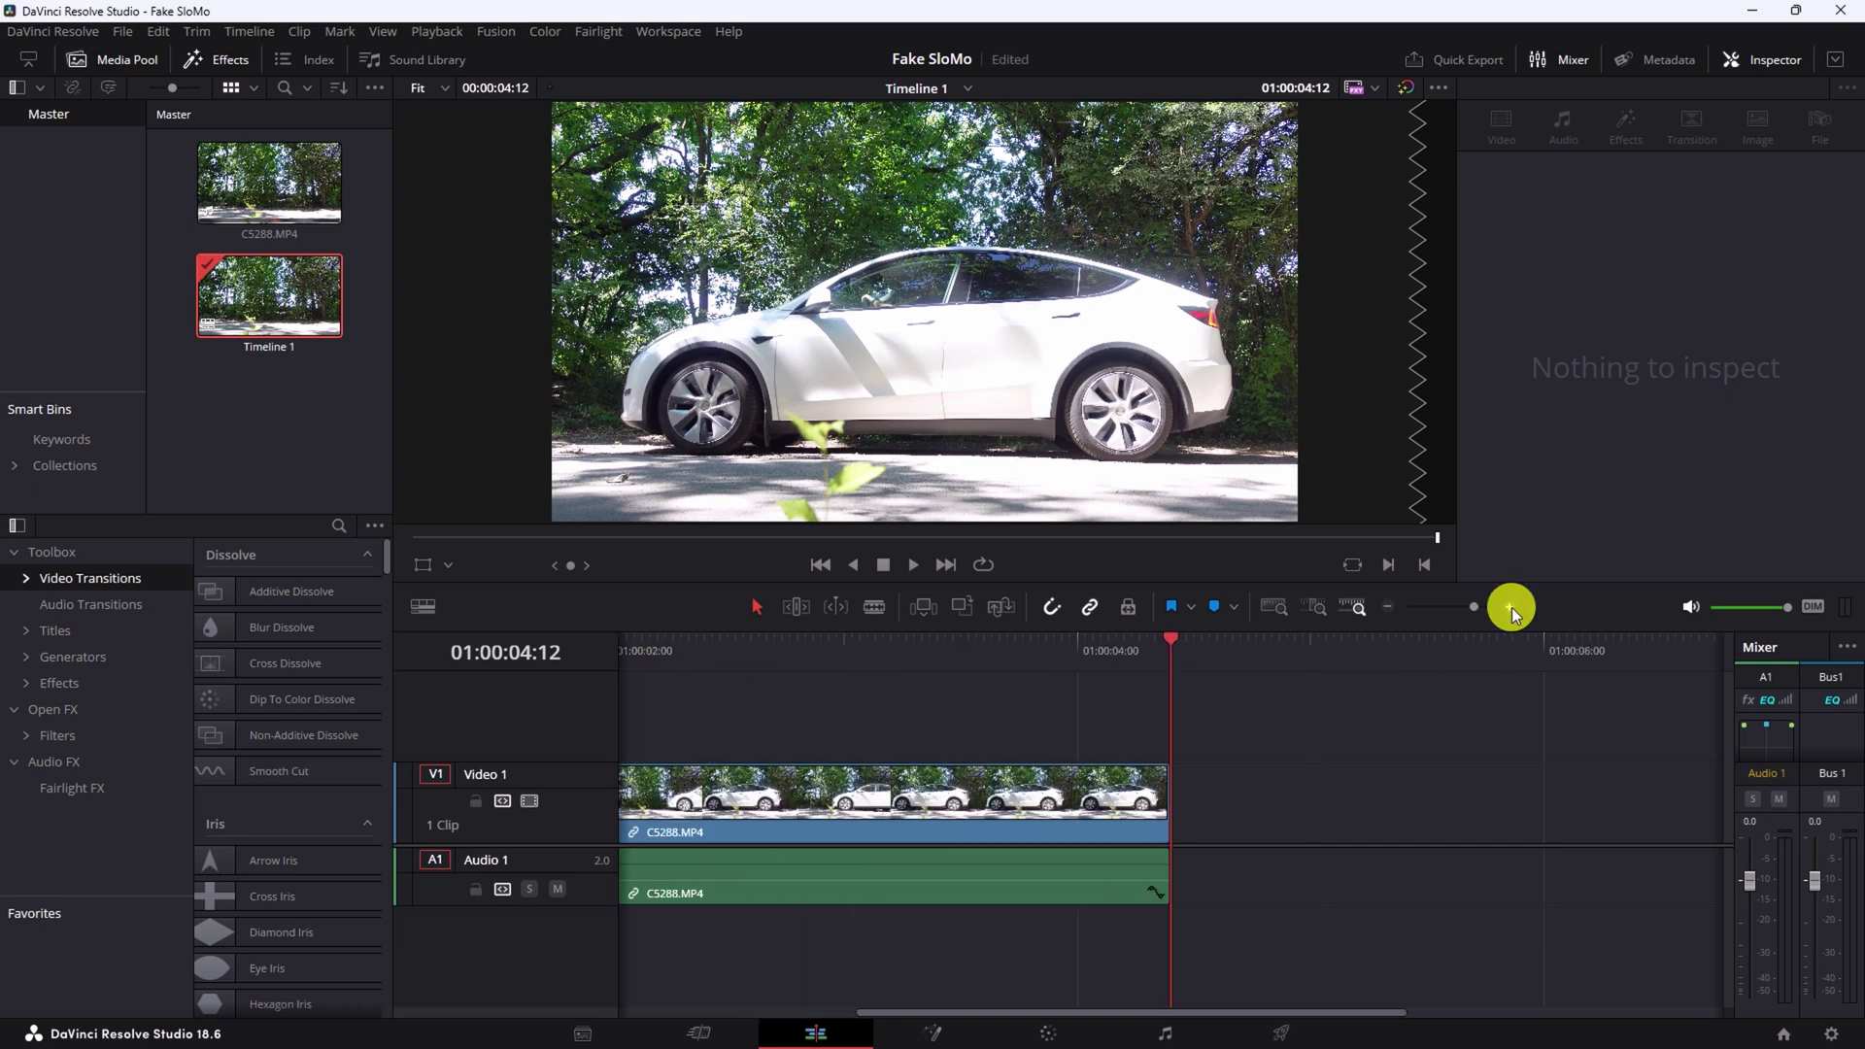
click(884, 801)
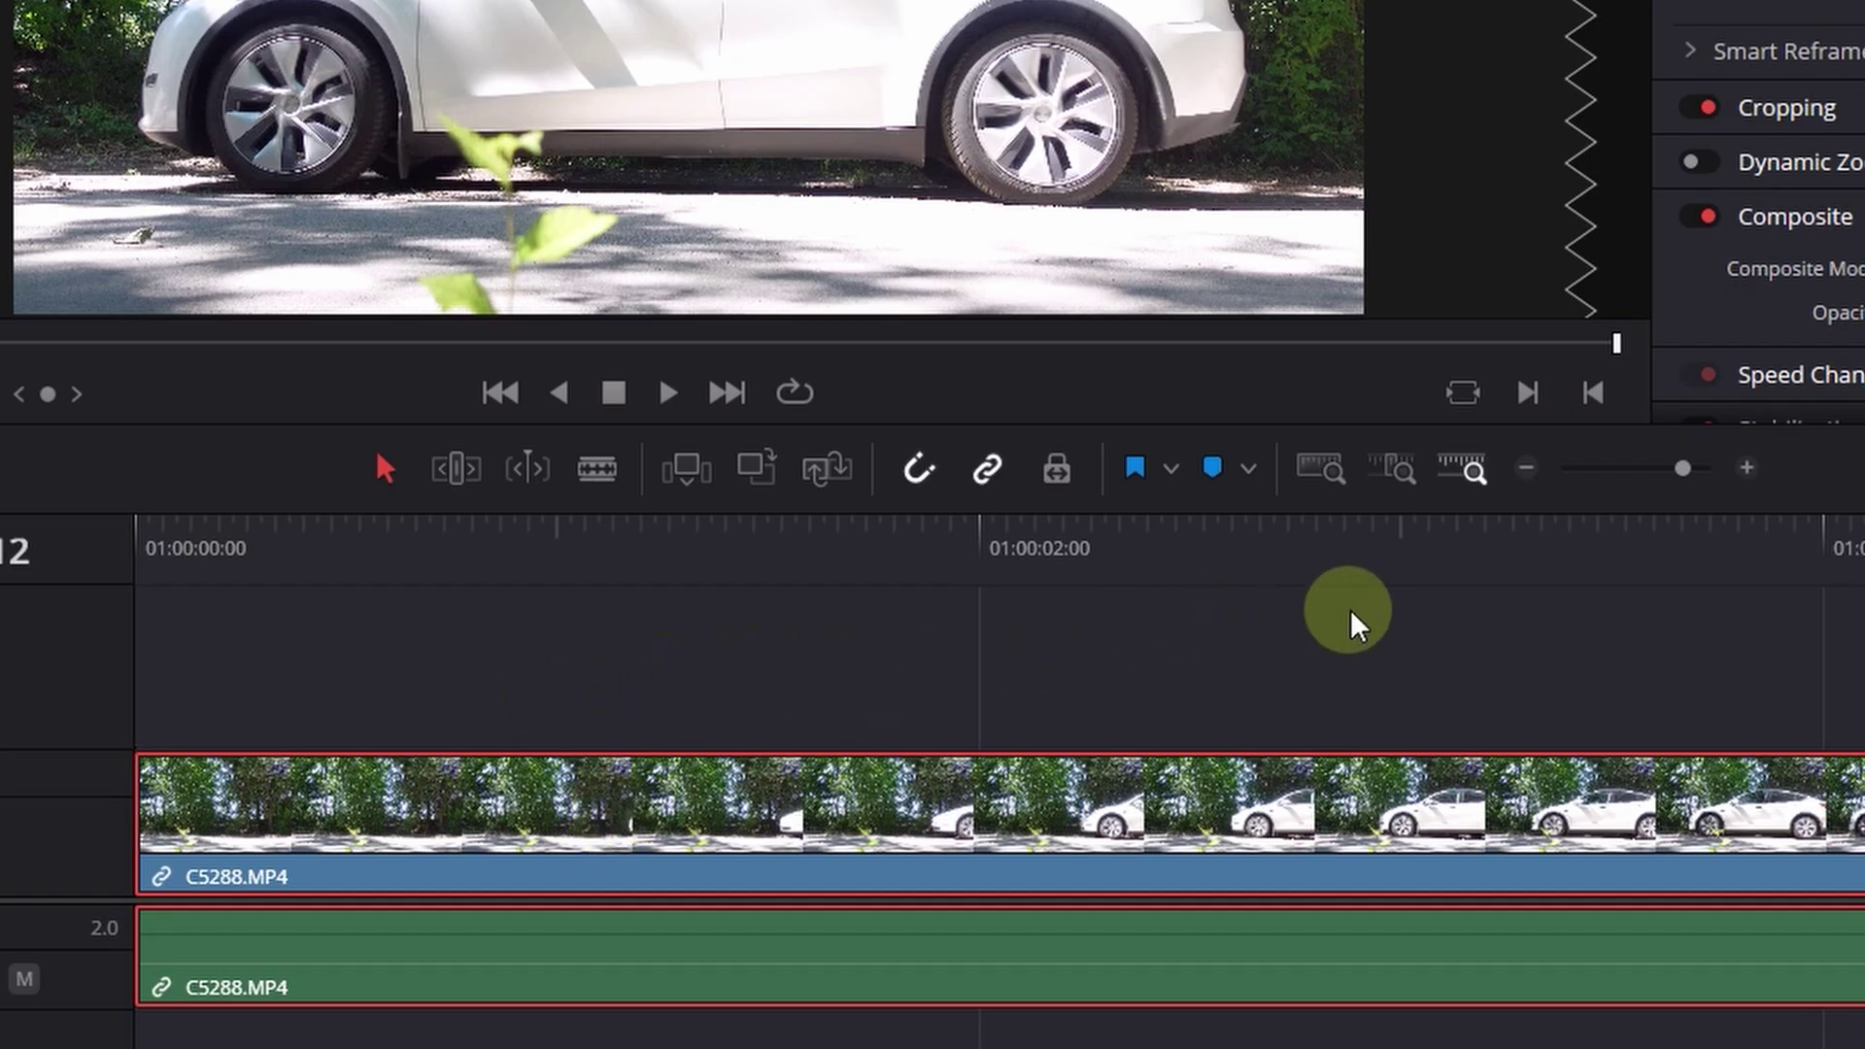
click(1356, 622)
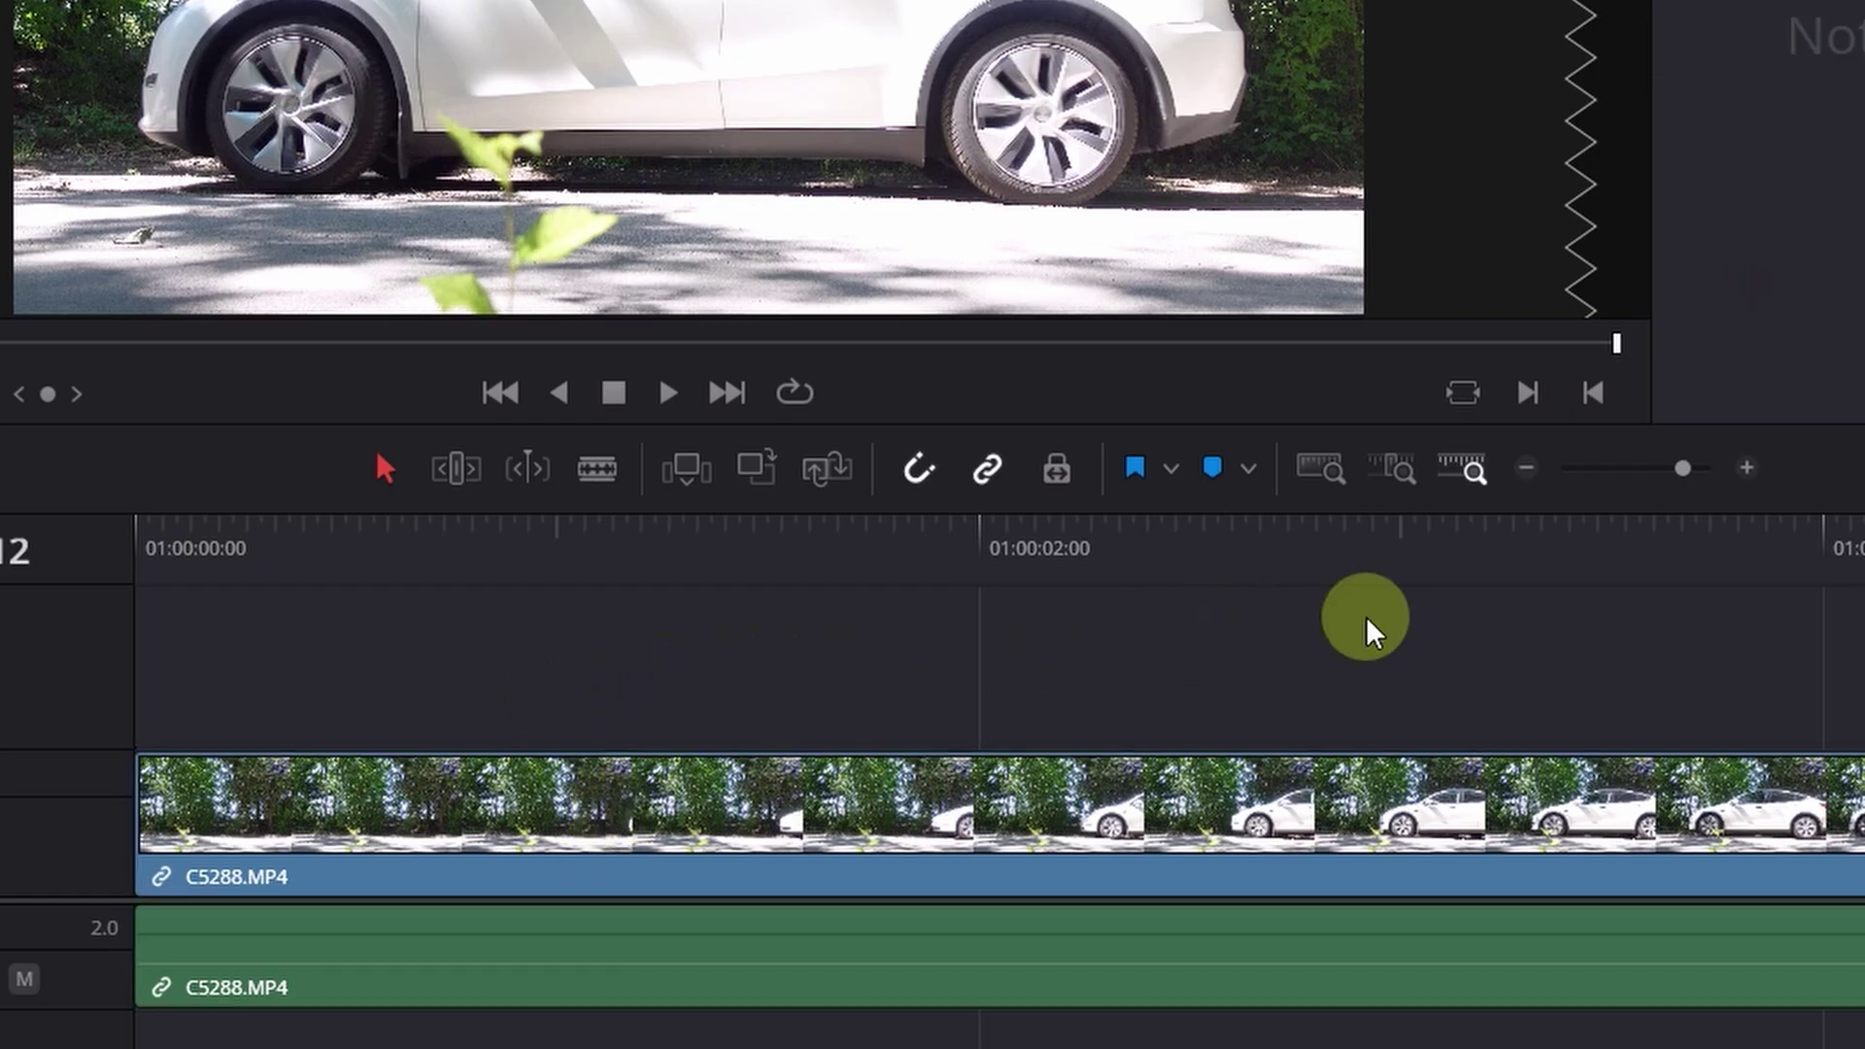
click(736, 804)
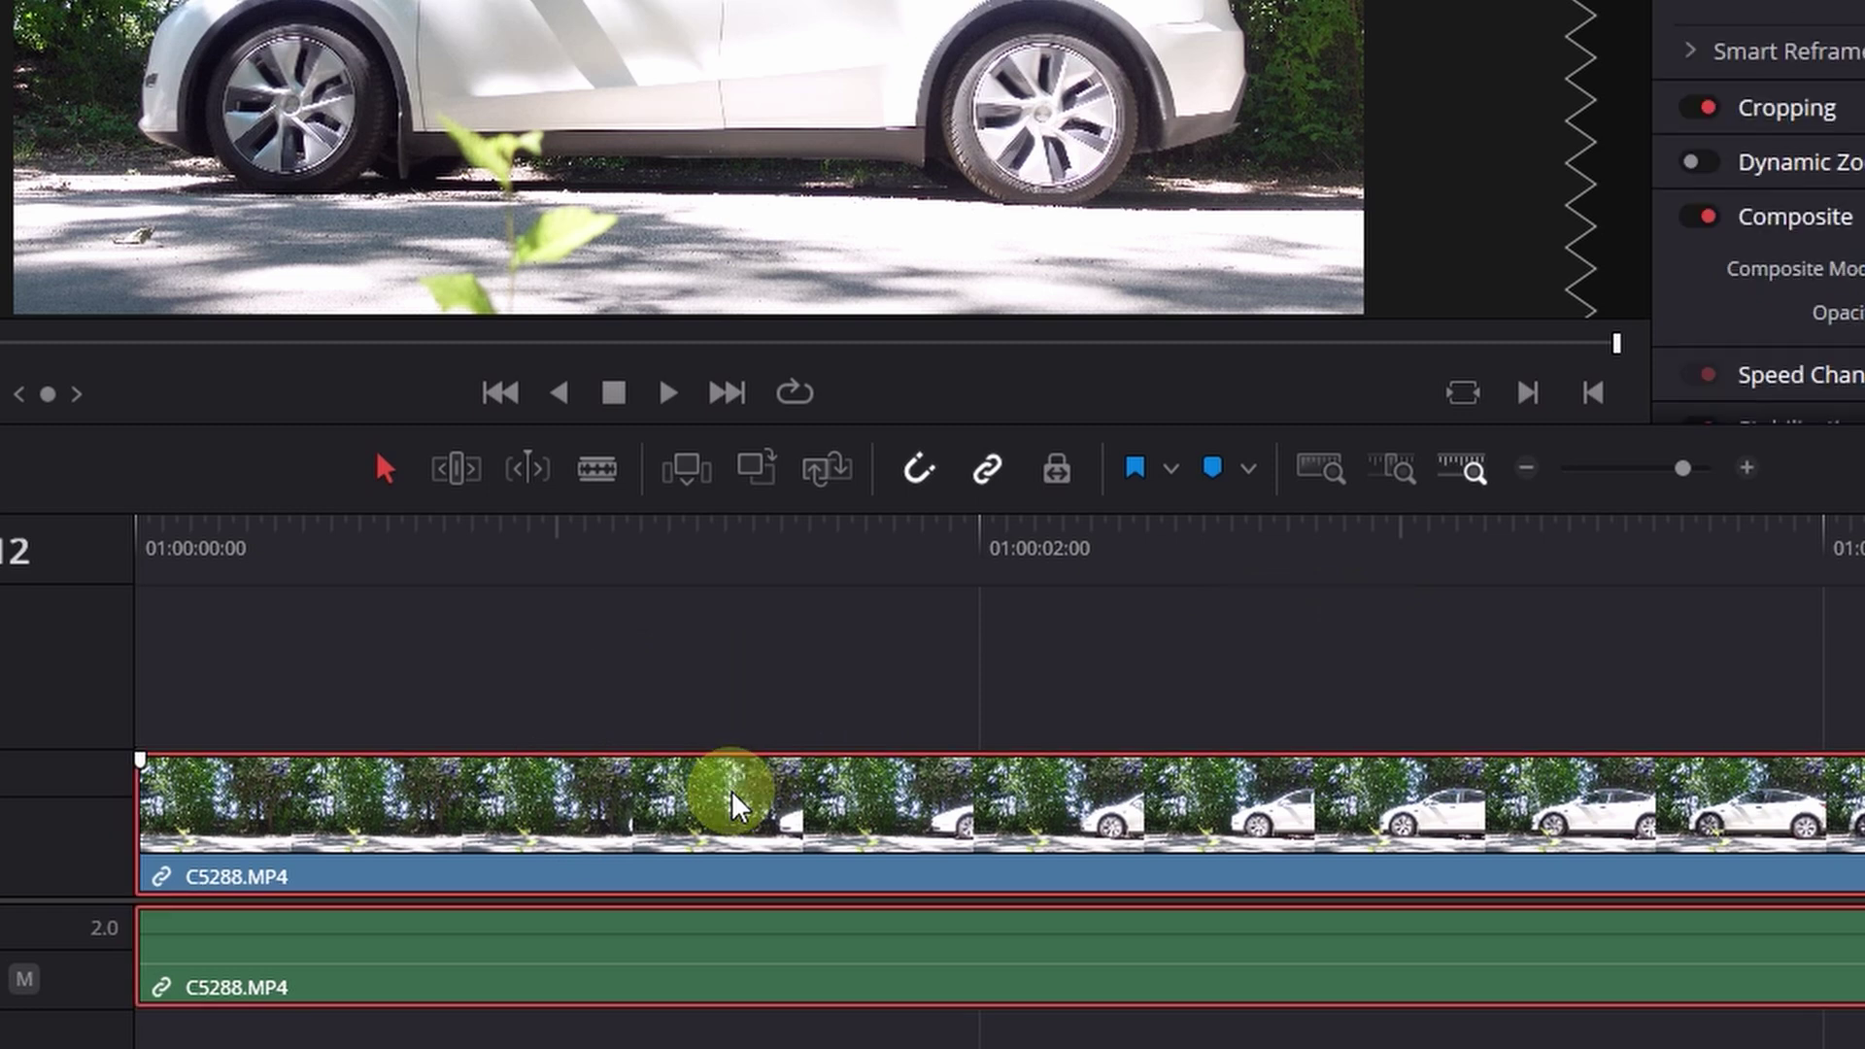
right_click(736, 804)
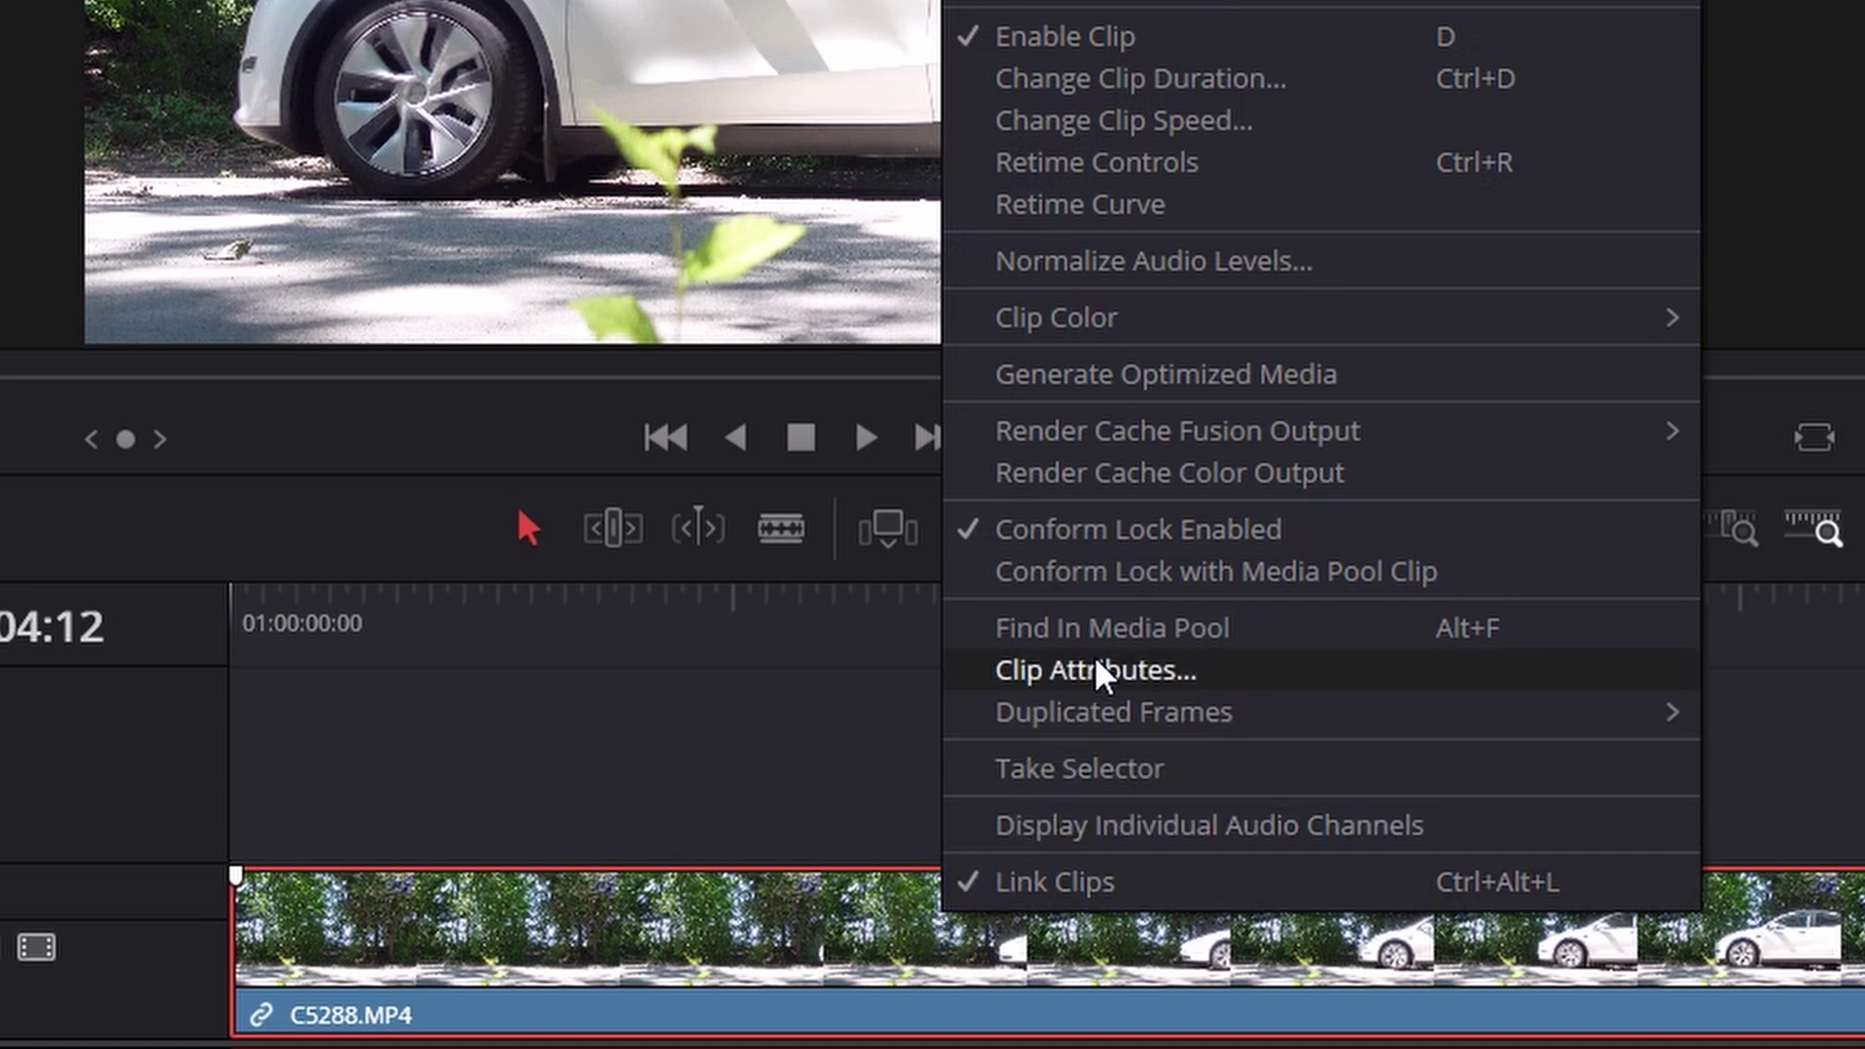
click(1205, 167)
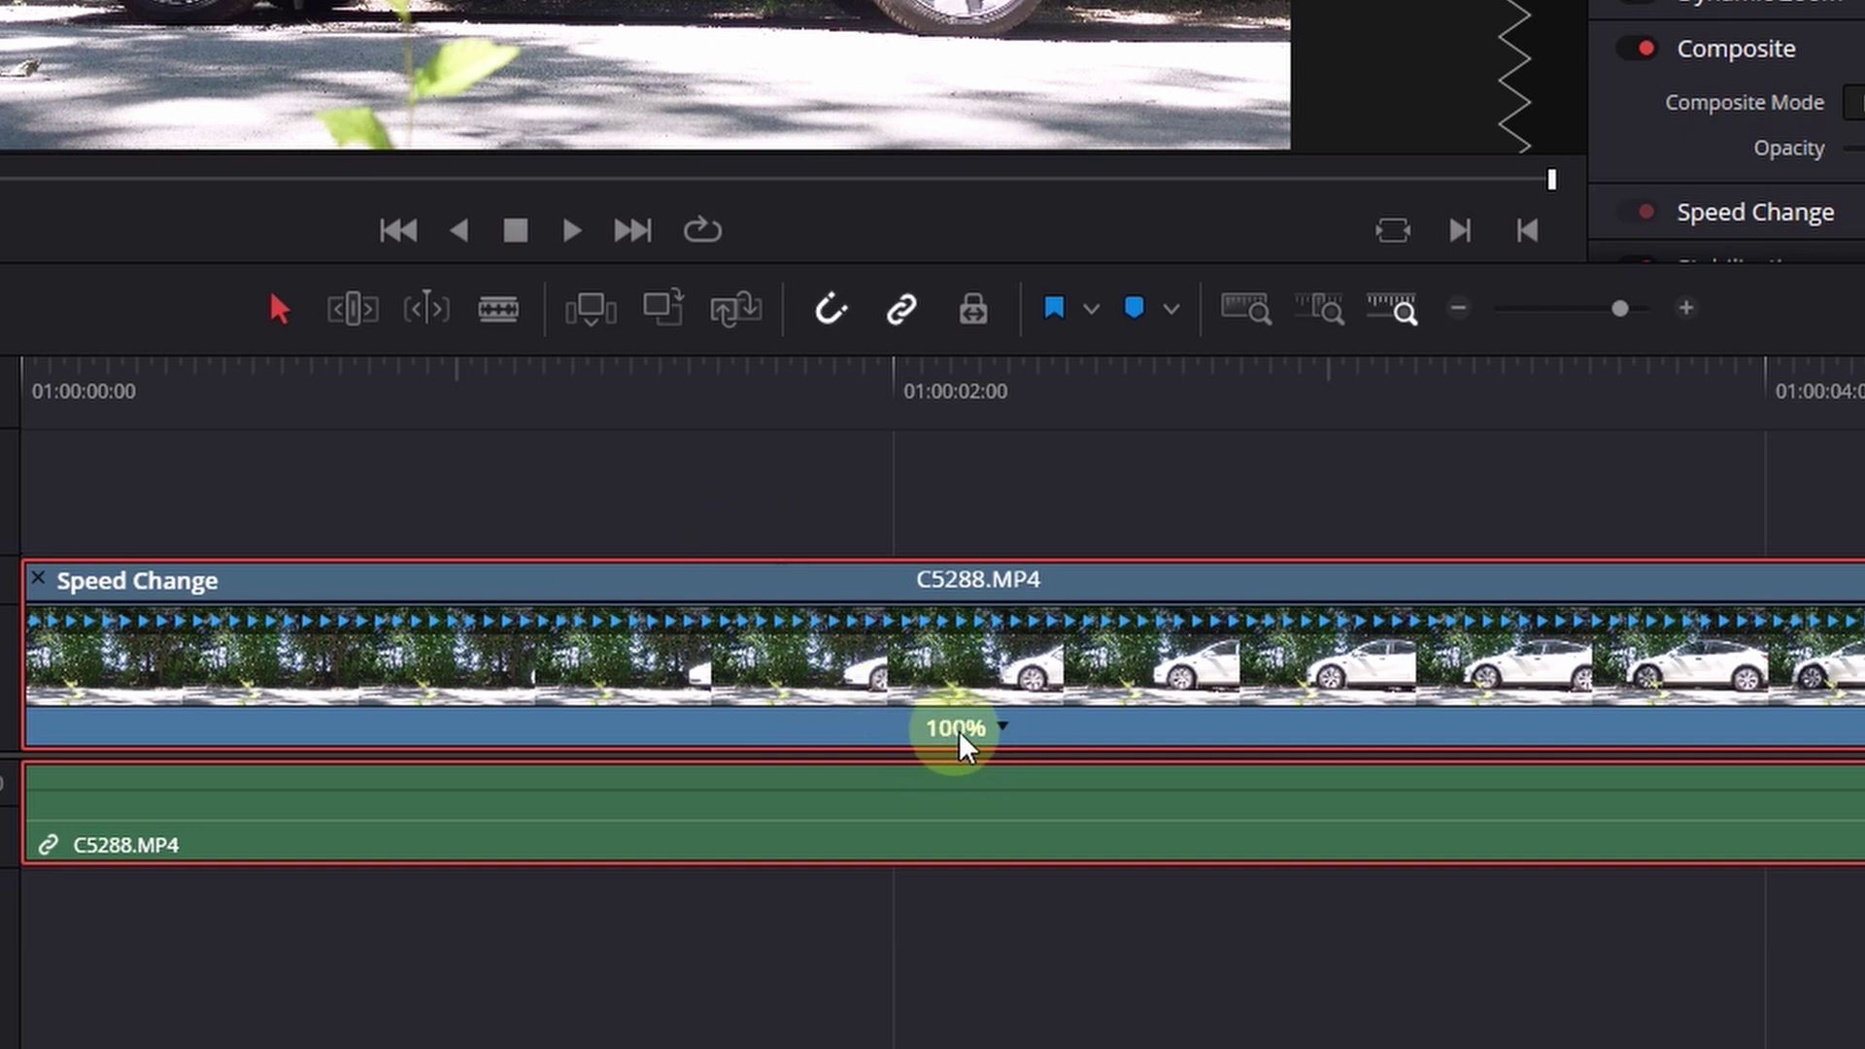
- Change the car clip's speed to 50% and zoom the timeline out to fit it
ctrl+click(957, 651)
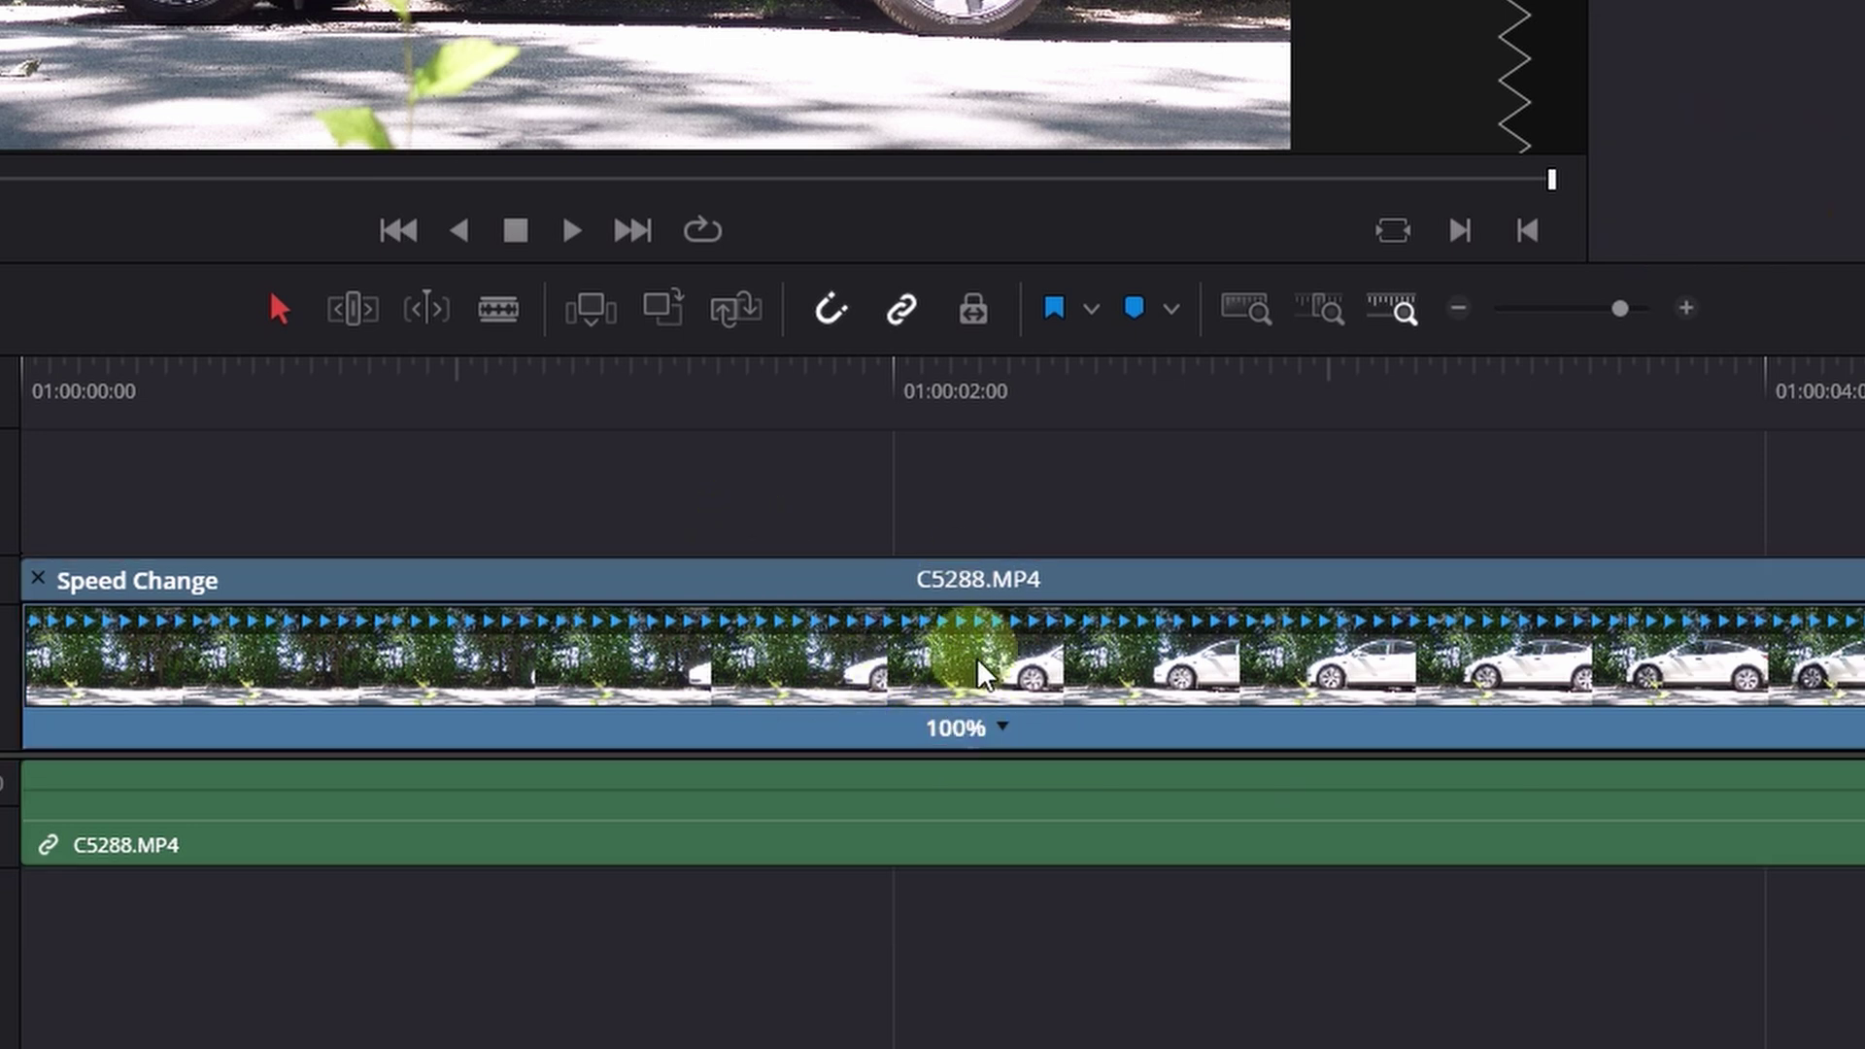
click(1004, 730)
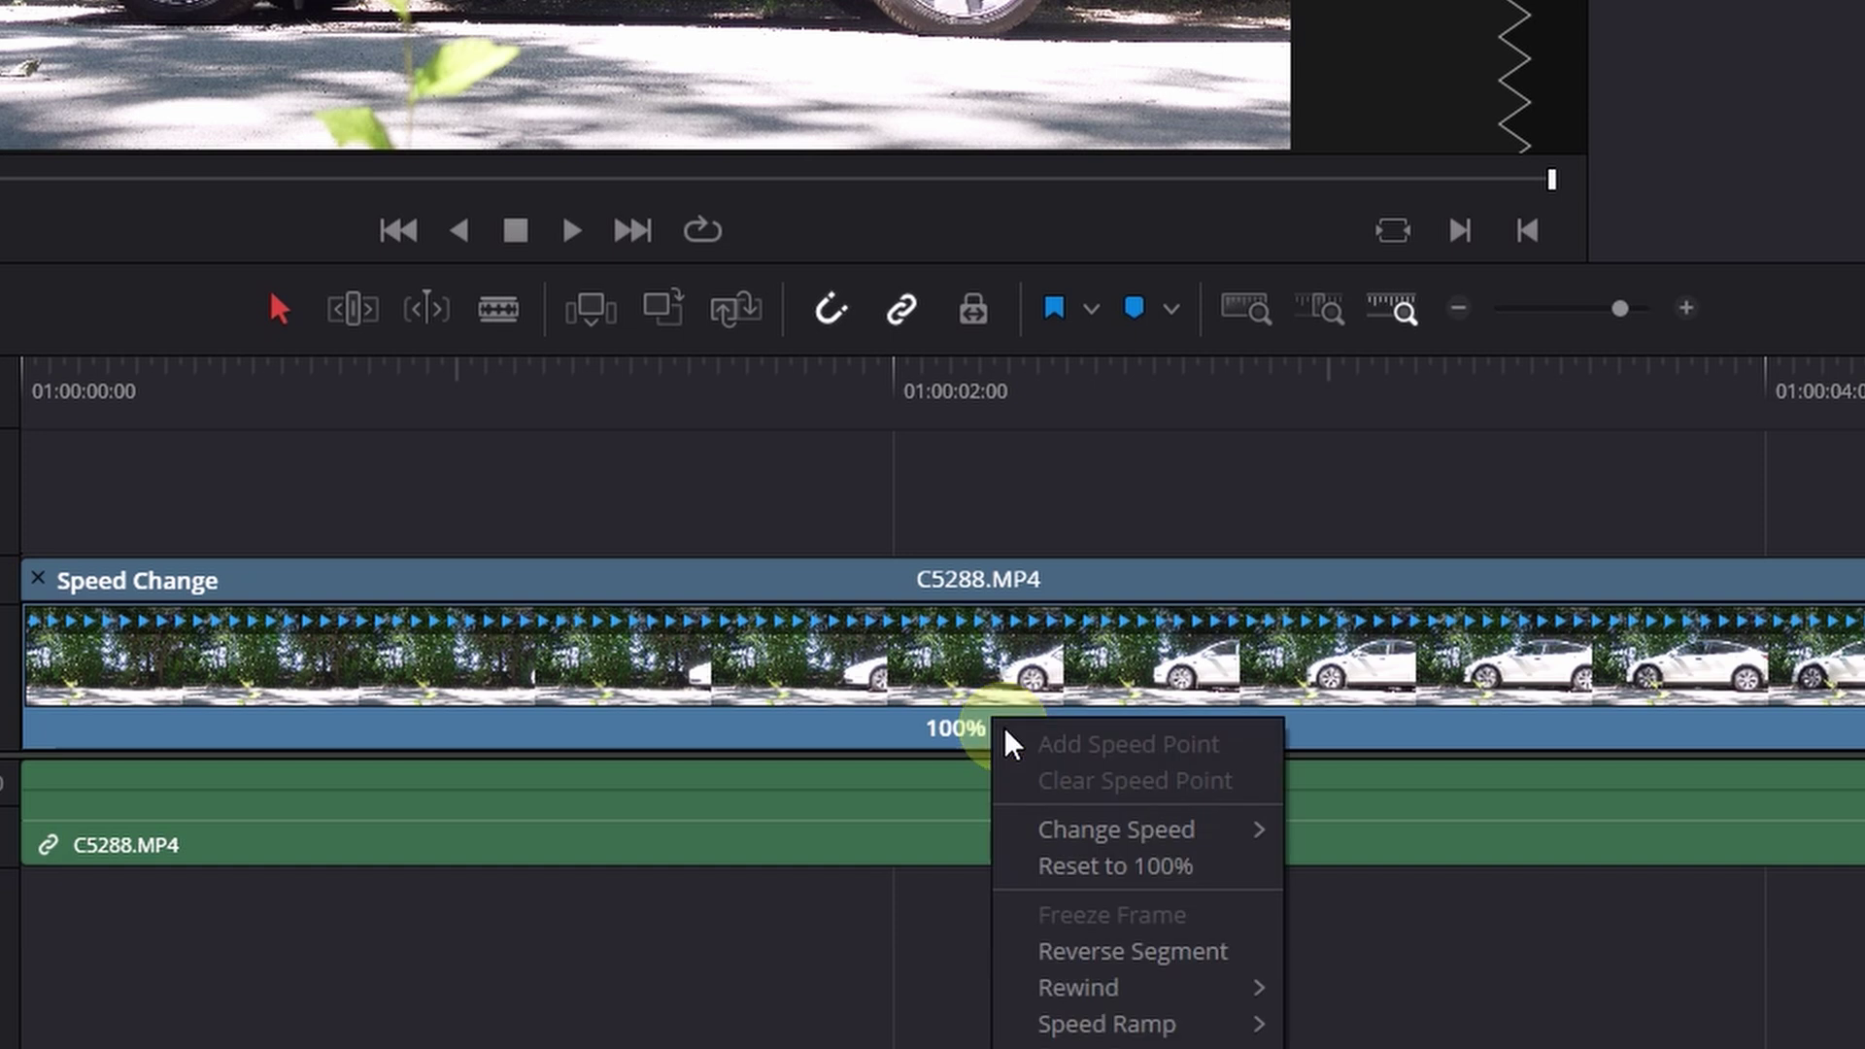
mouse_move(1073, 835)
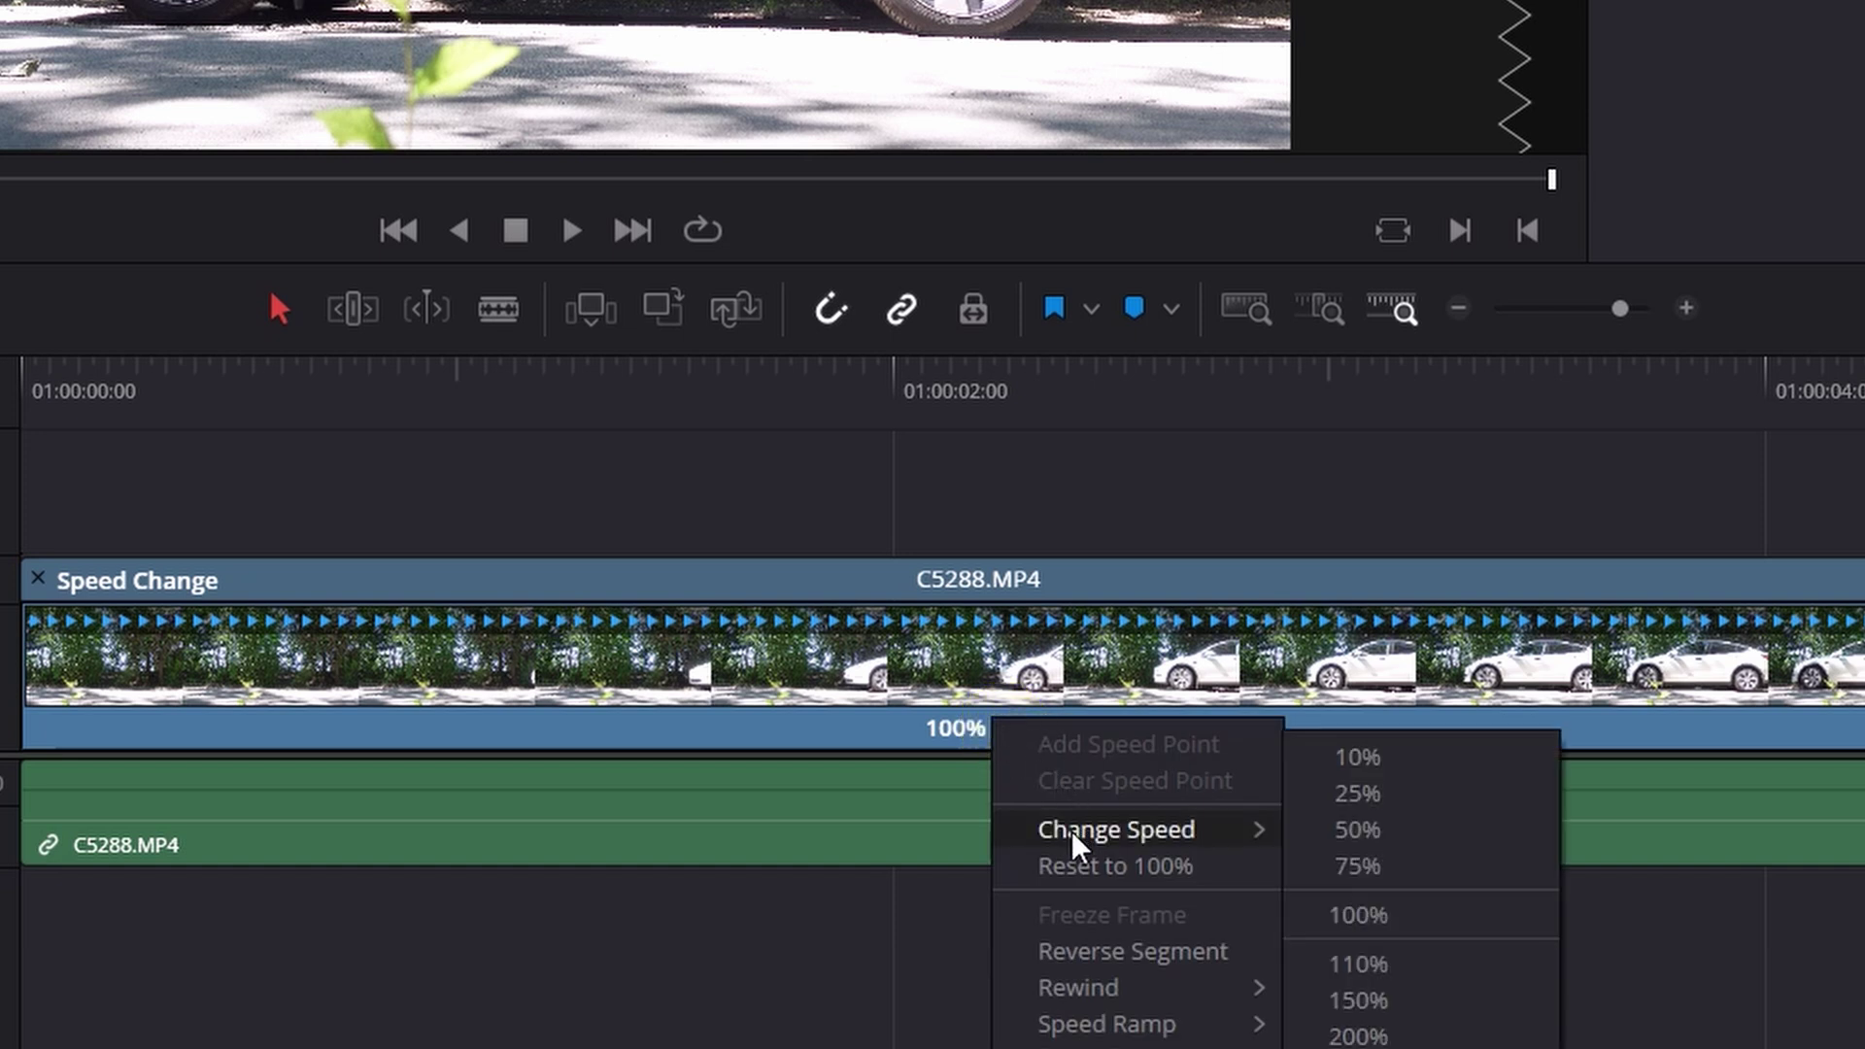
click(1372, 837)
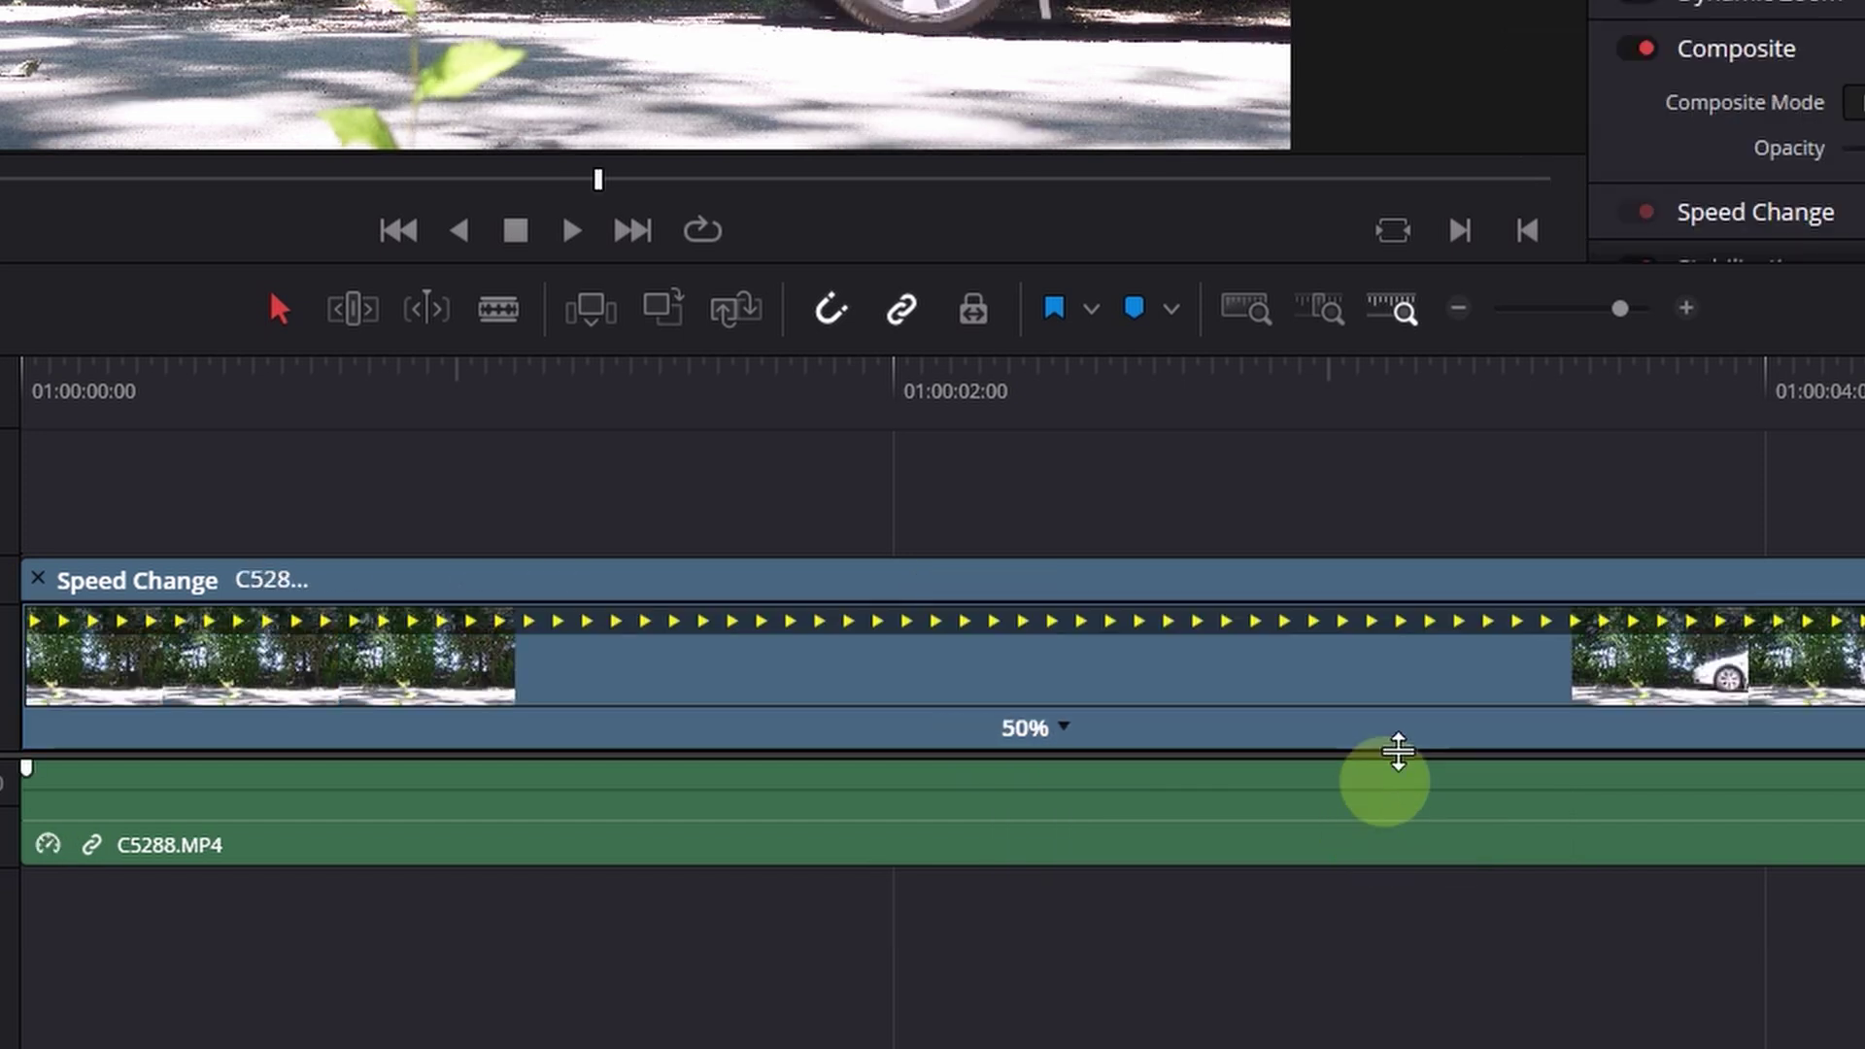
click(1460, 320)
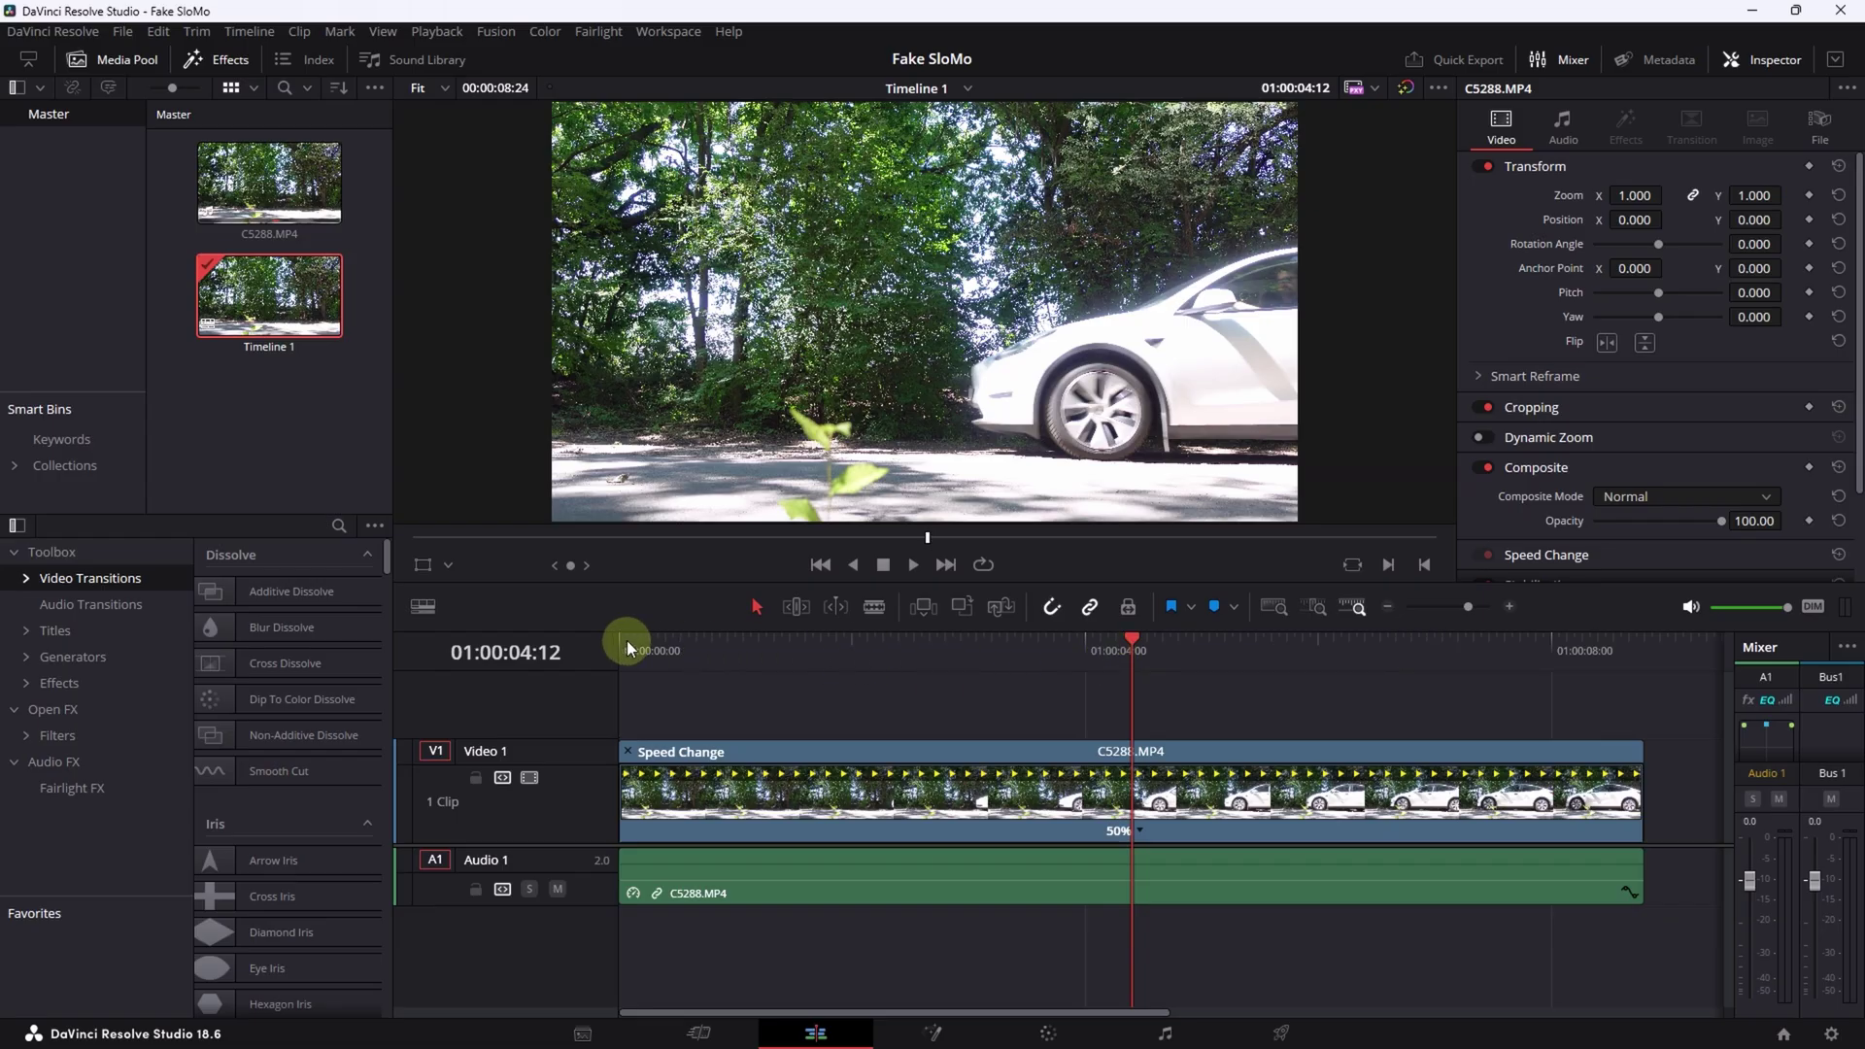
click(24, 378)
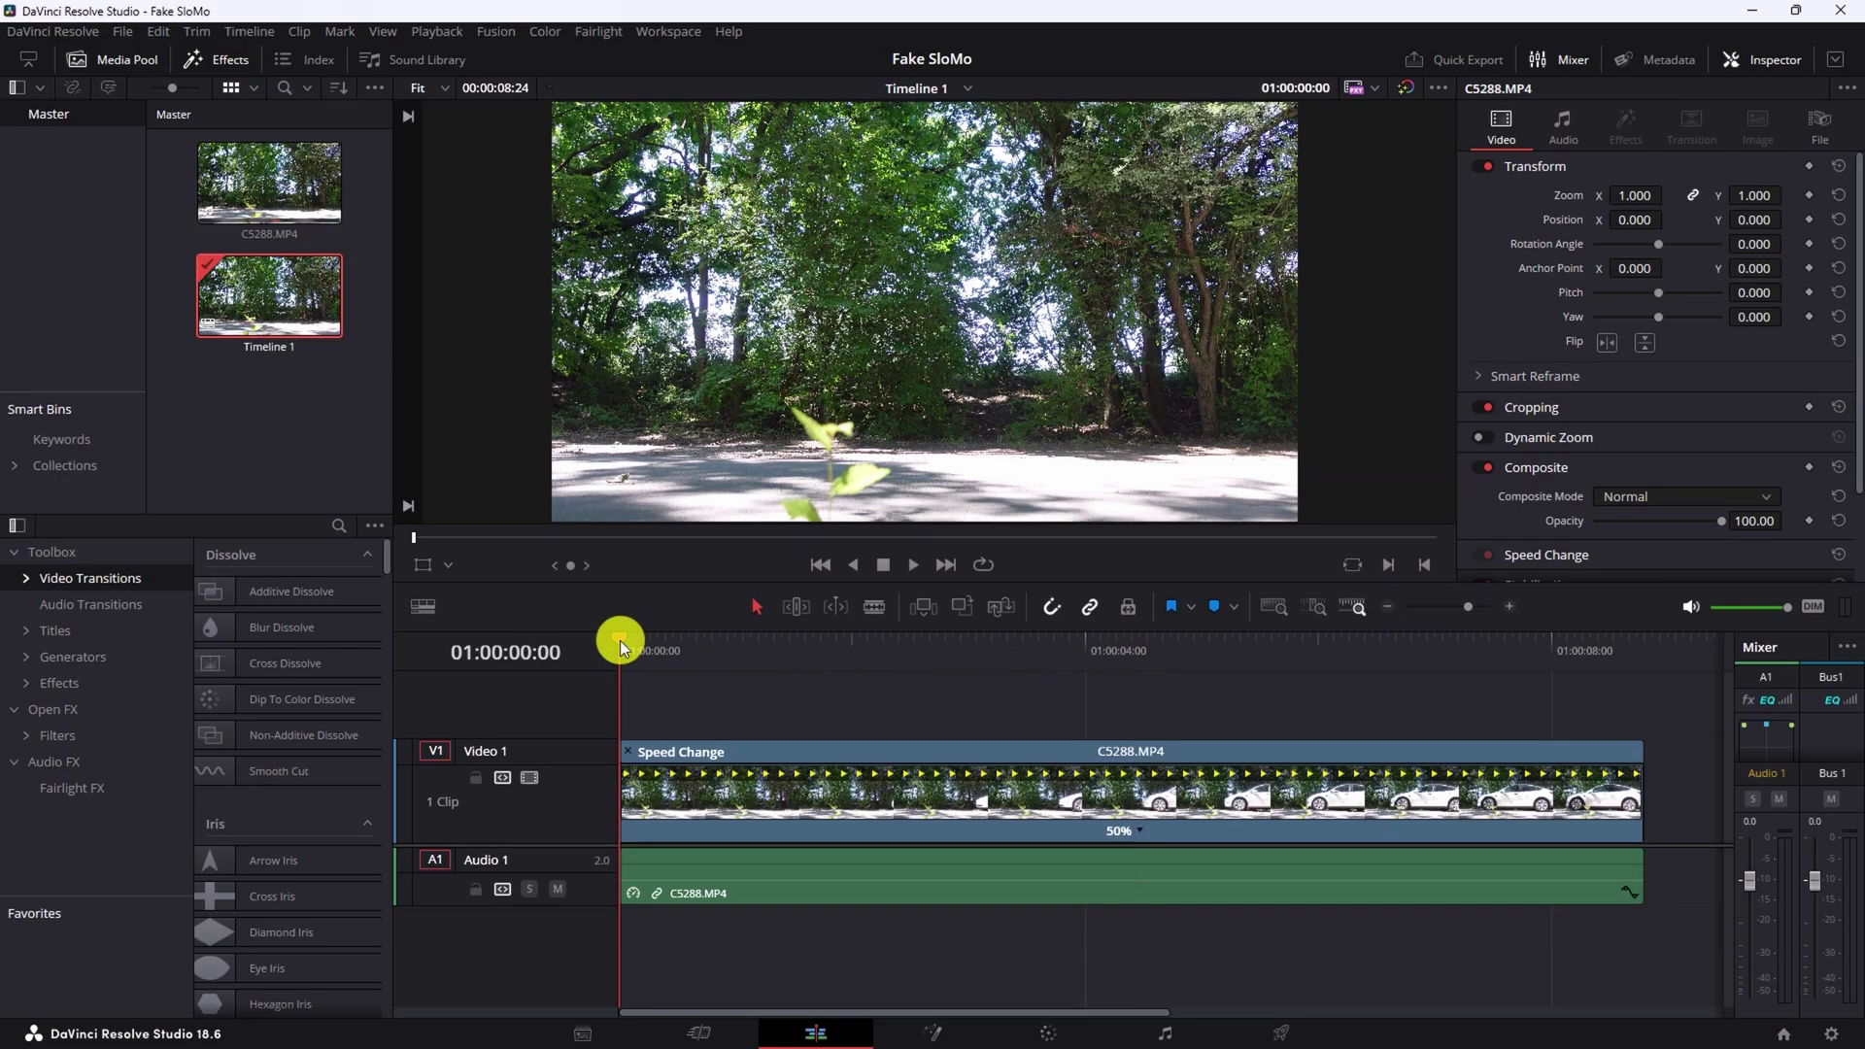
click(915, 567)
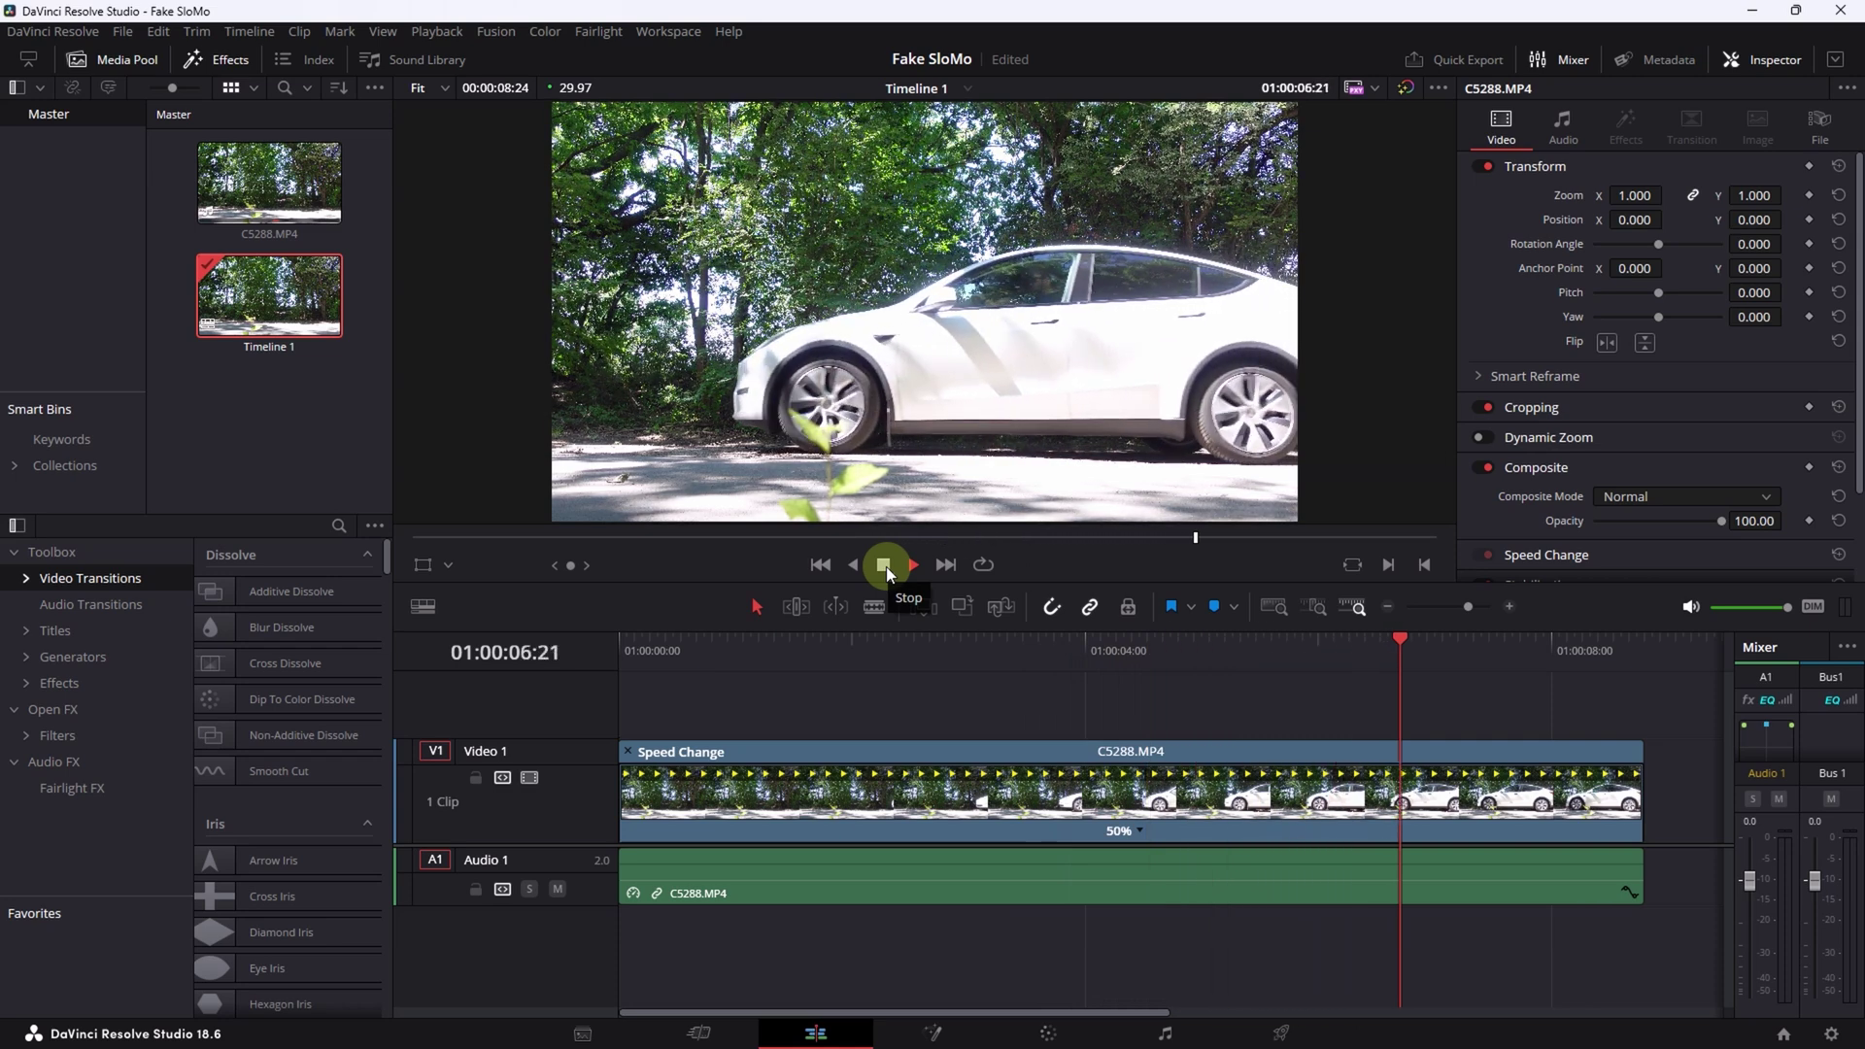
click(625, 644)
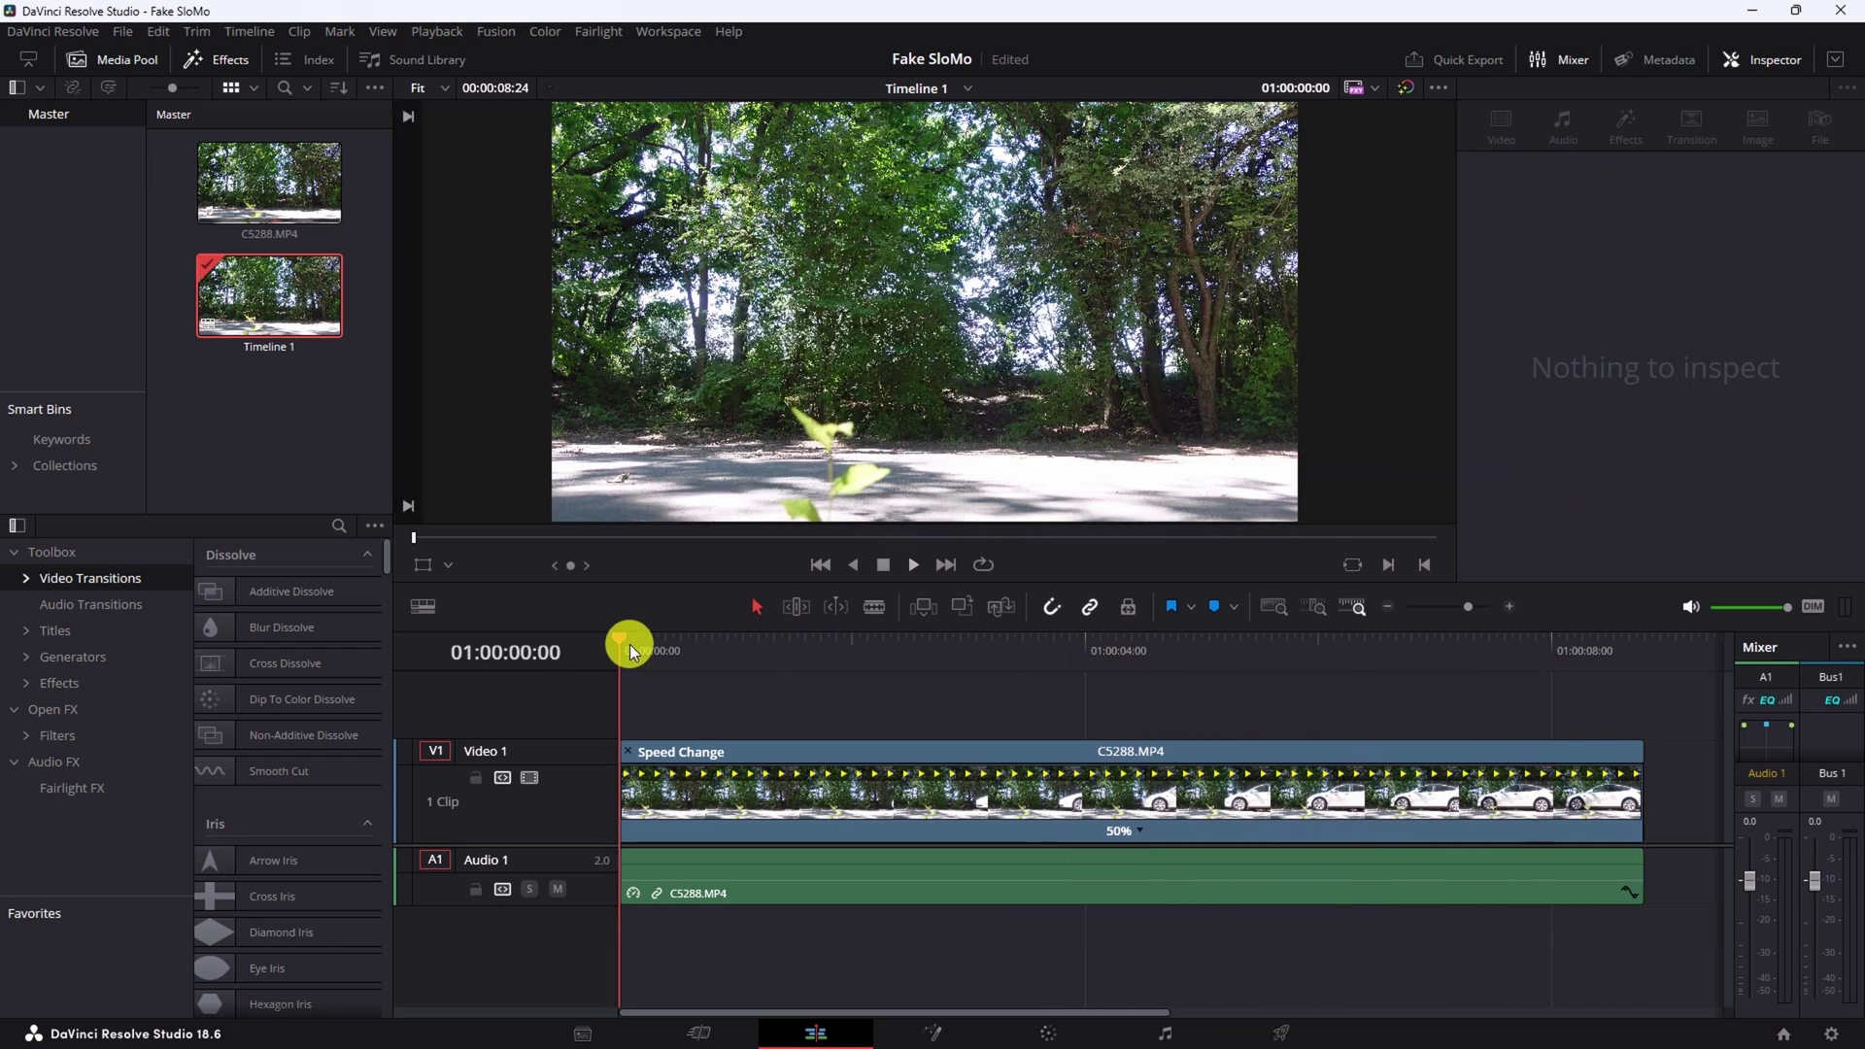
drag(633, 648, 656, 650)
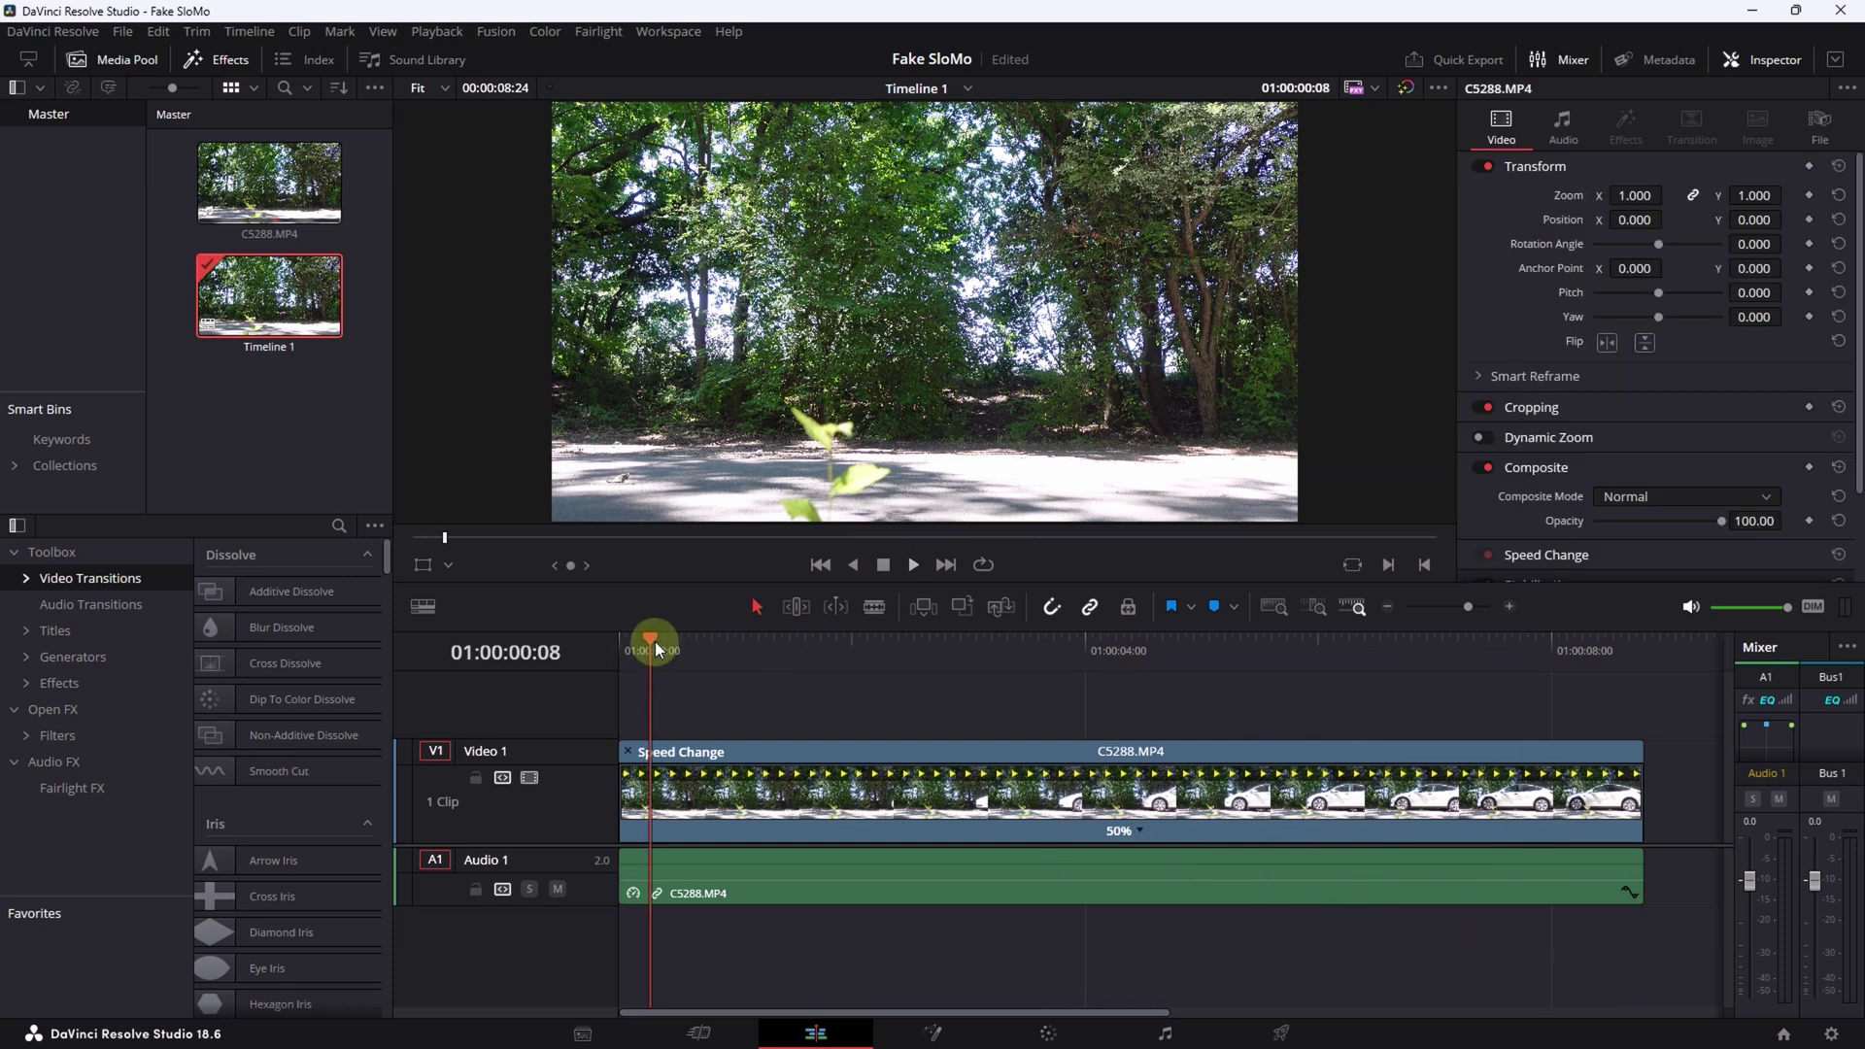
- Scrub the 50% clip, return to the start, and scroll the Inspector to Retime and Scaling
drag(713, 631, 780, 649)
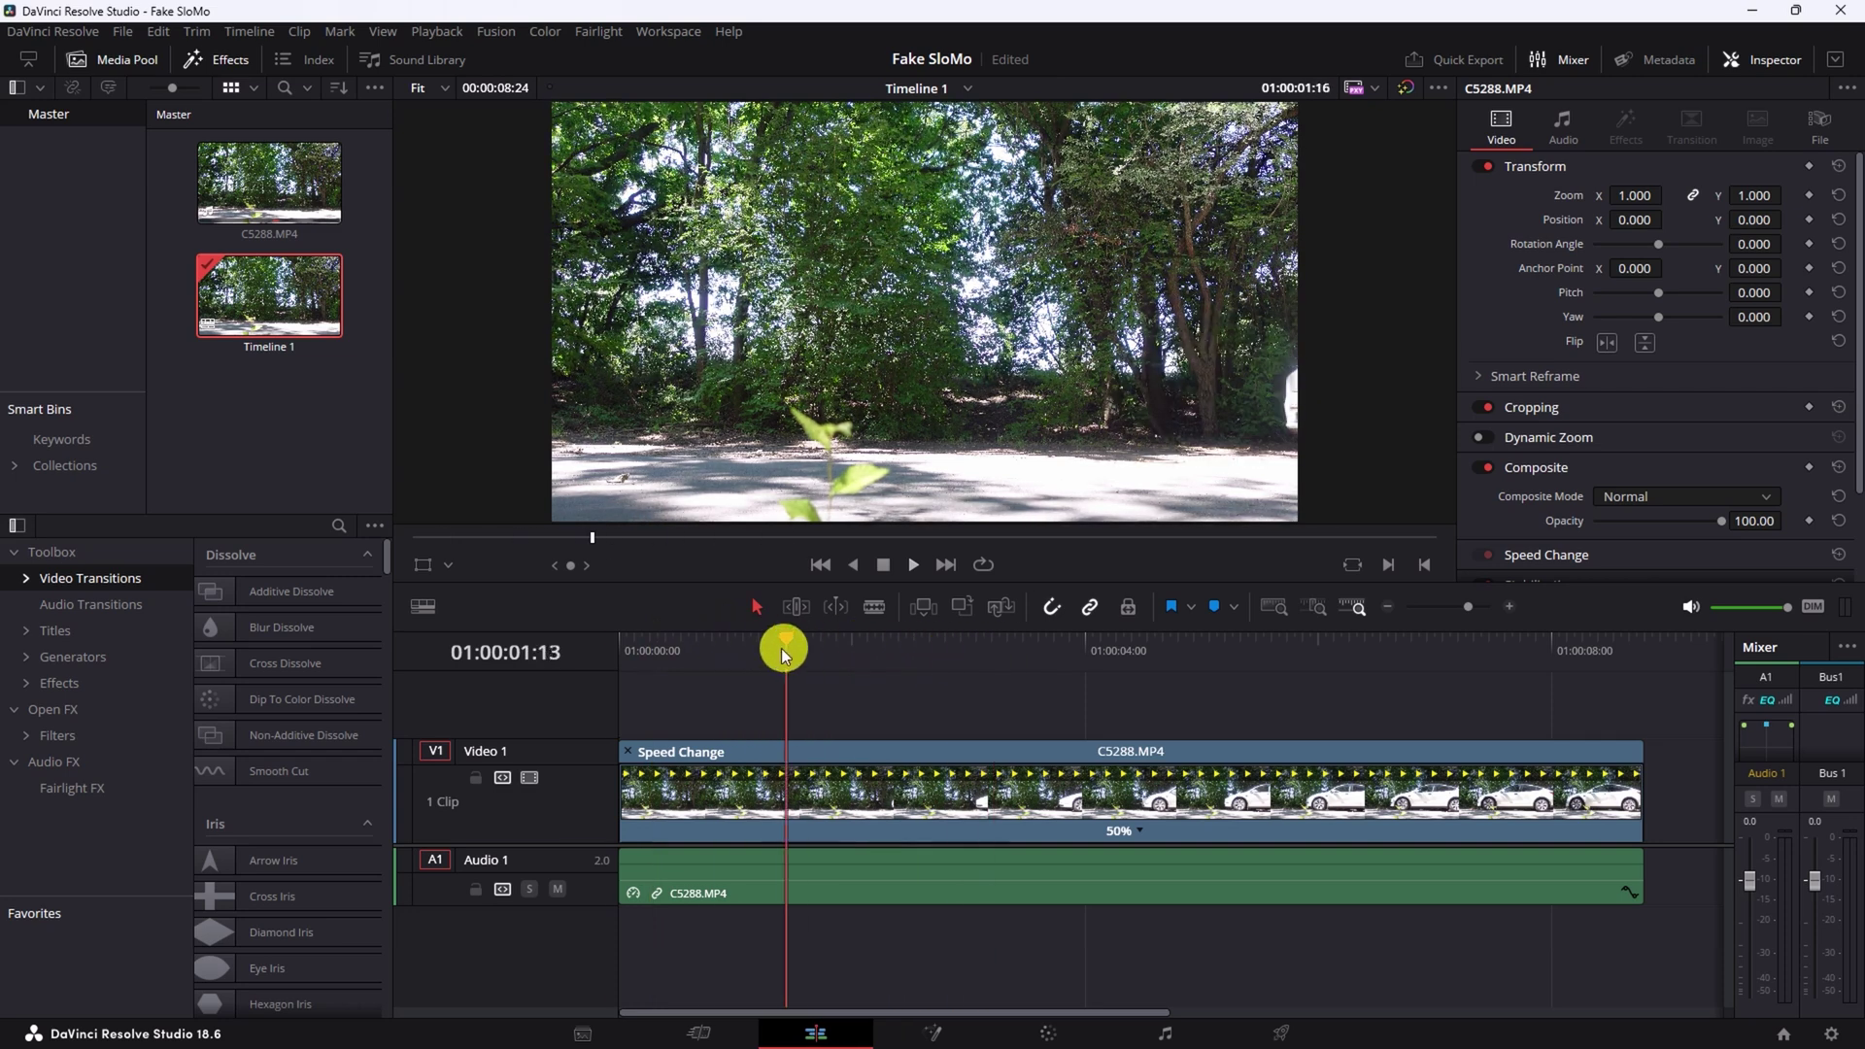
click(814, 564)
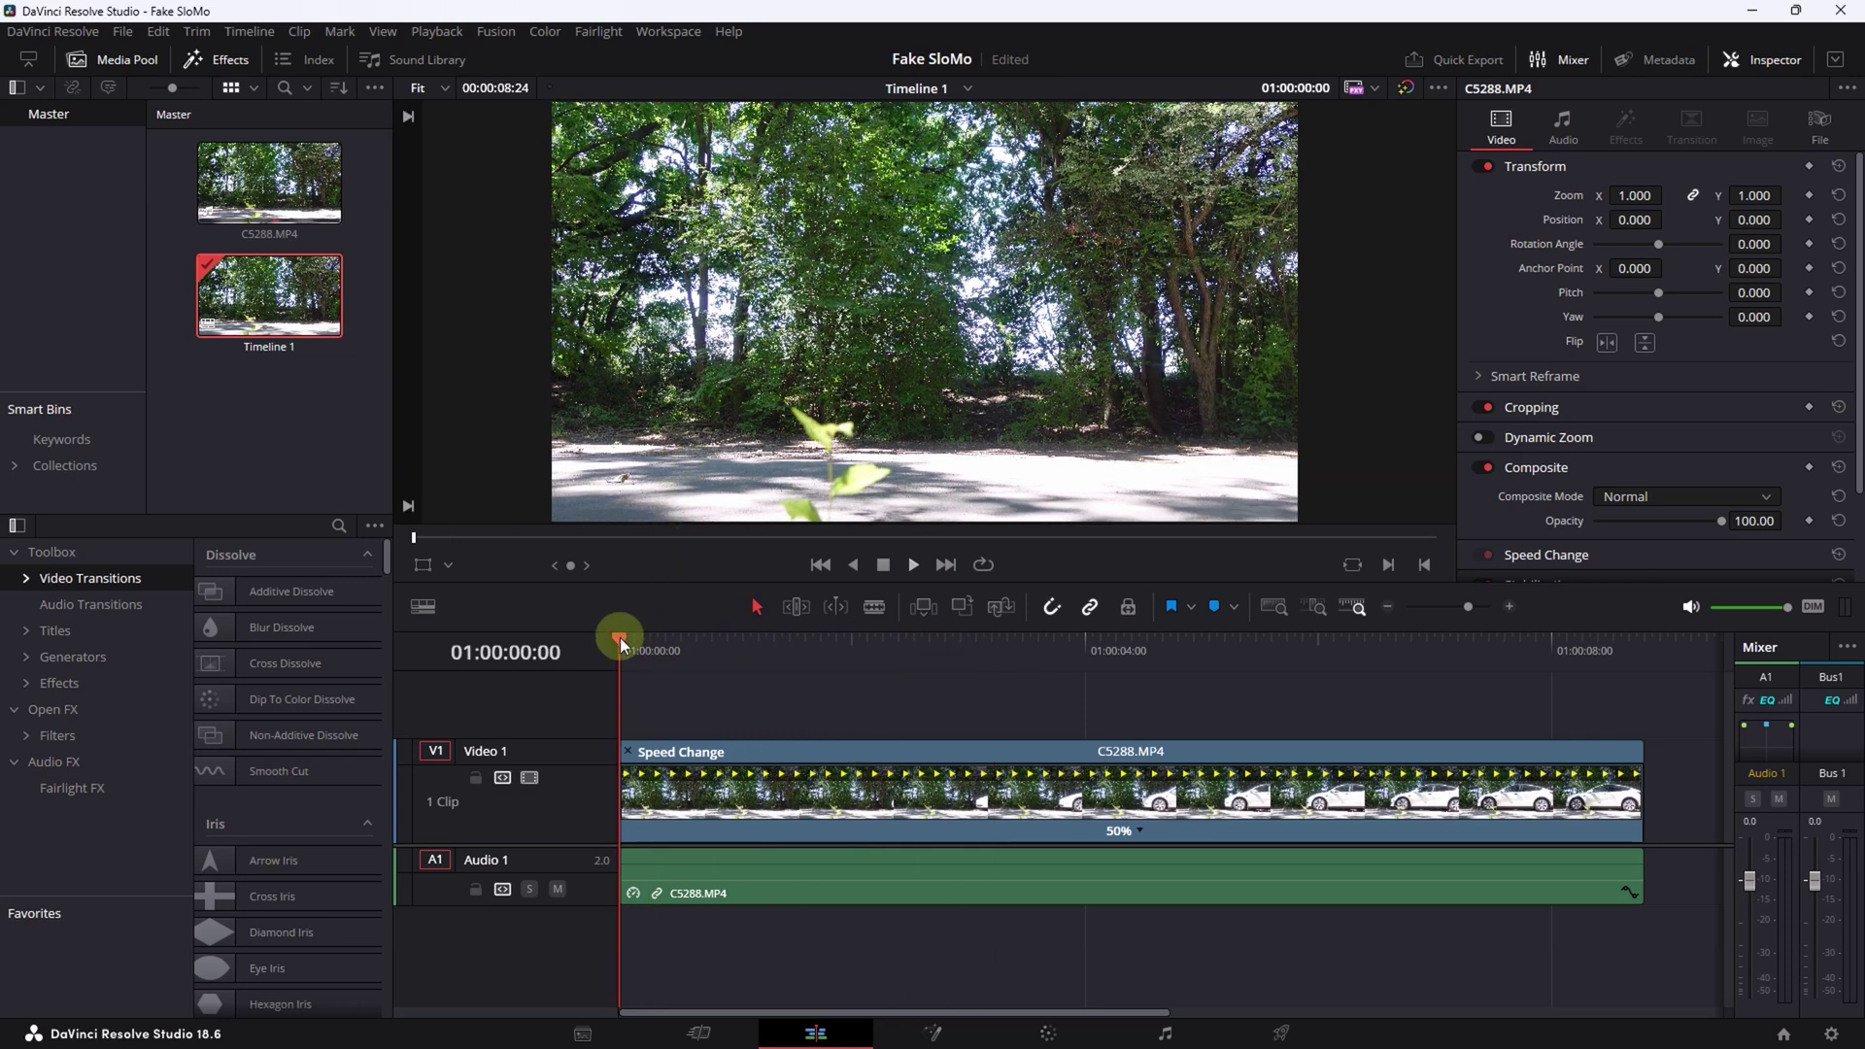
click(1000, 802)
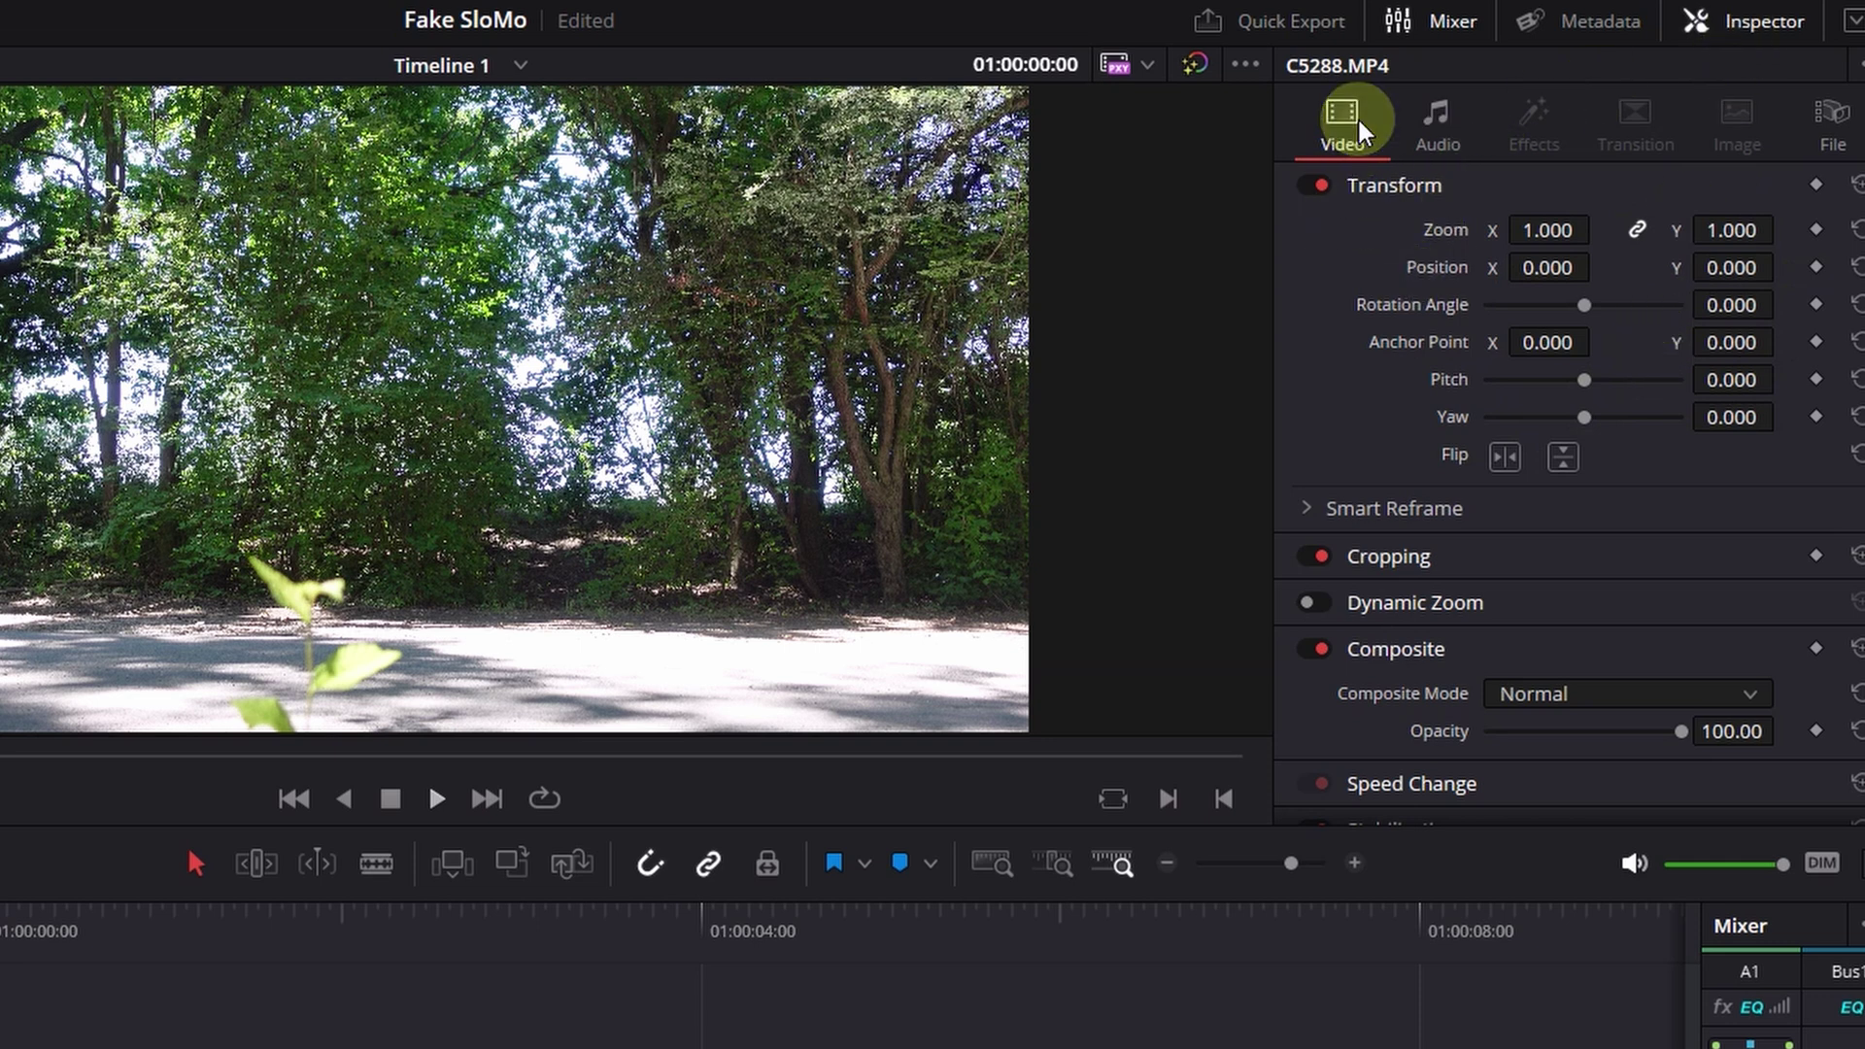
scroll(1528, 449, down, 3)
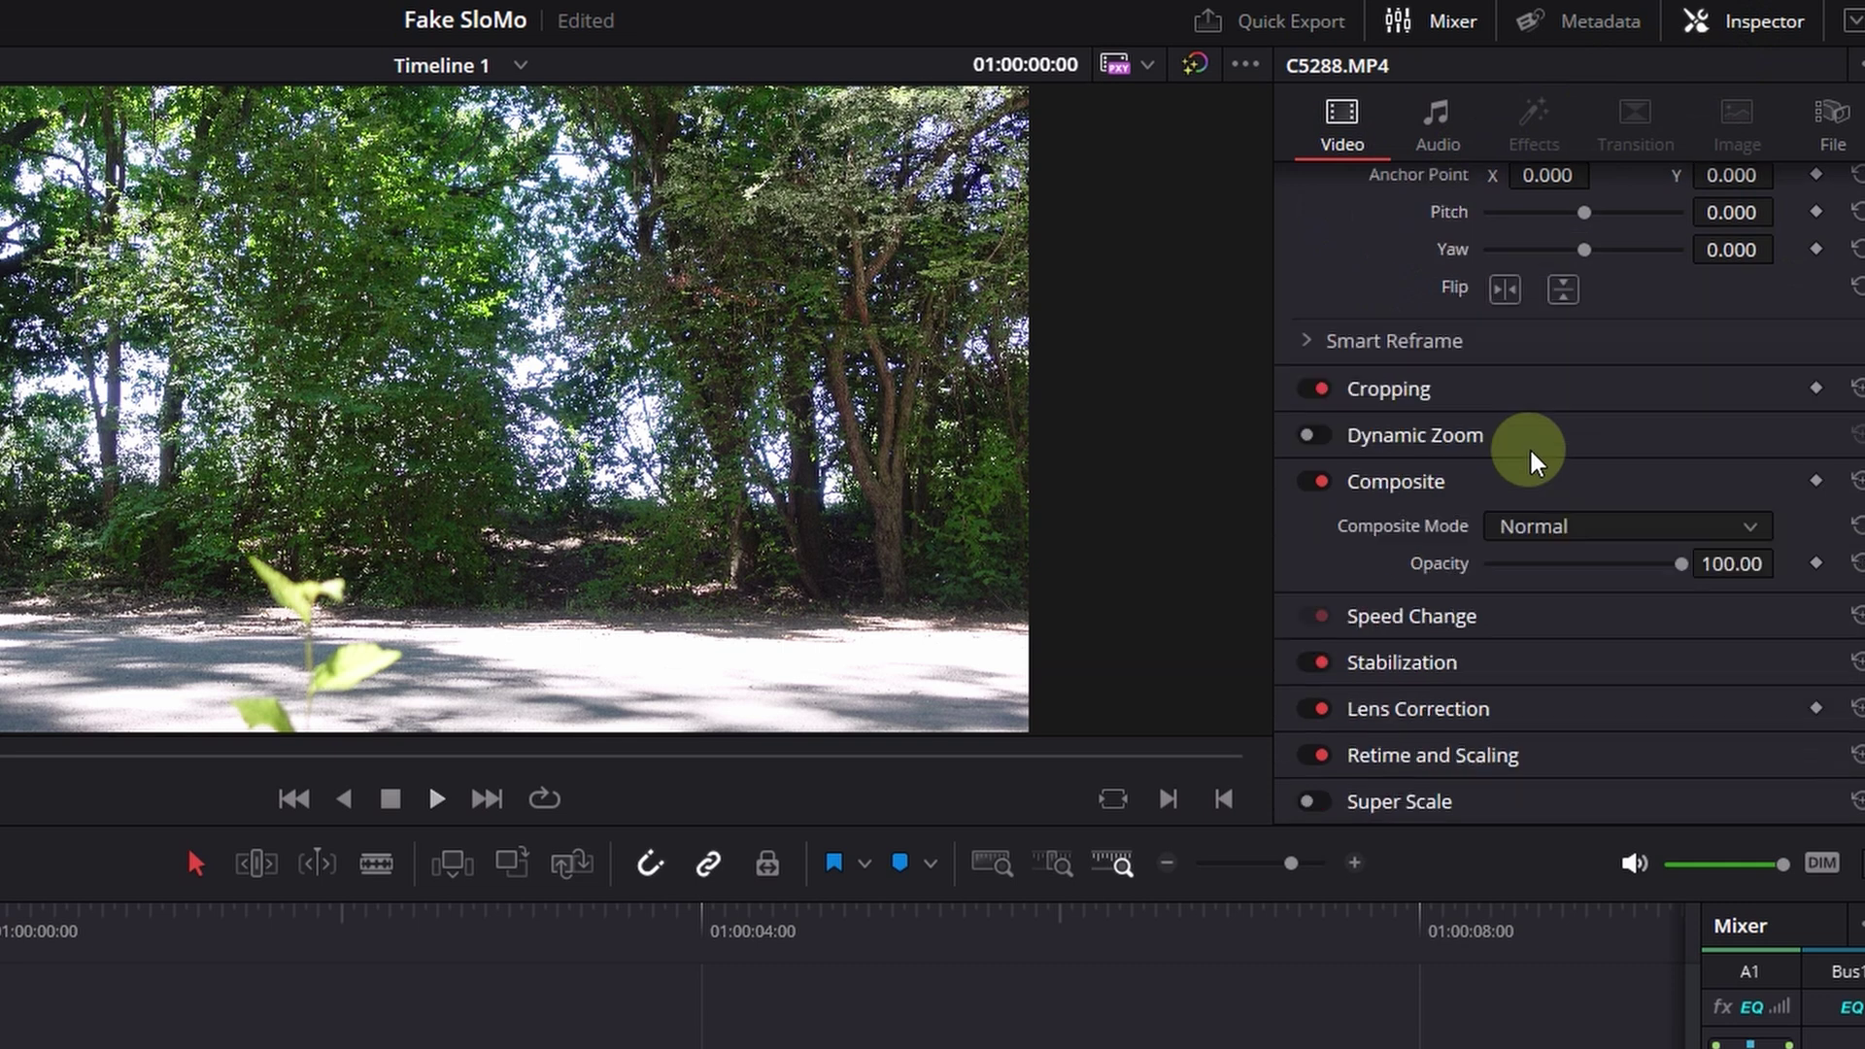
- Set Retime Process to Optical Flow, Motion Estimation to Speed Warp, and Resize Filter to Sharper
click(1404, 756)
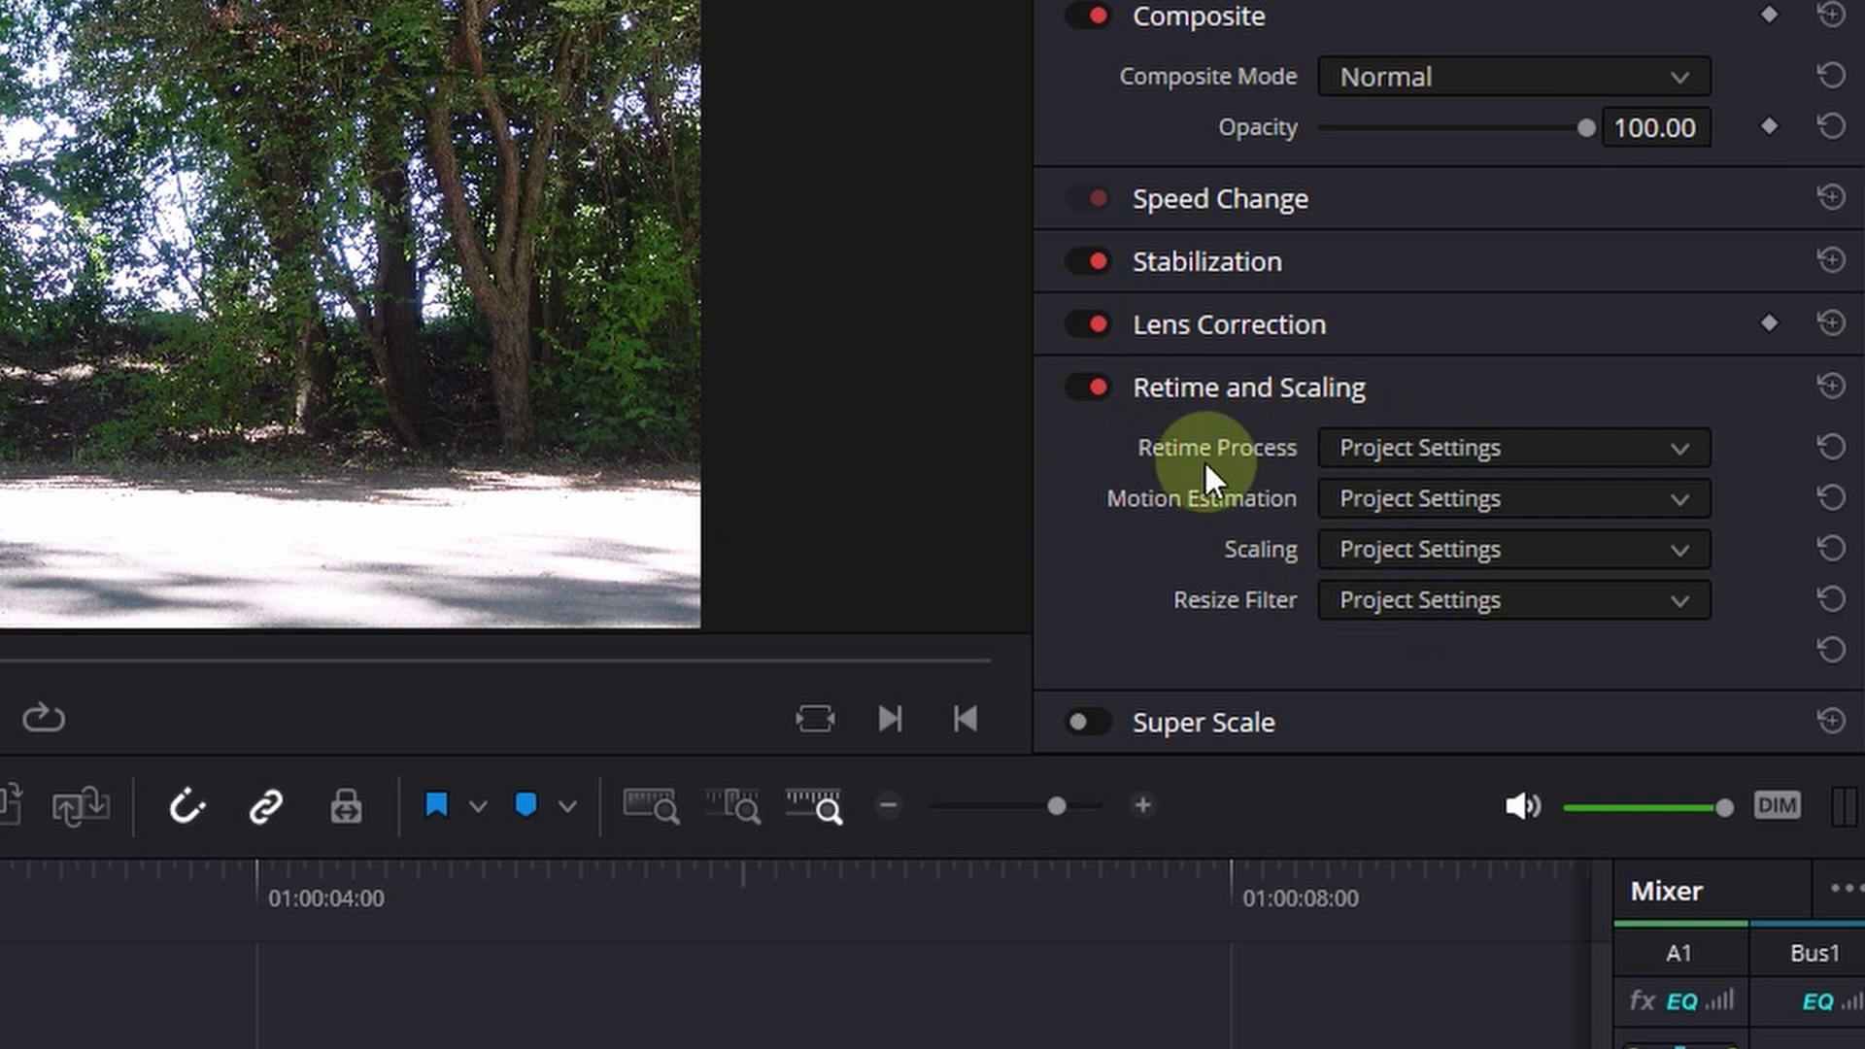
click(1493, 452)
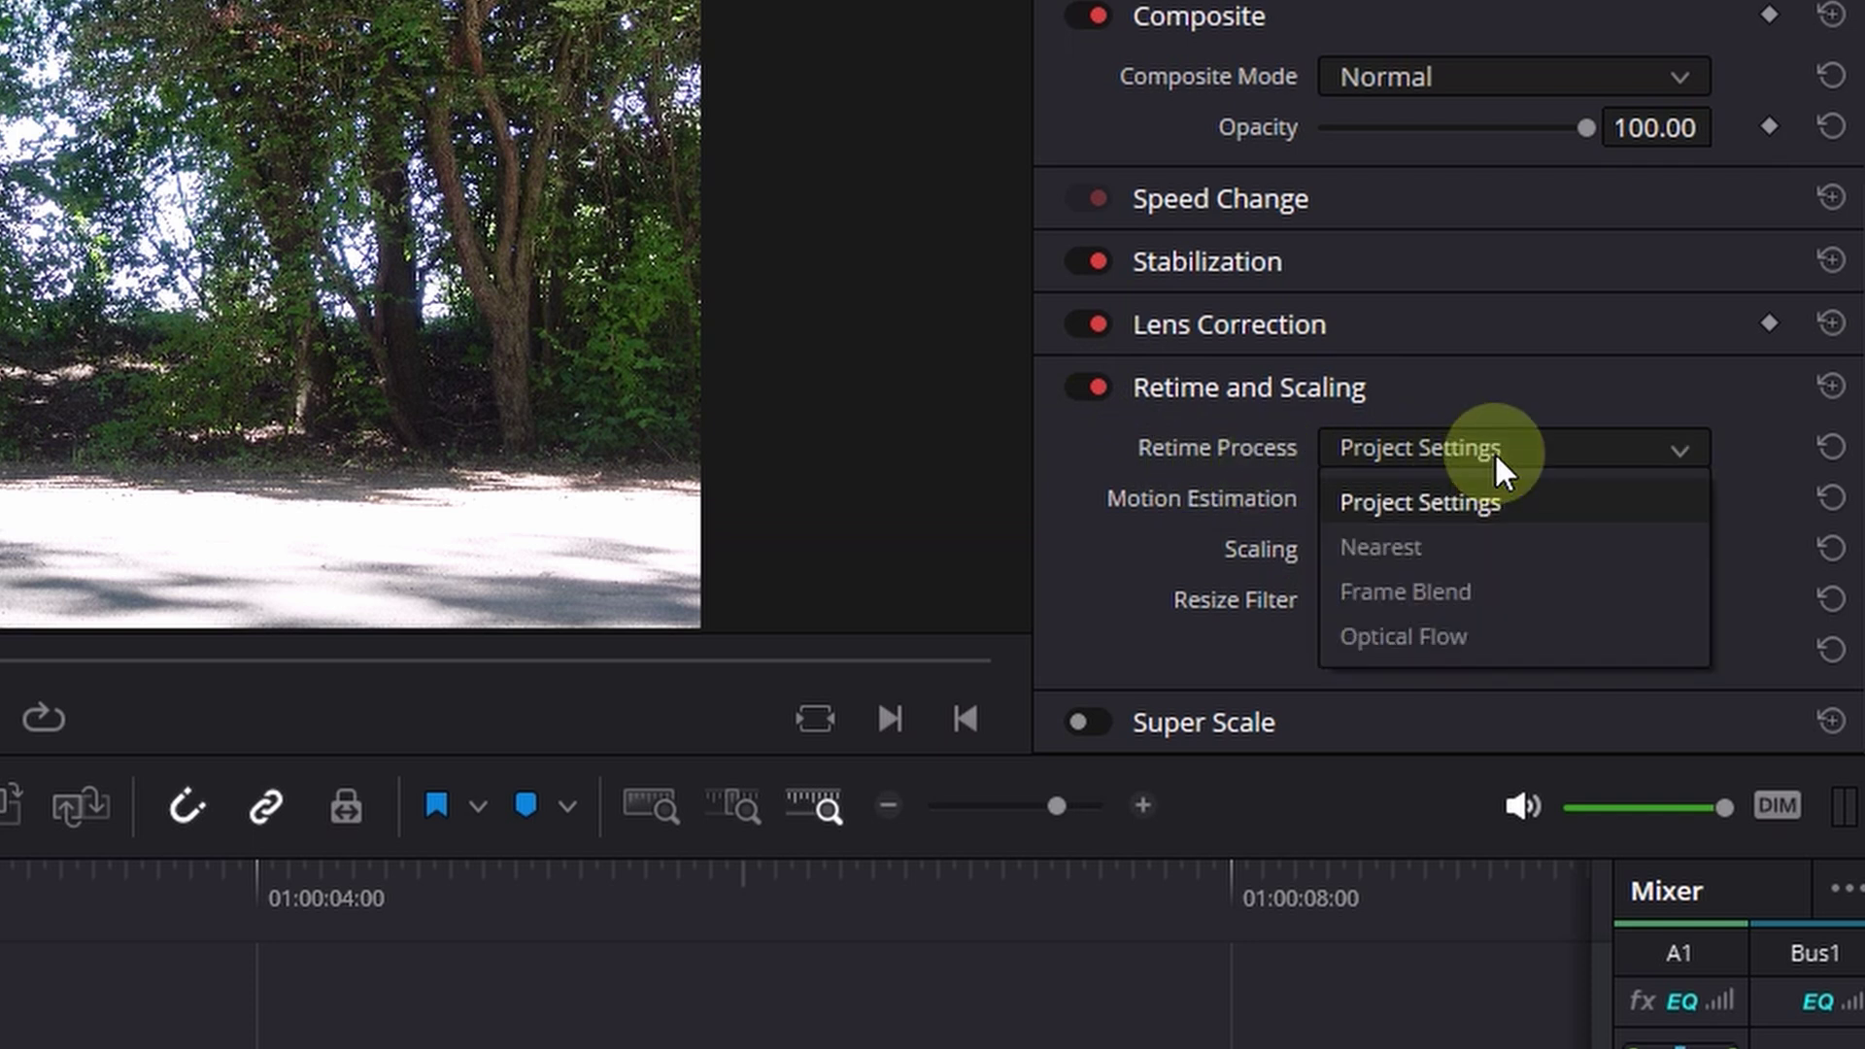
click(1459, 638)
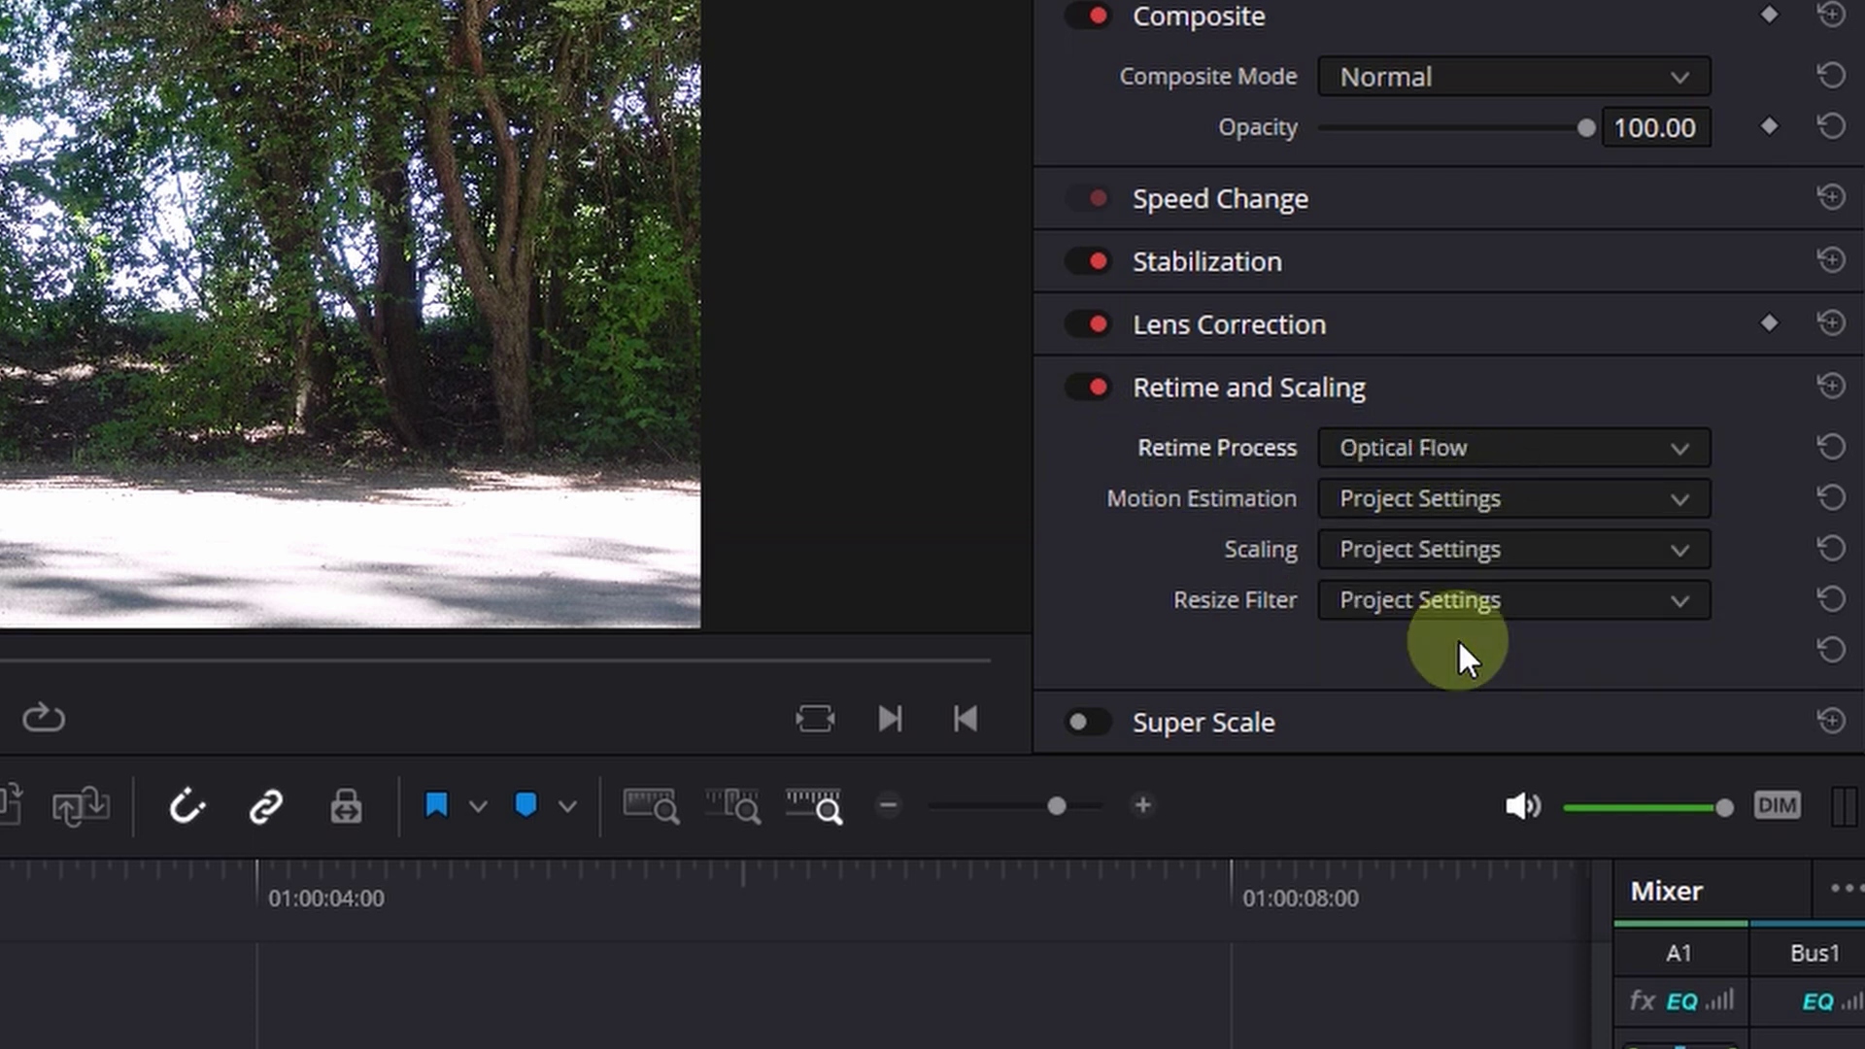
click(1409, 495)
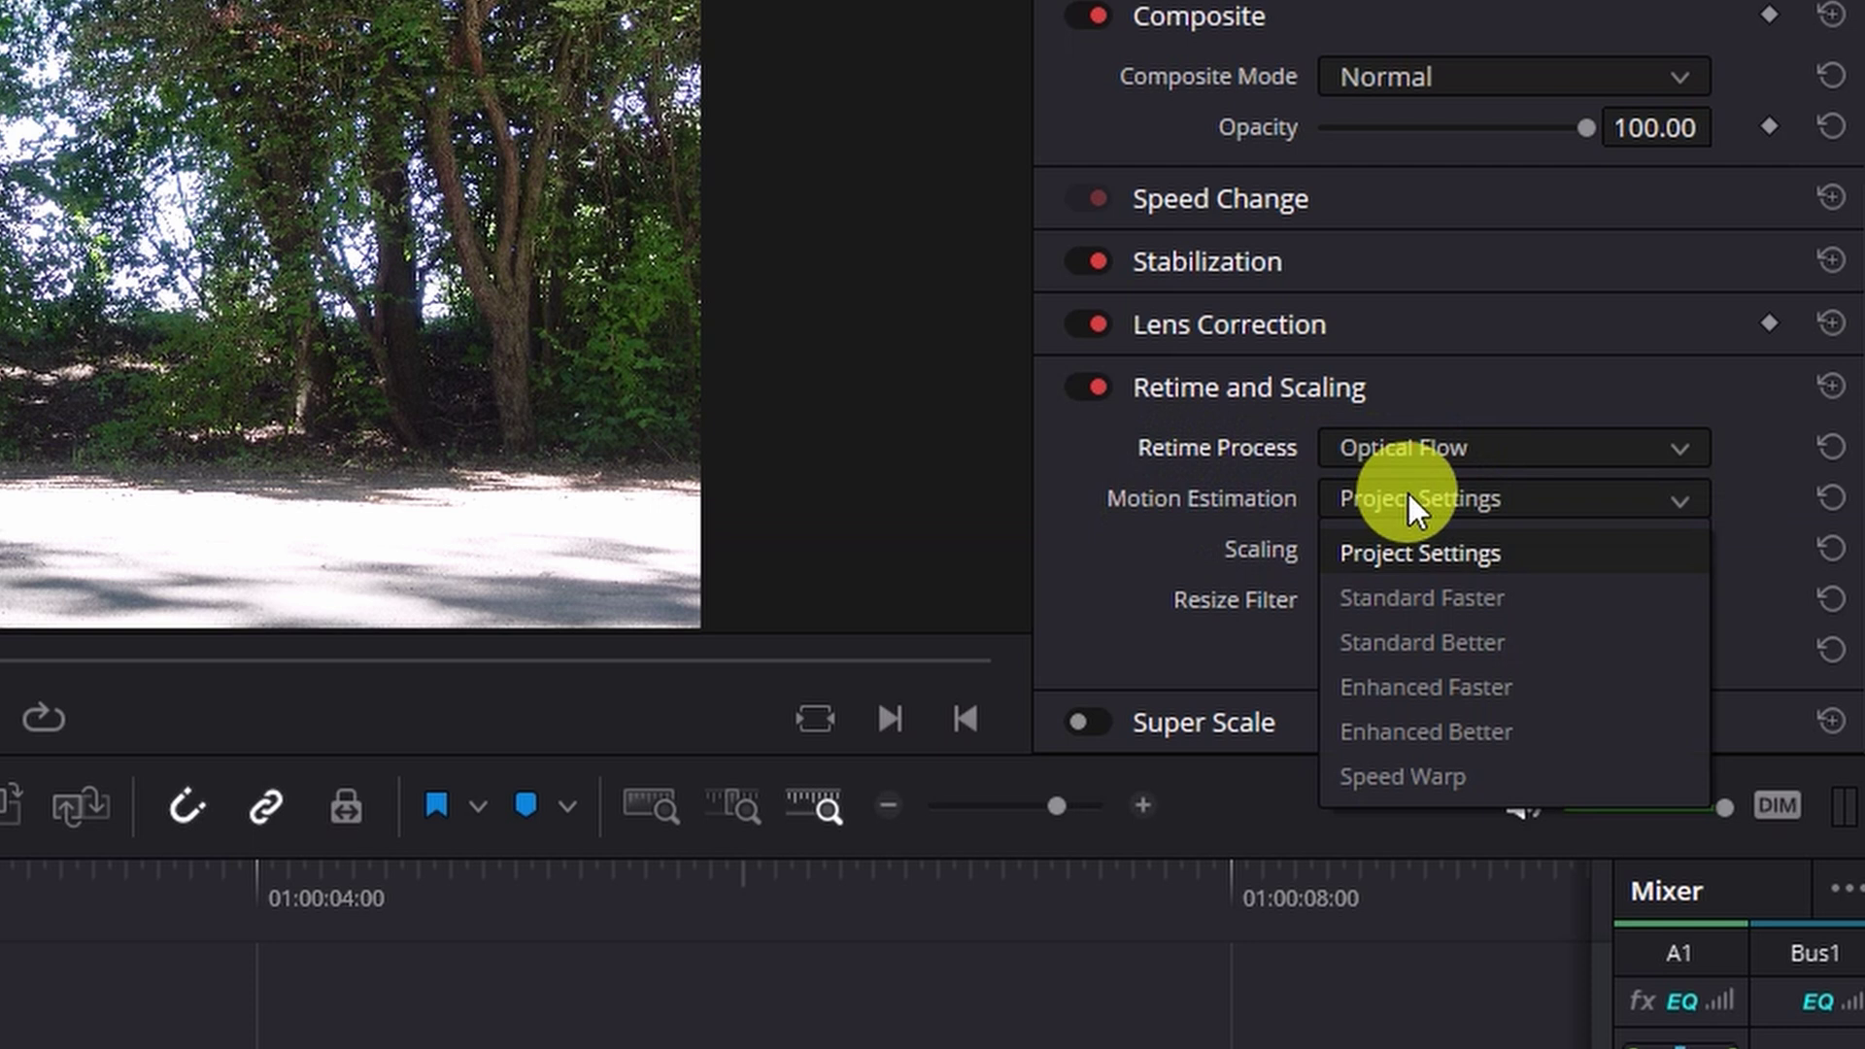
click(1441, 777)
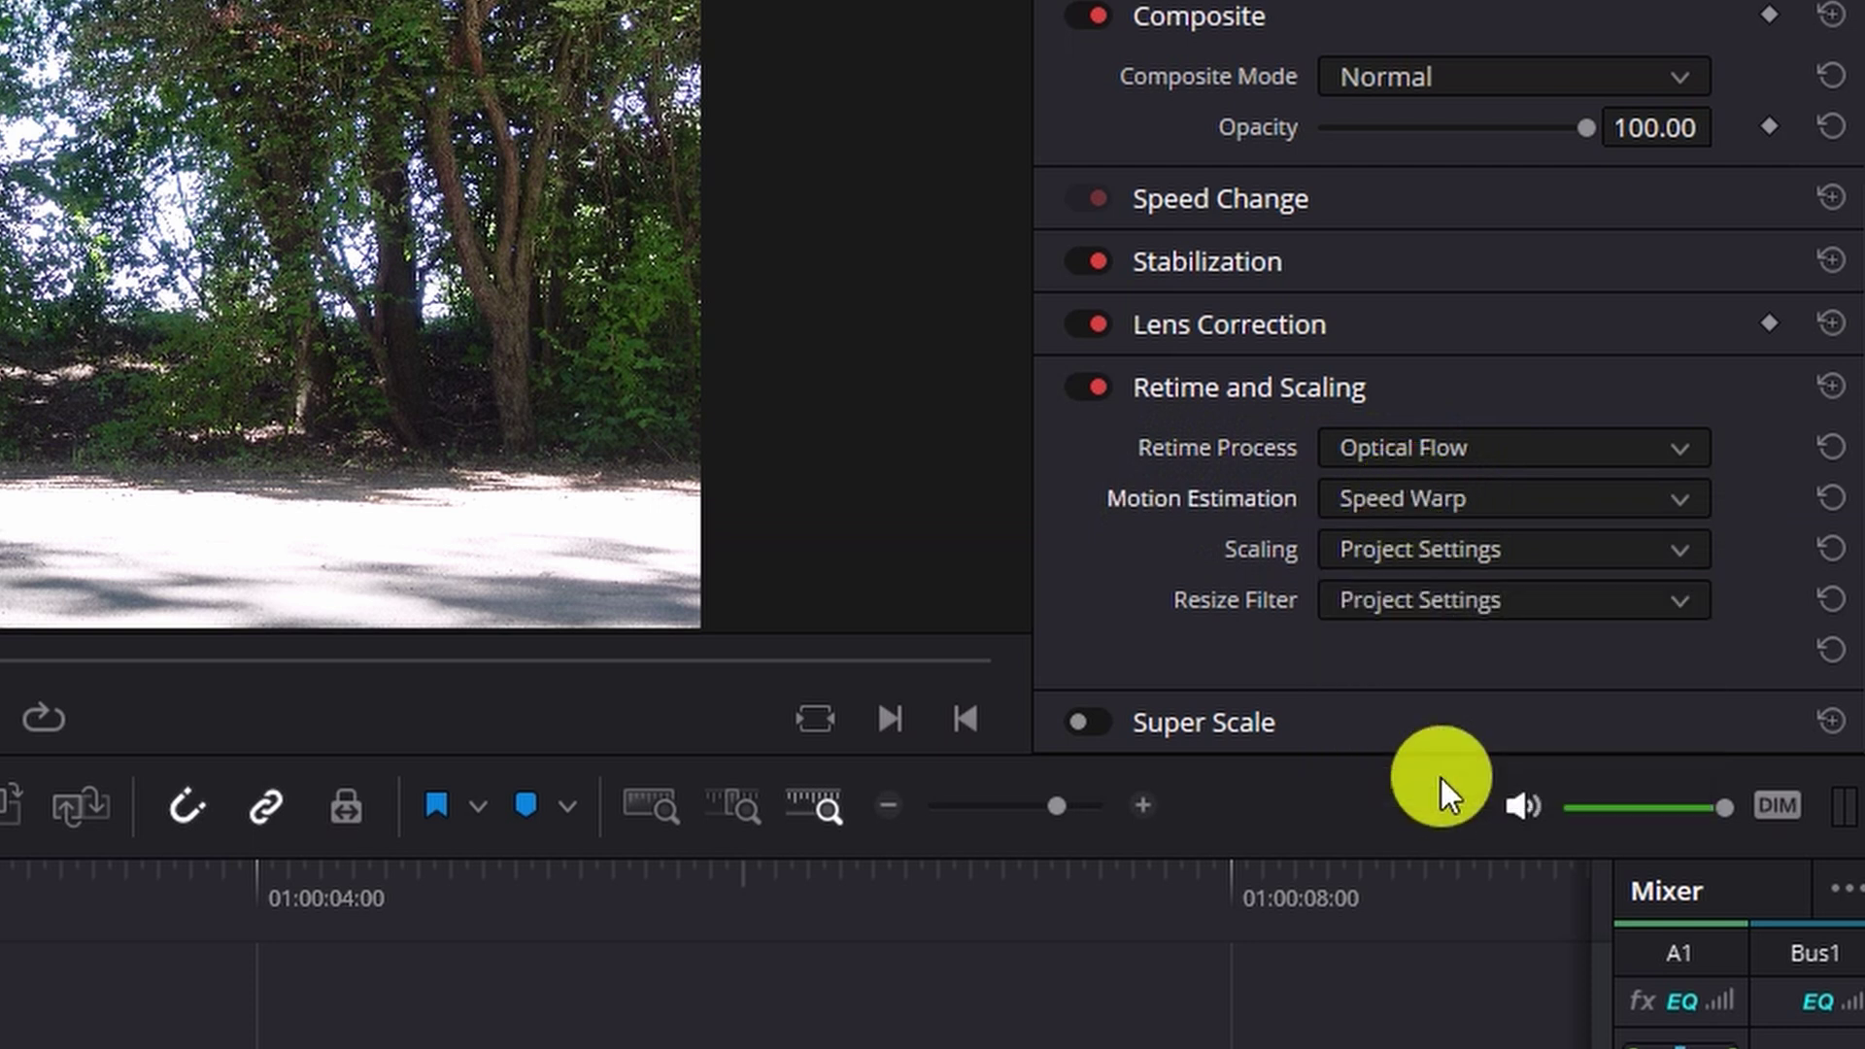
click(1418, 546)
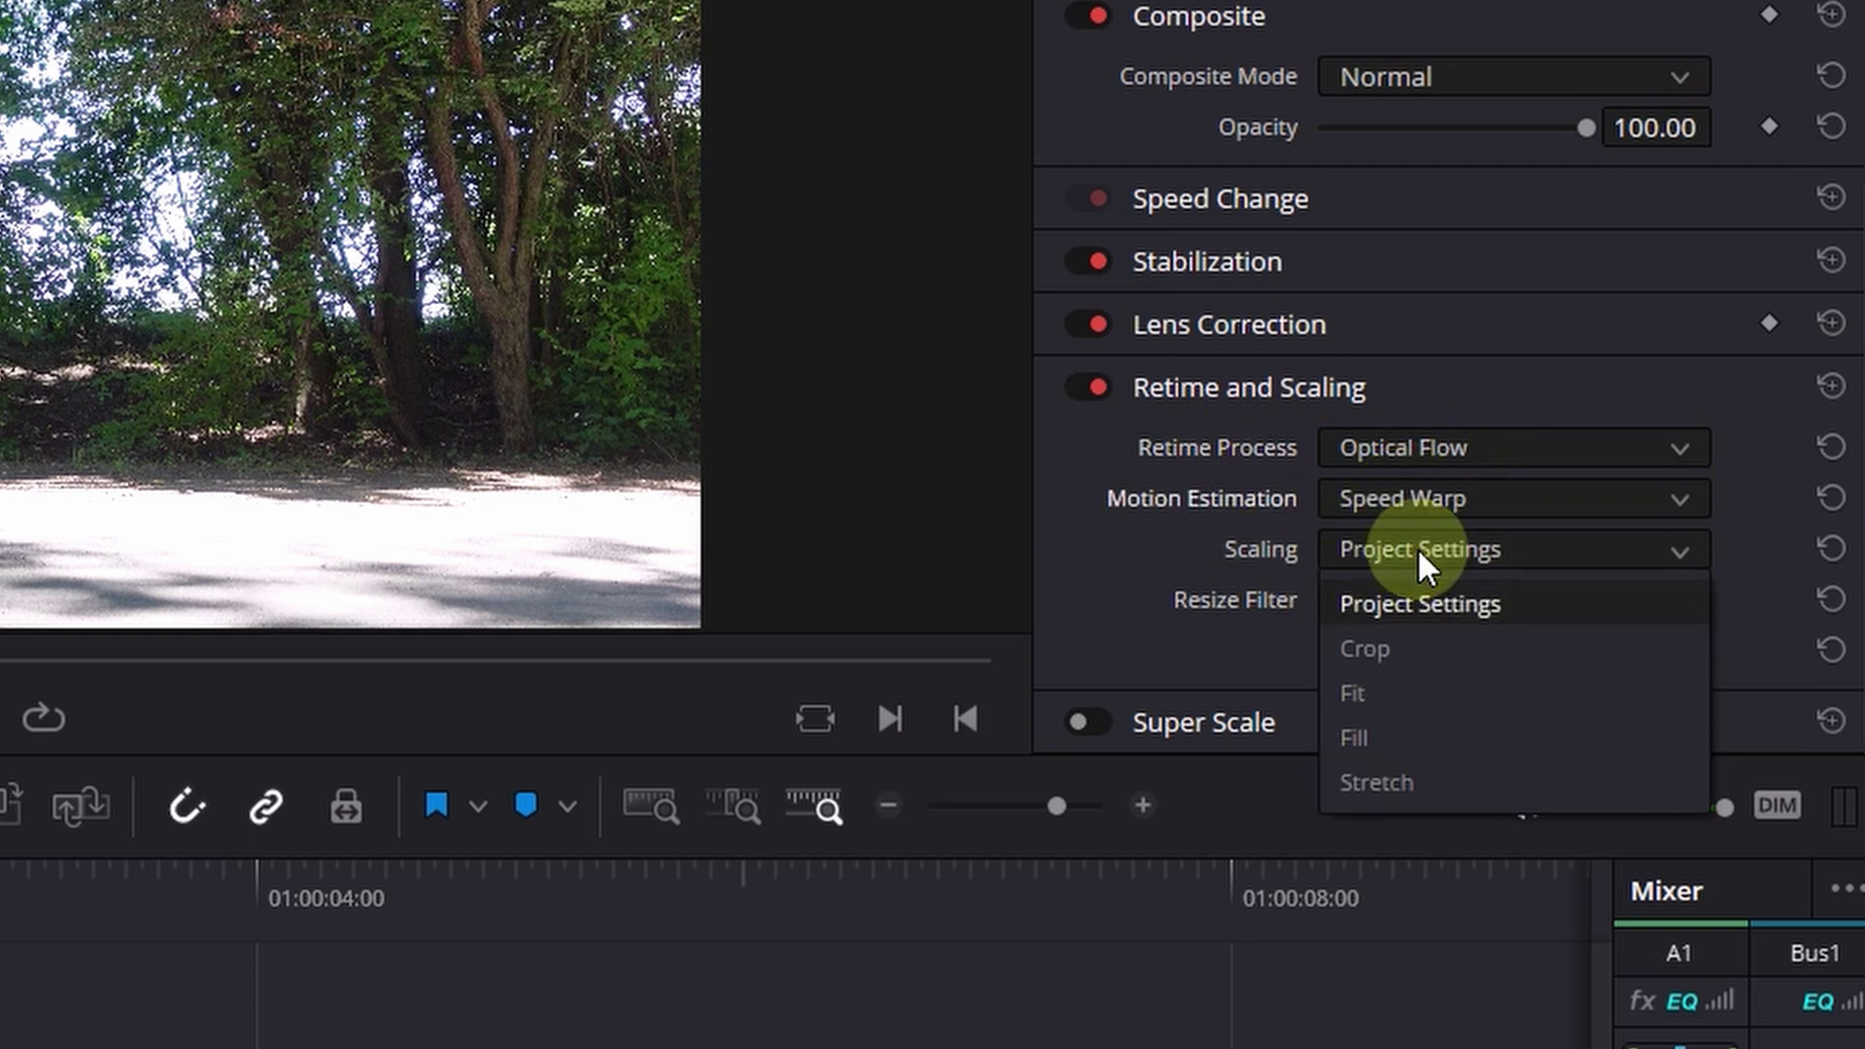
click(1419, 606)
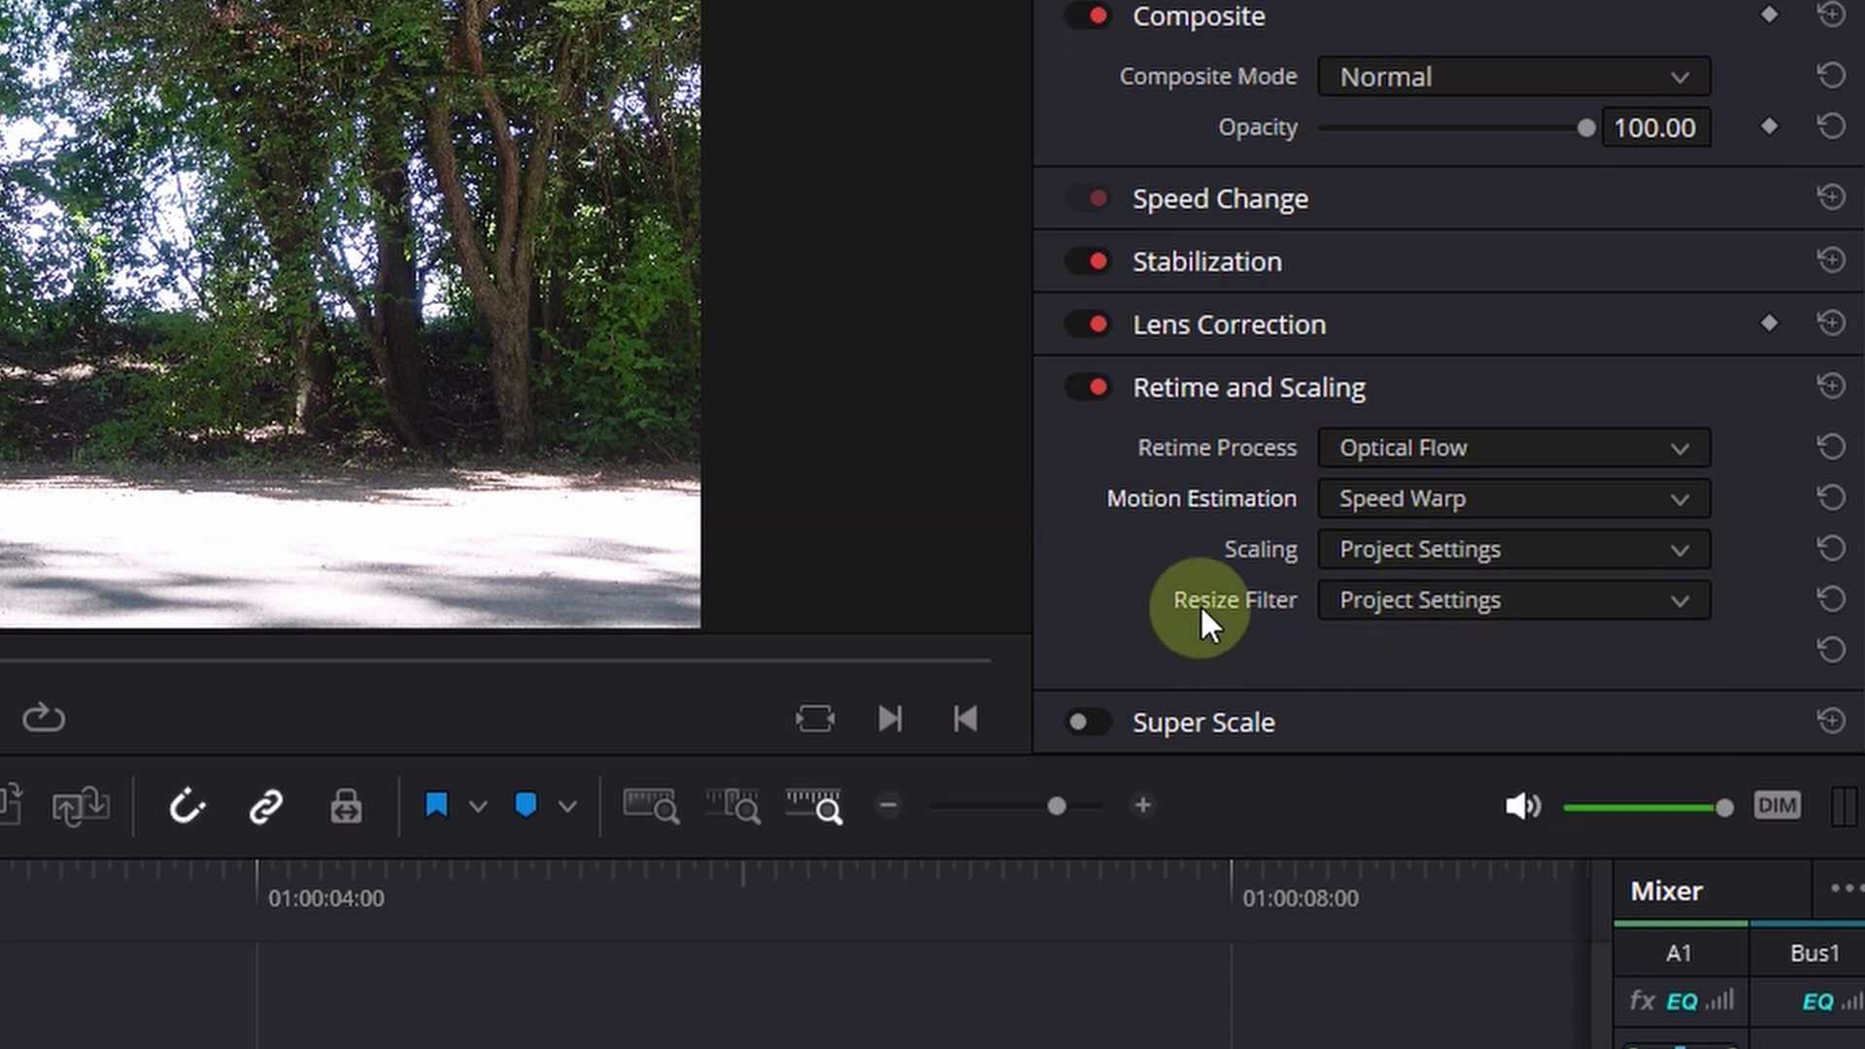
click(1419, 604)
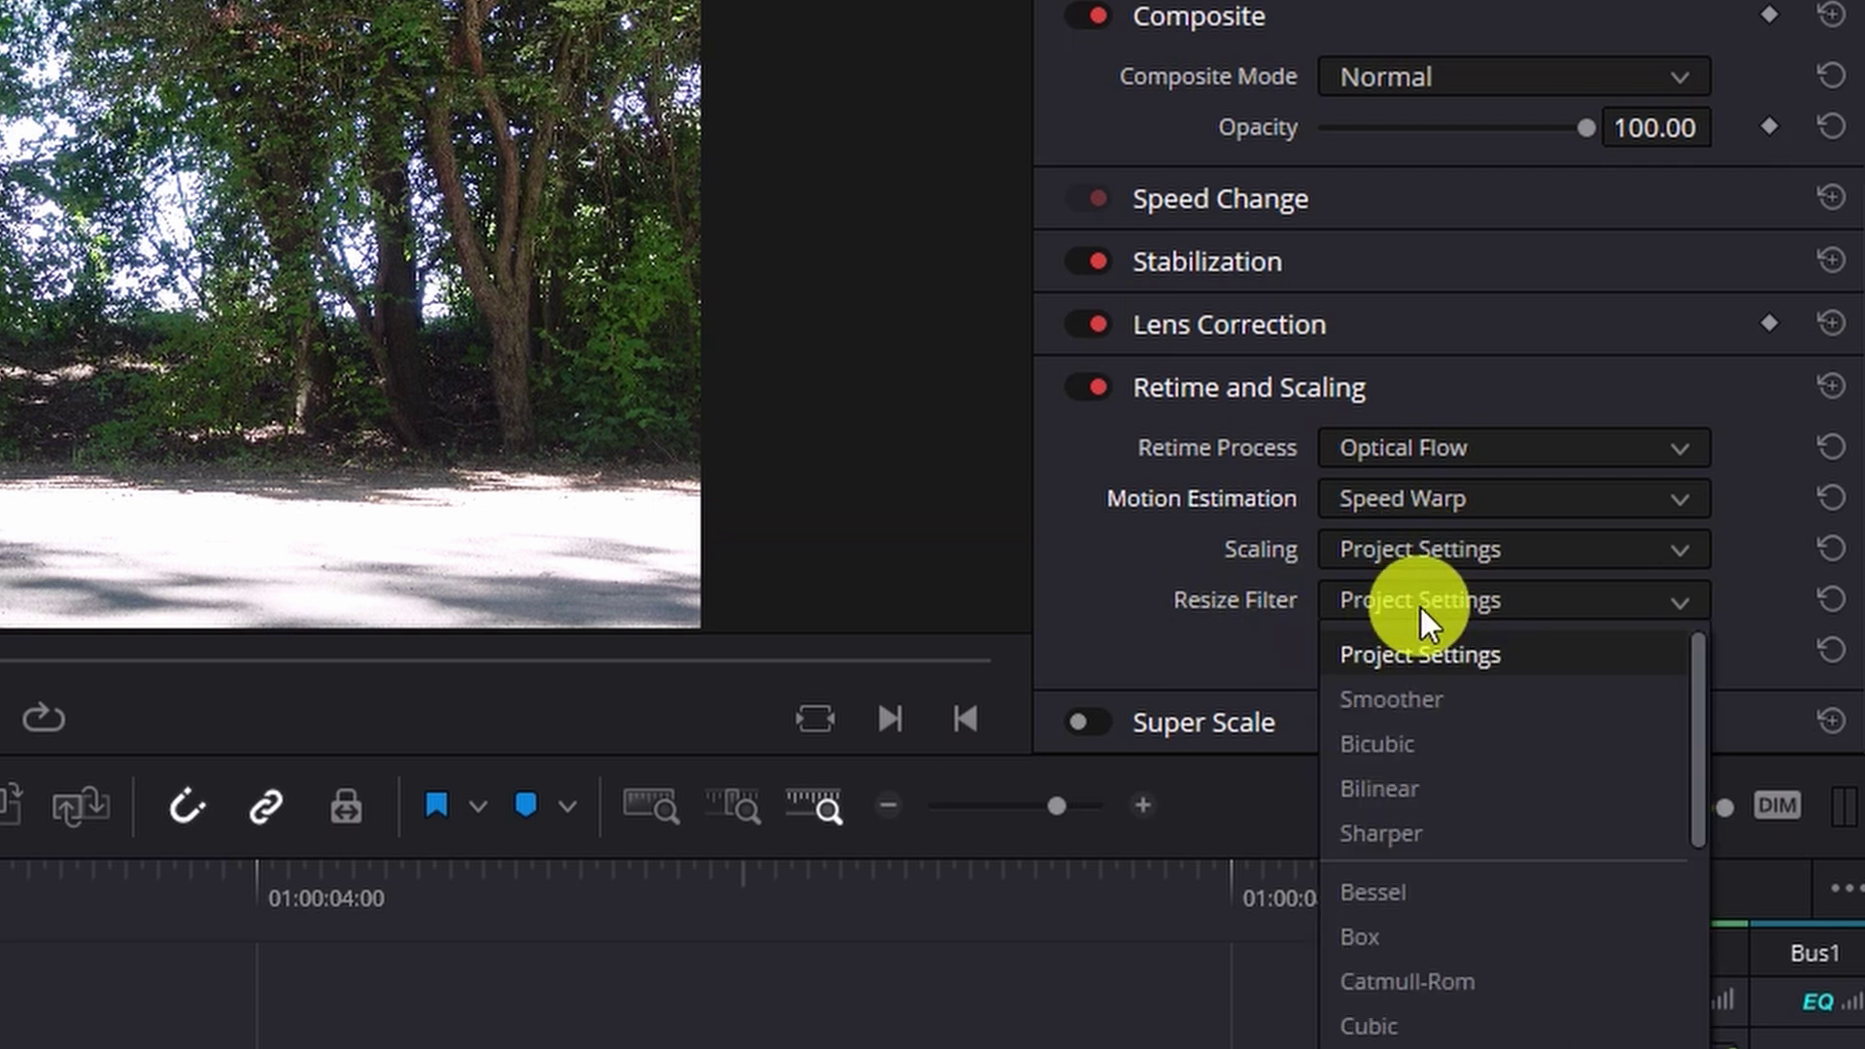
click(1441, 832)
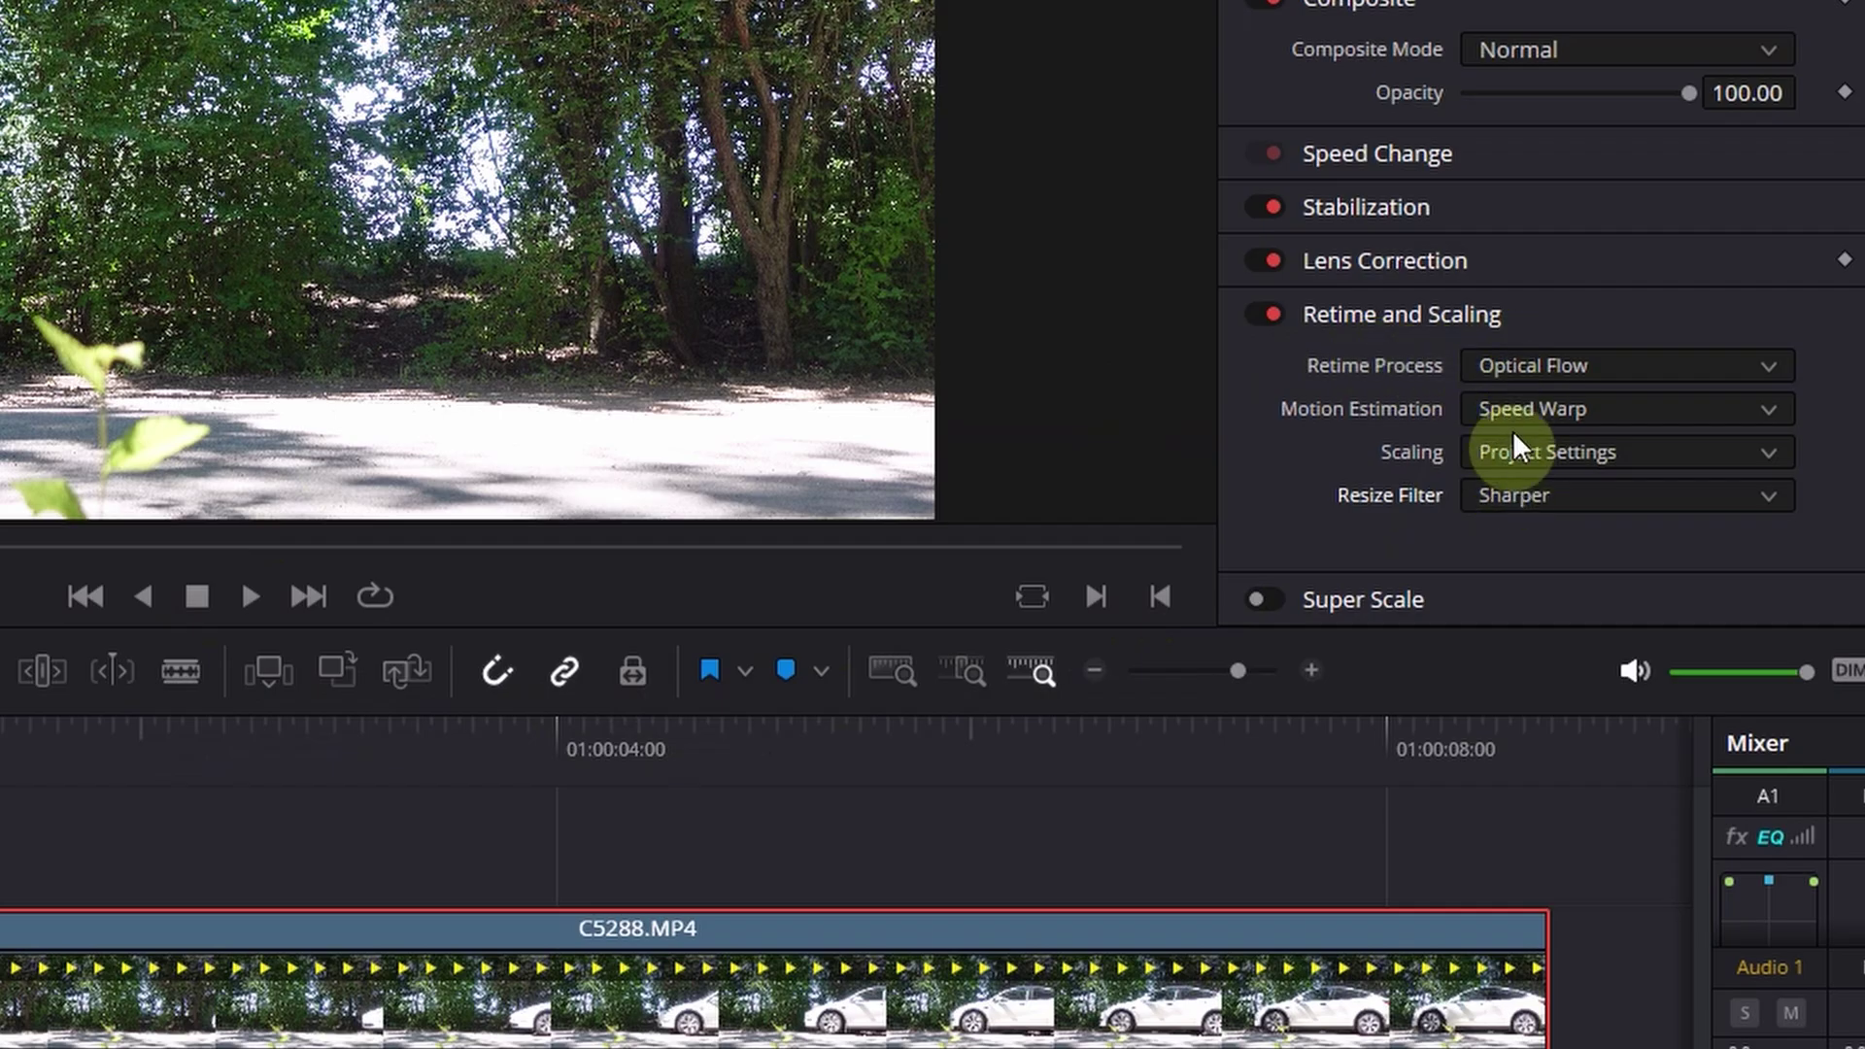
- Re-enable the Retime and Scaling settings, save the project with Ctrl+S, and open Deliver
click(1266, 313)
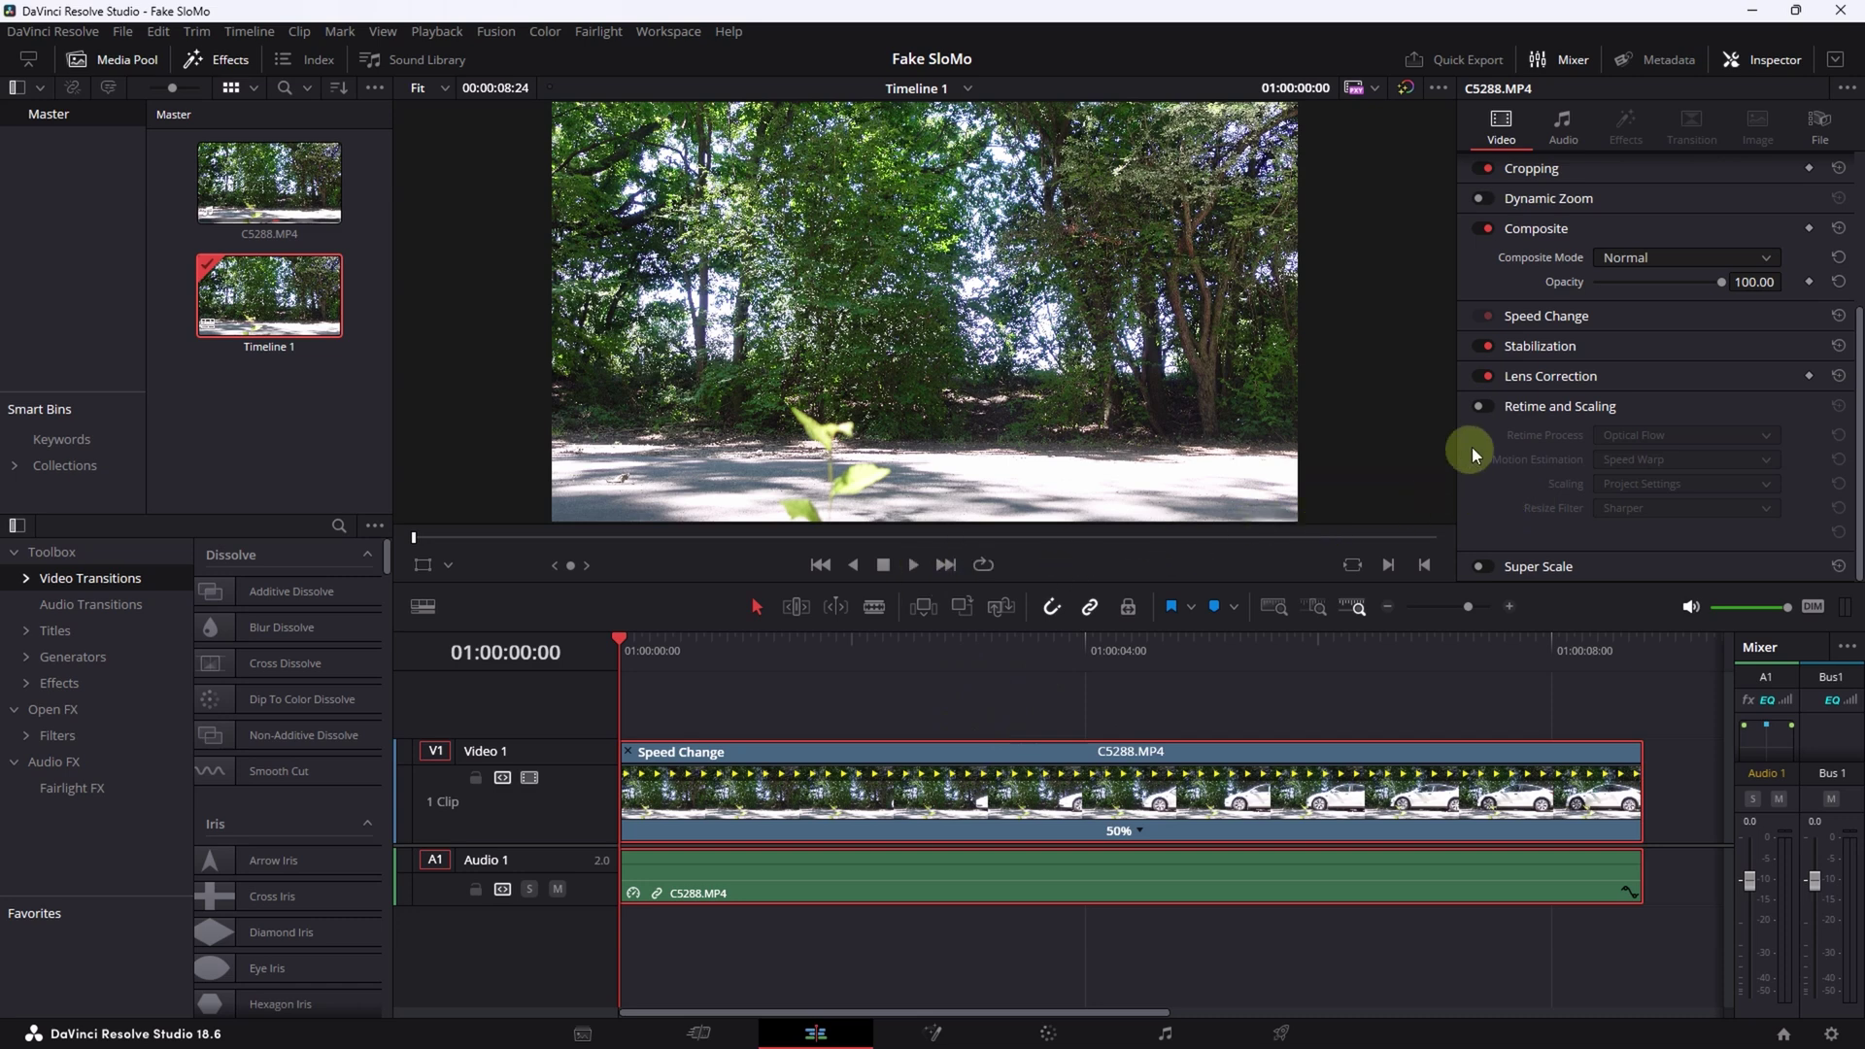
click(1484, 408)
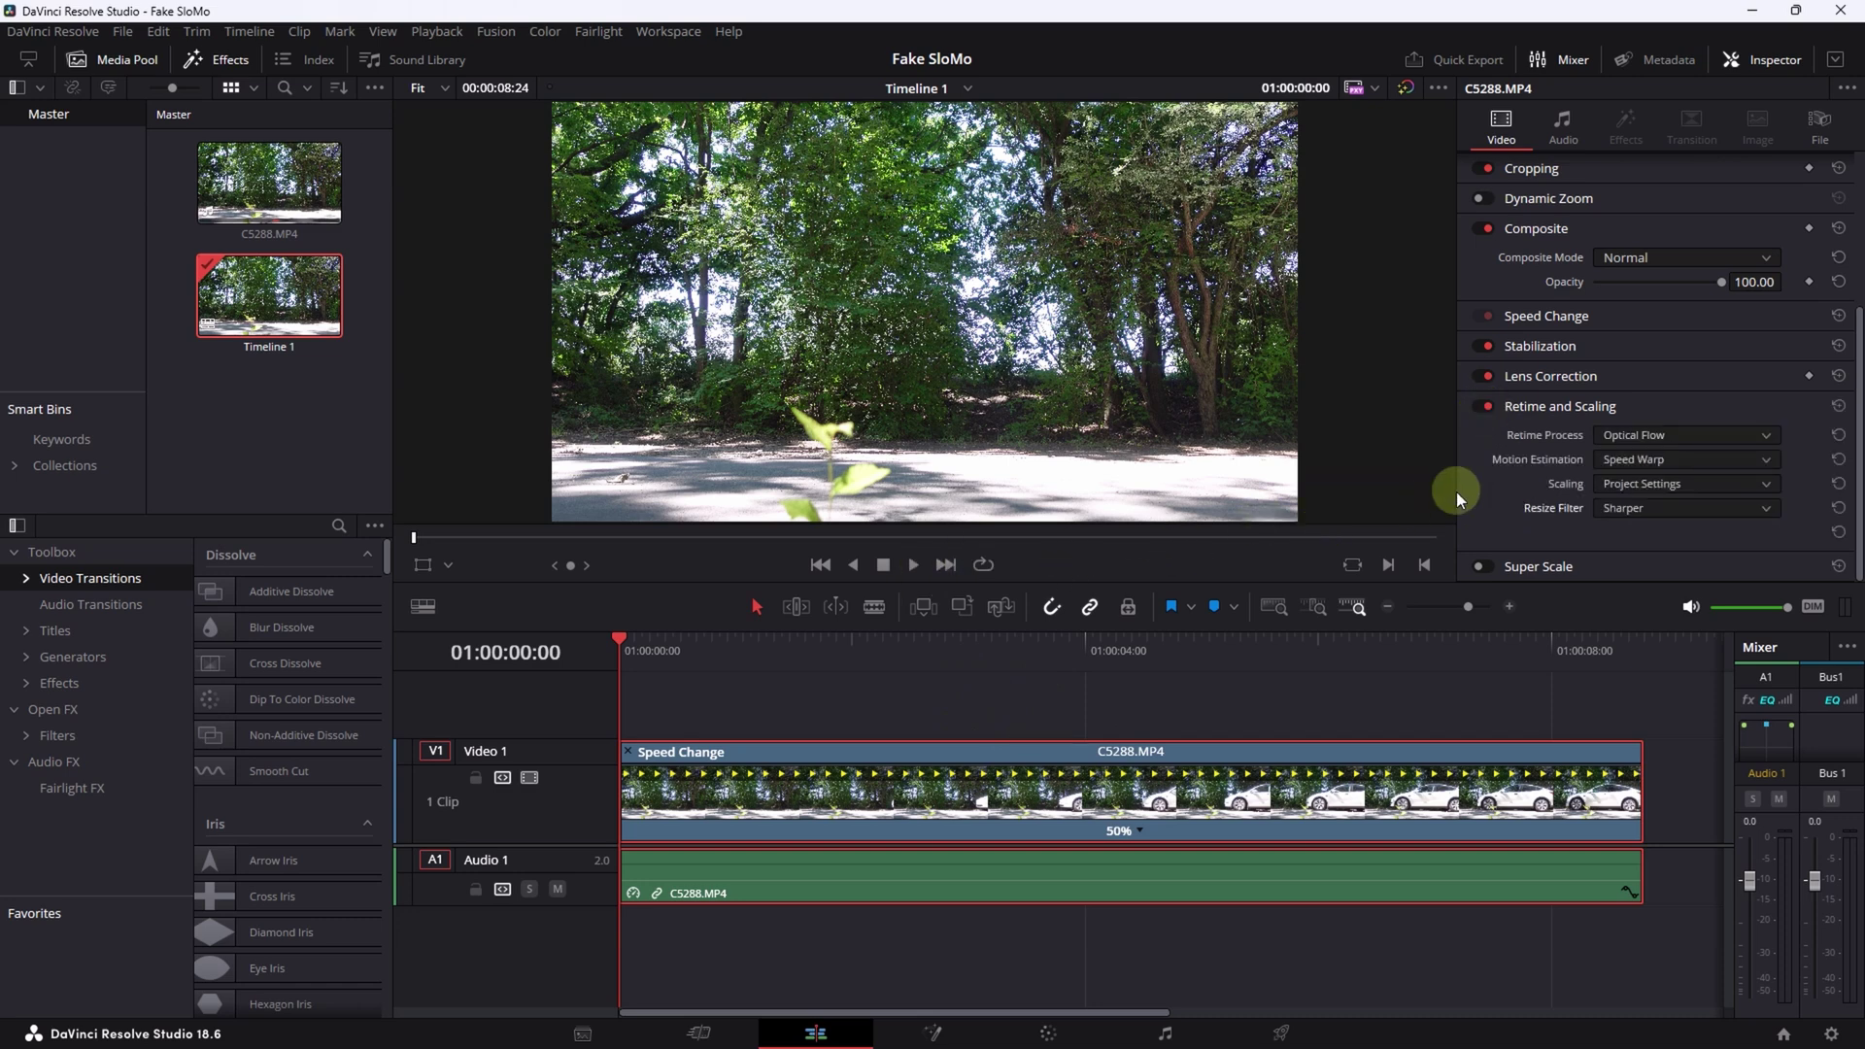
key(ctrl+s)
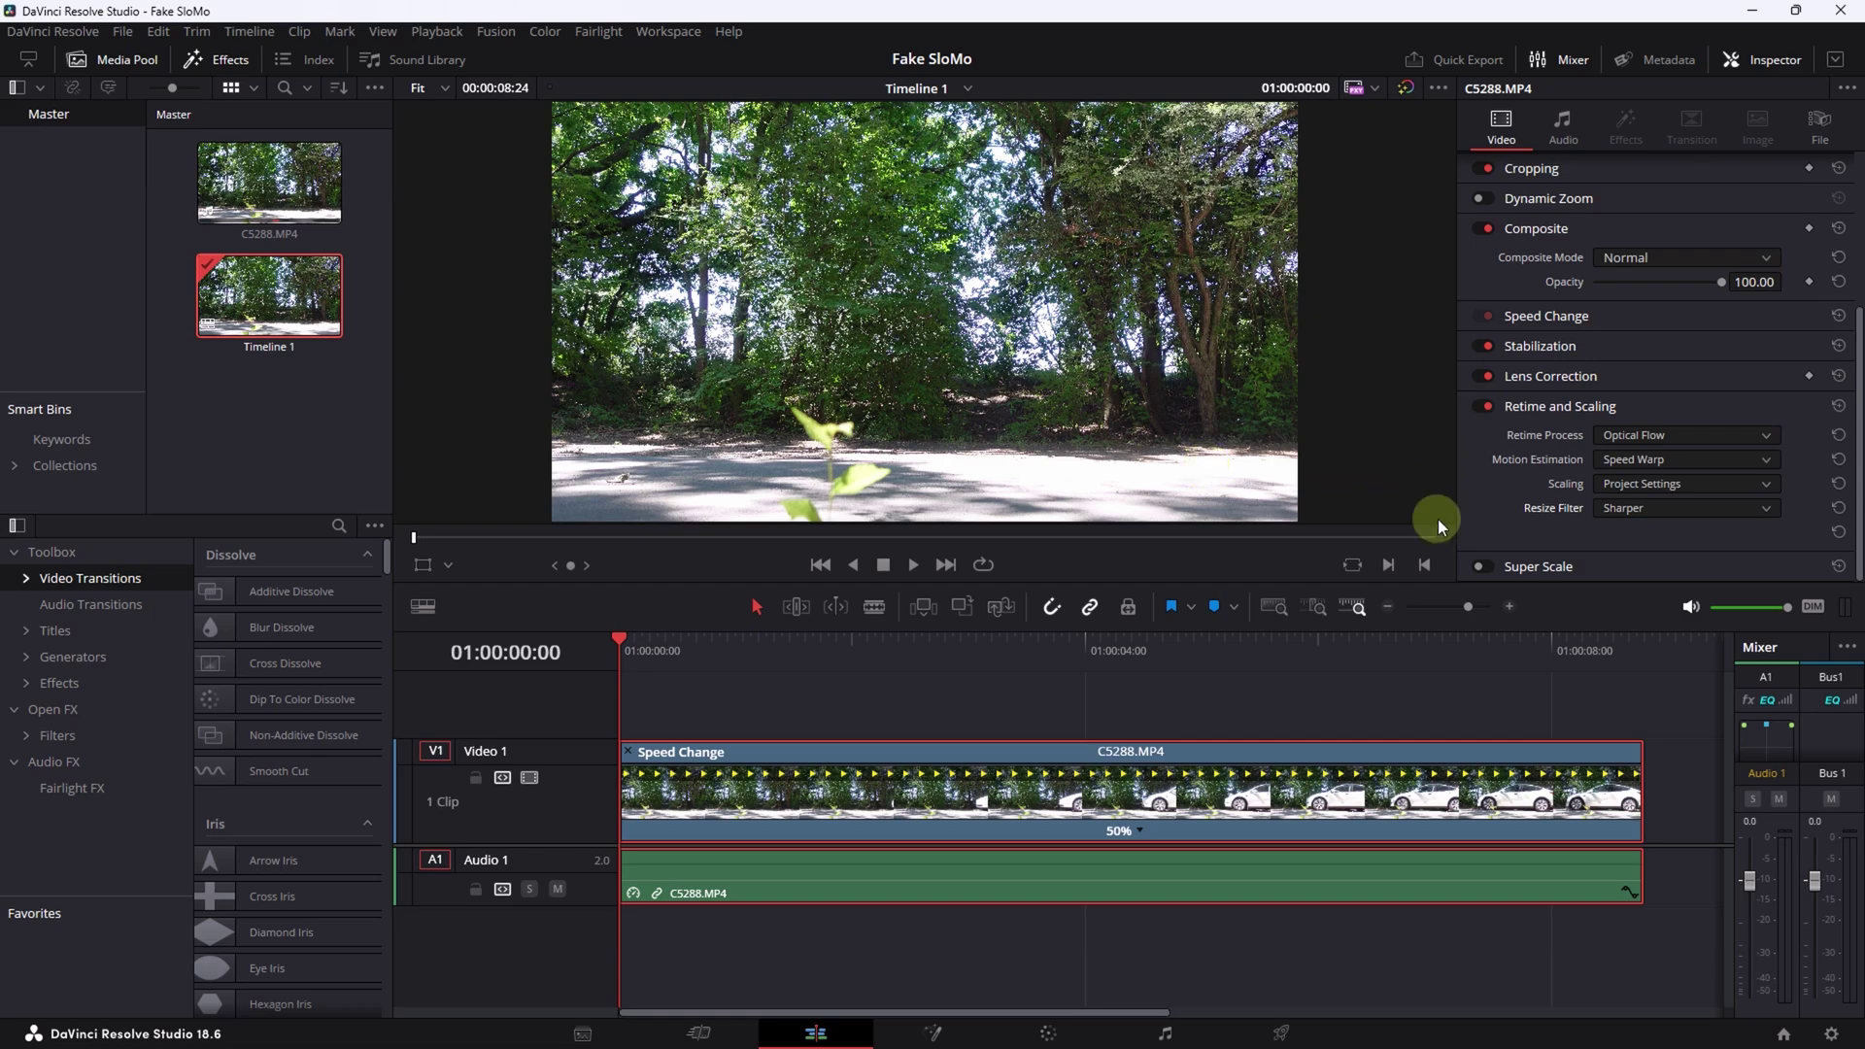
click(1307, 1021)
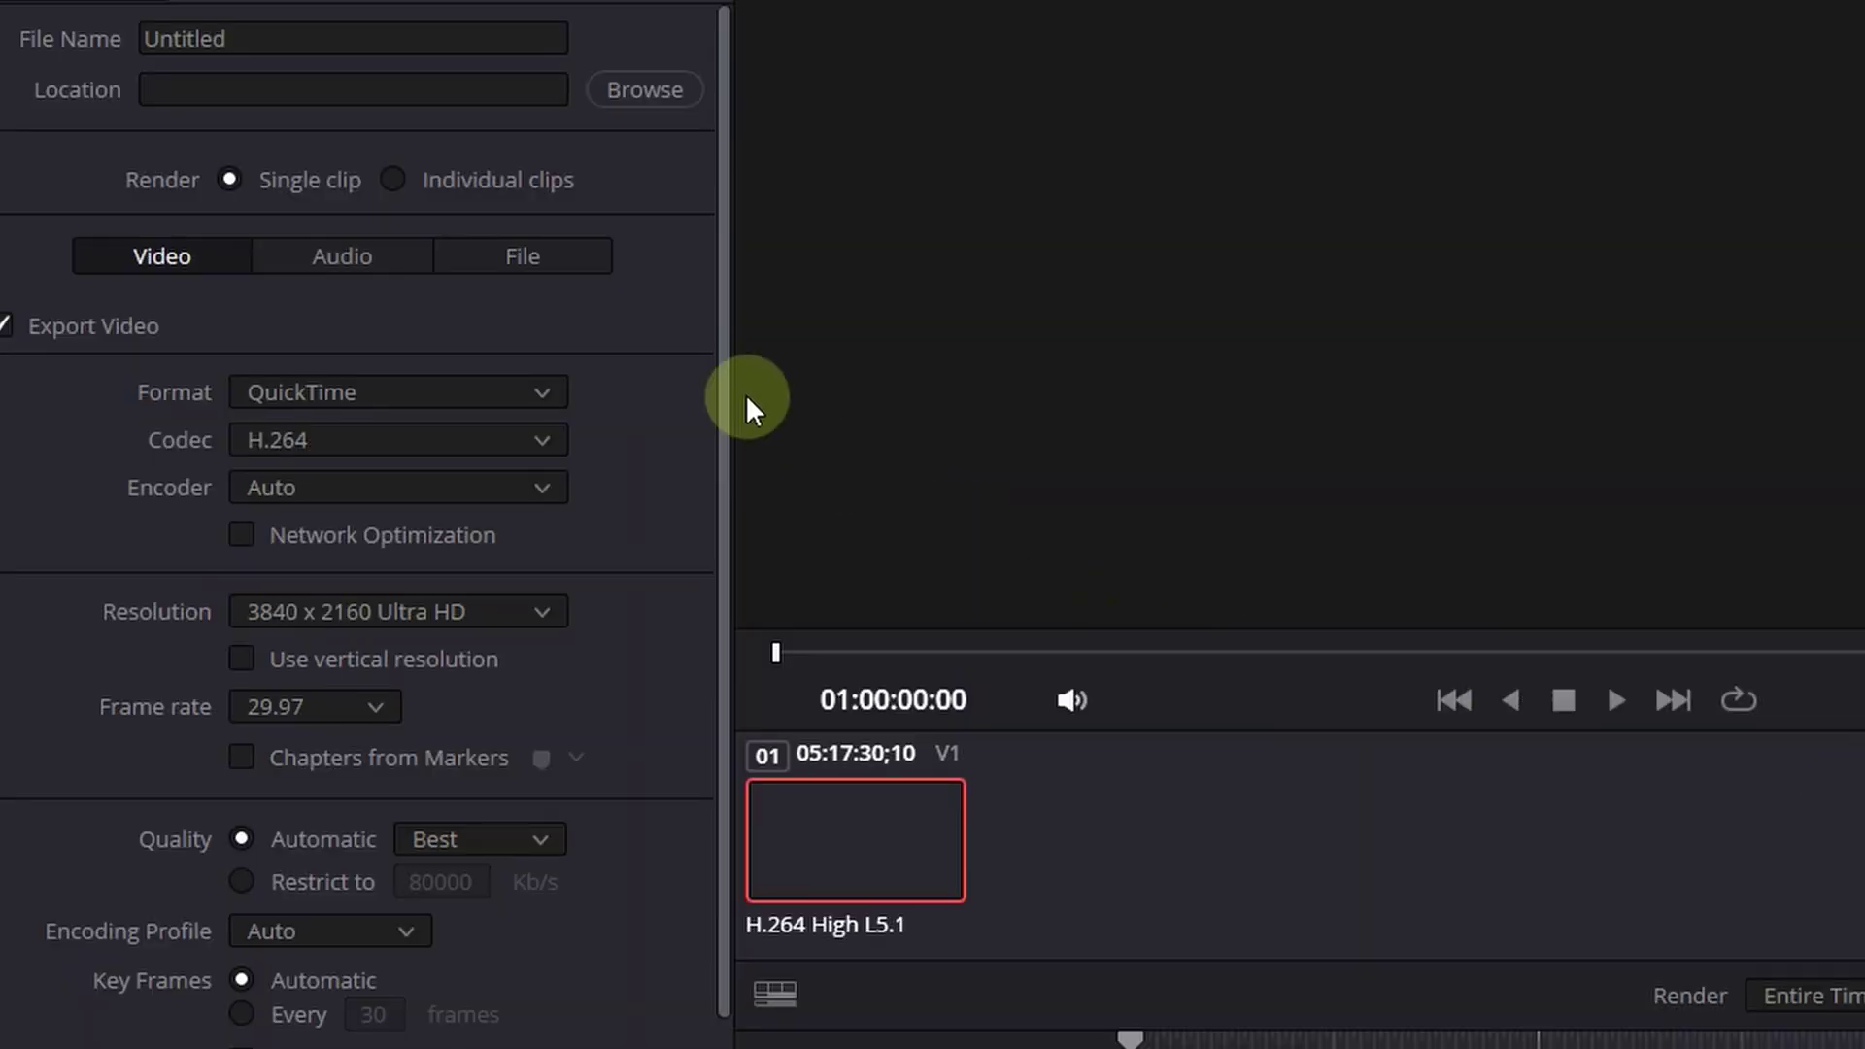
- Name the render 'Fake SloMo', set the format to MP4, and restrict bitrate to 50000 Kb/s
click(194, 39)
text(Fake SloMo)
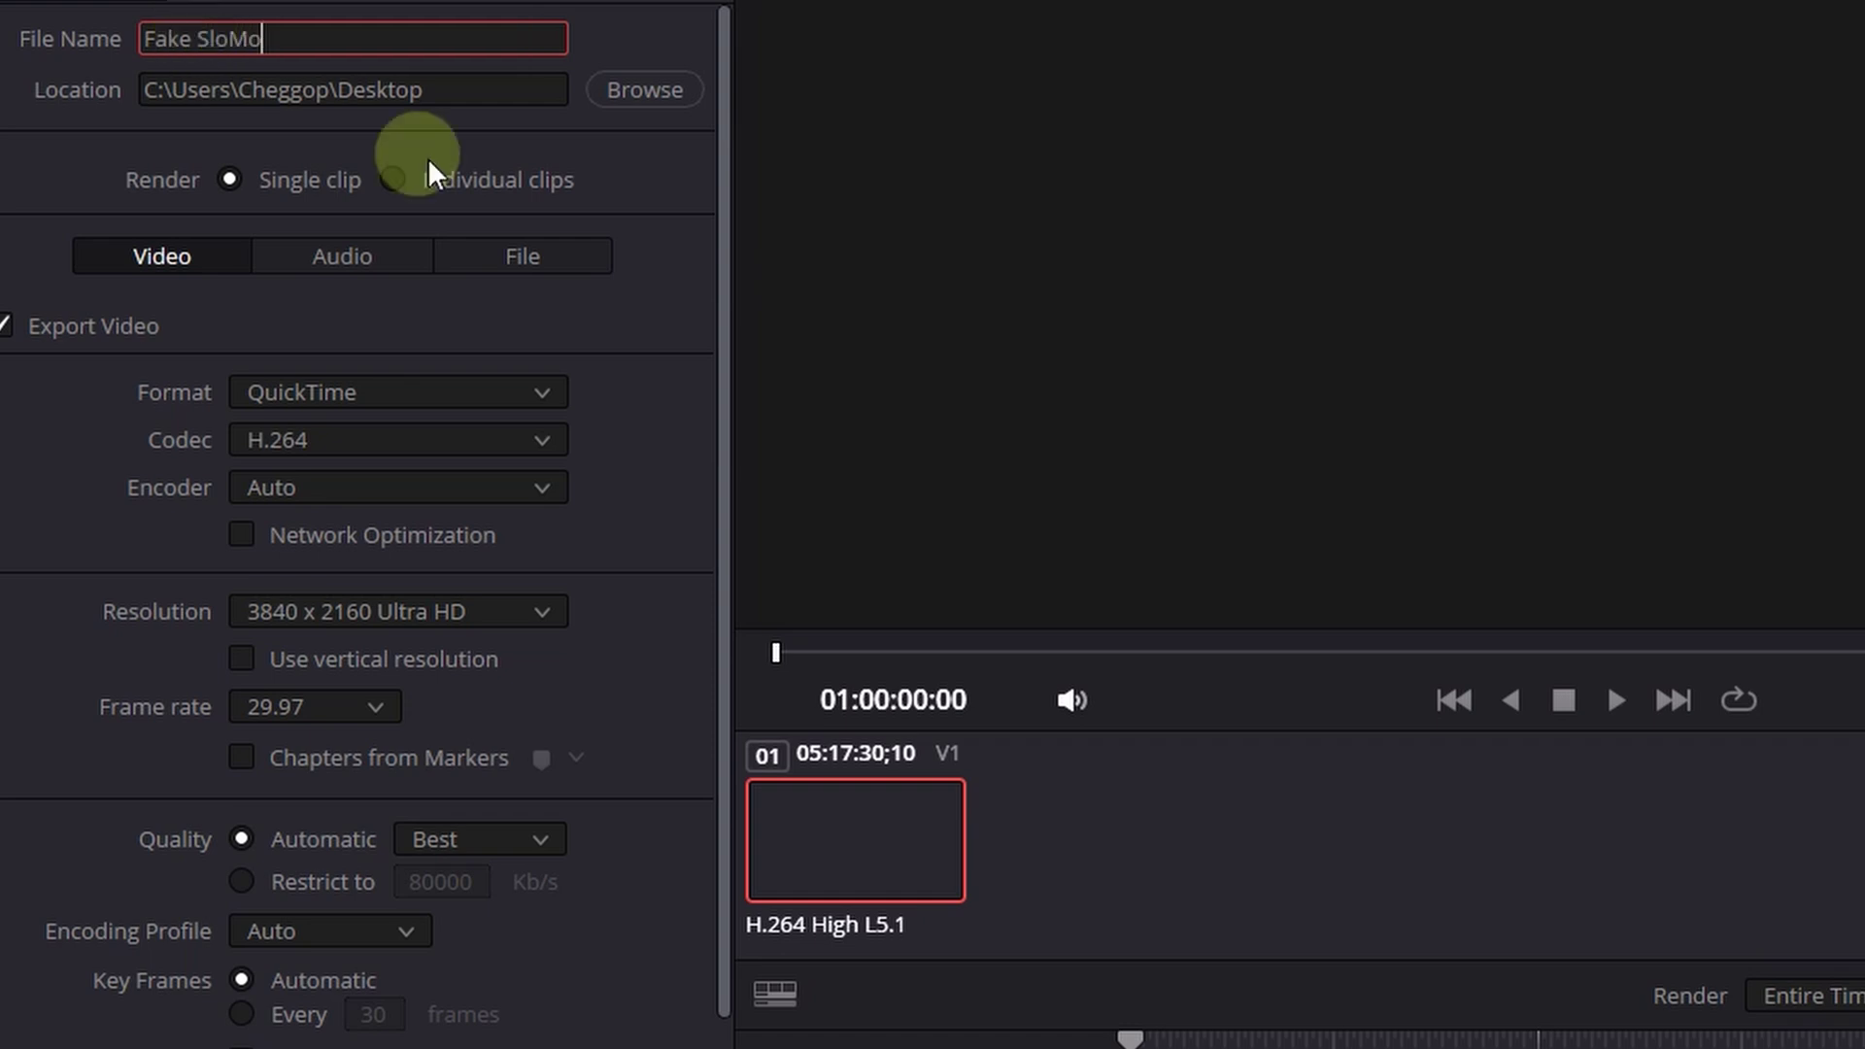
click(462, 383)
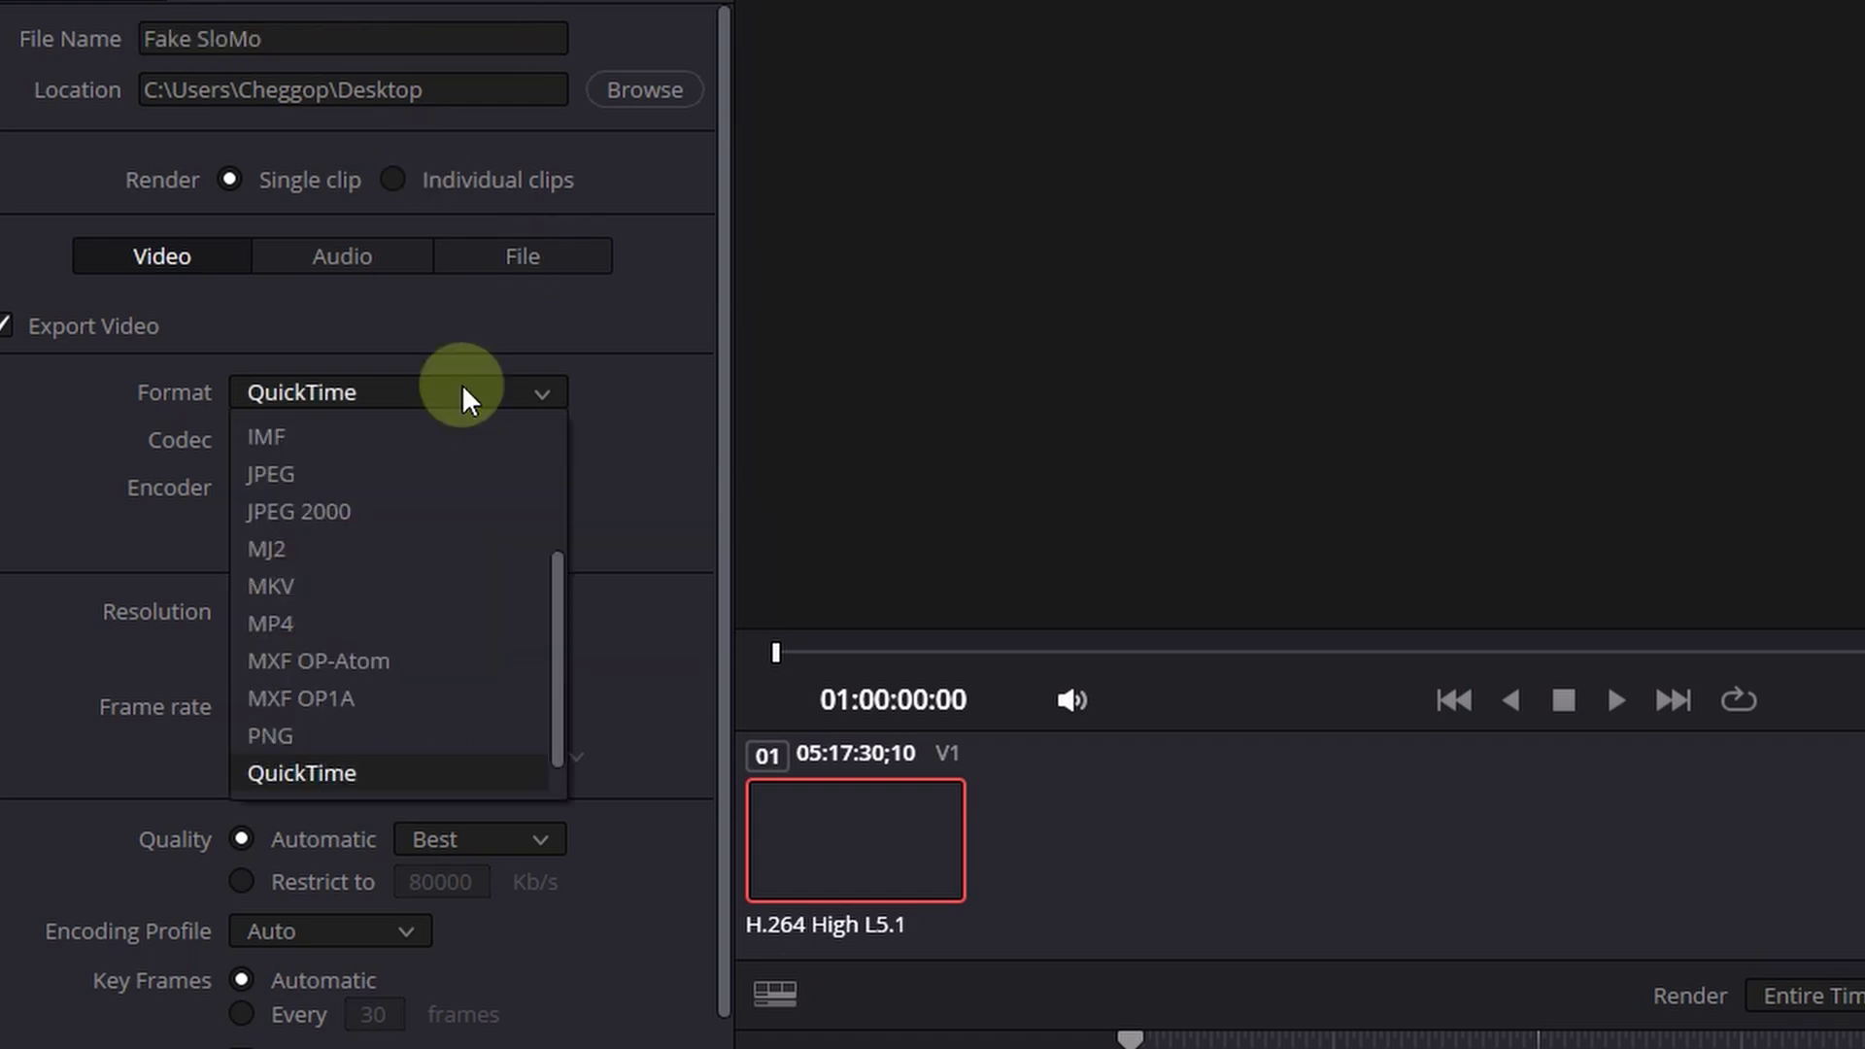
click(375, 626)
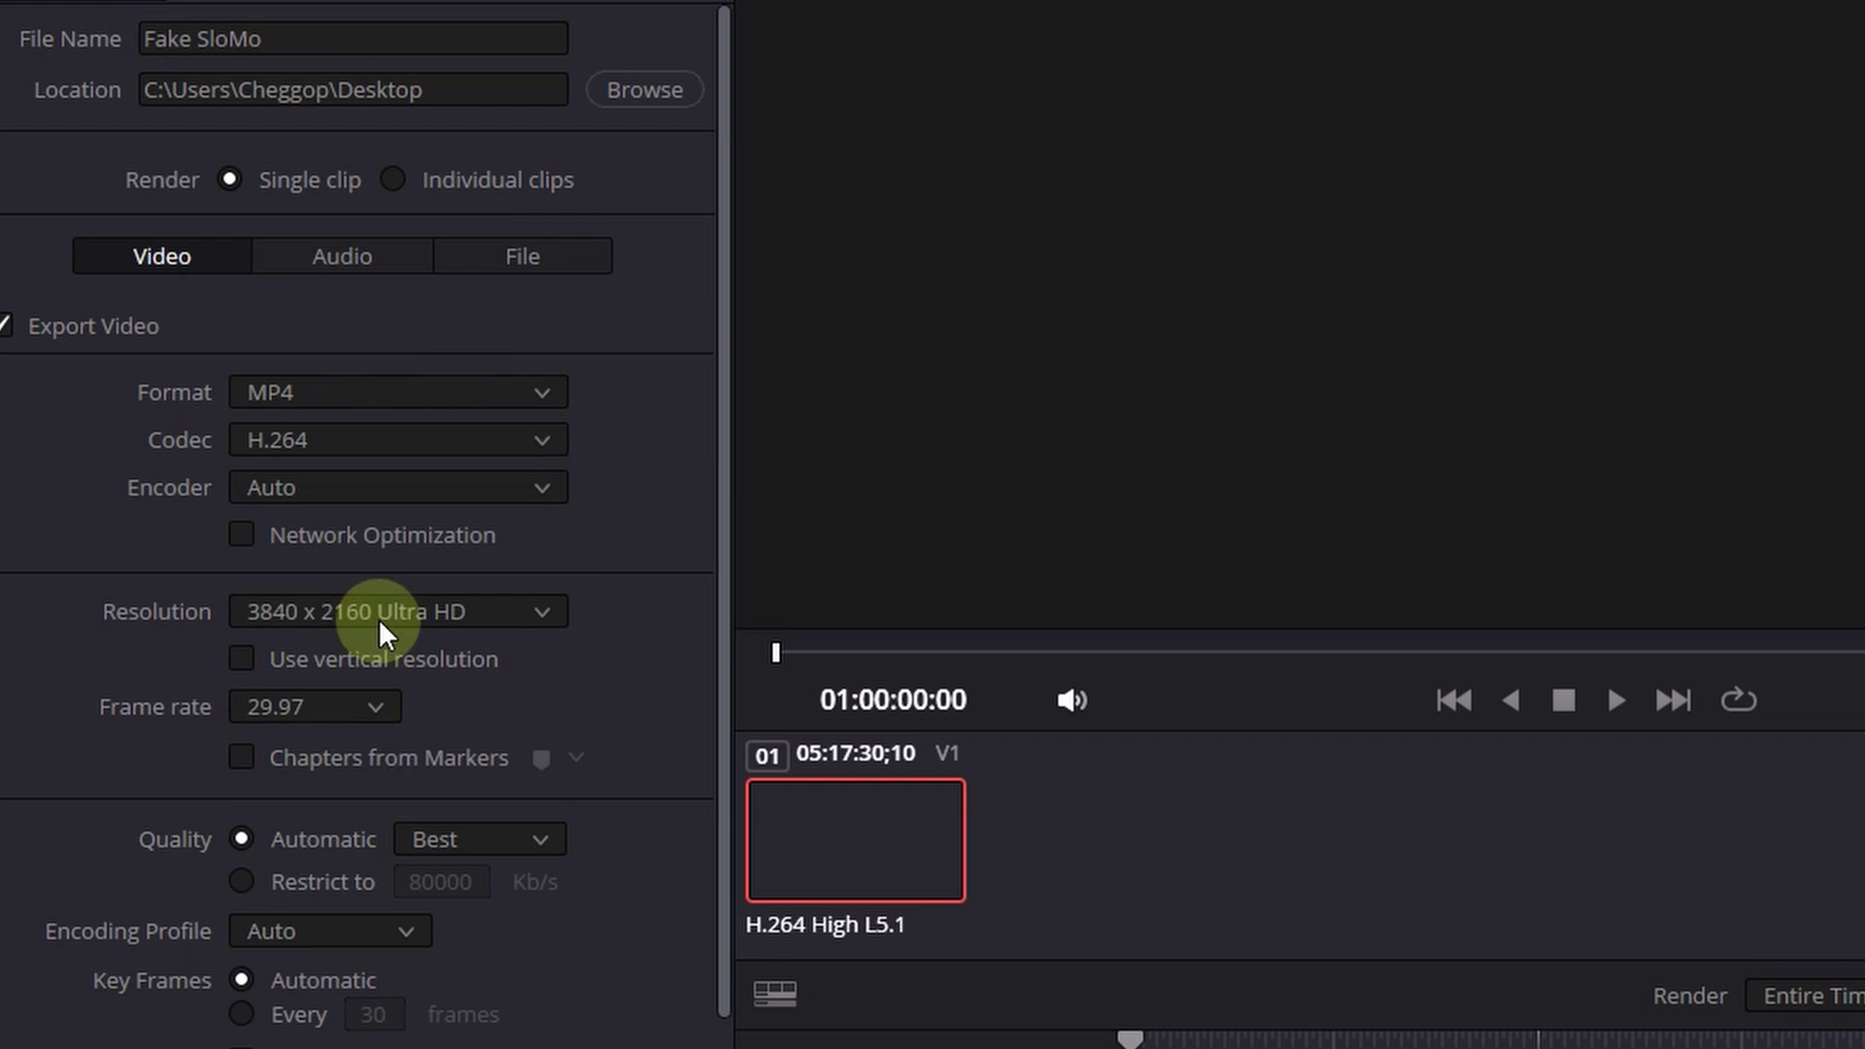
click(276, 876)
click(441, 878)
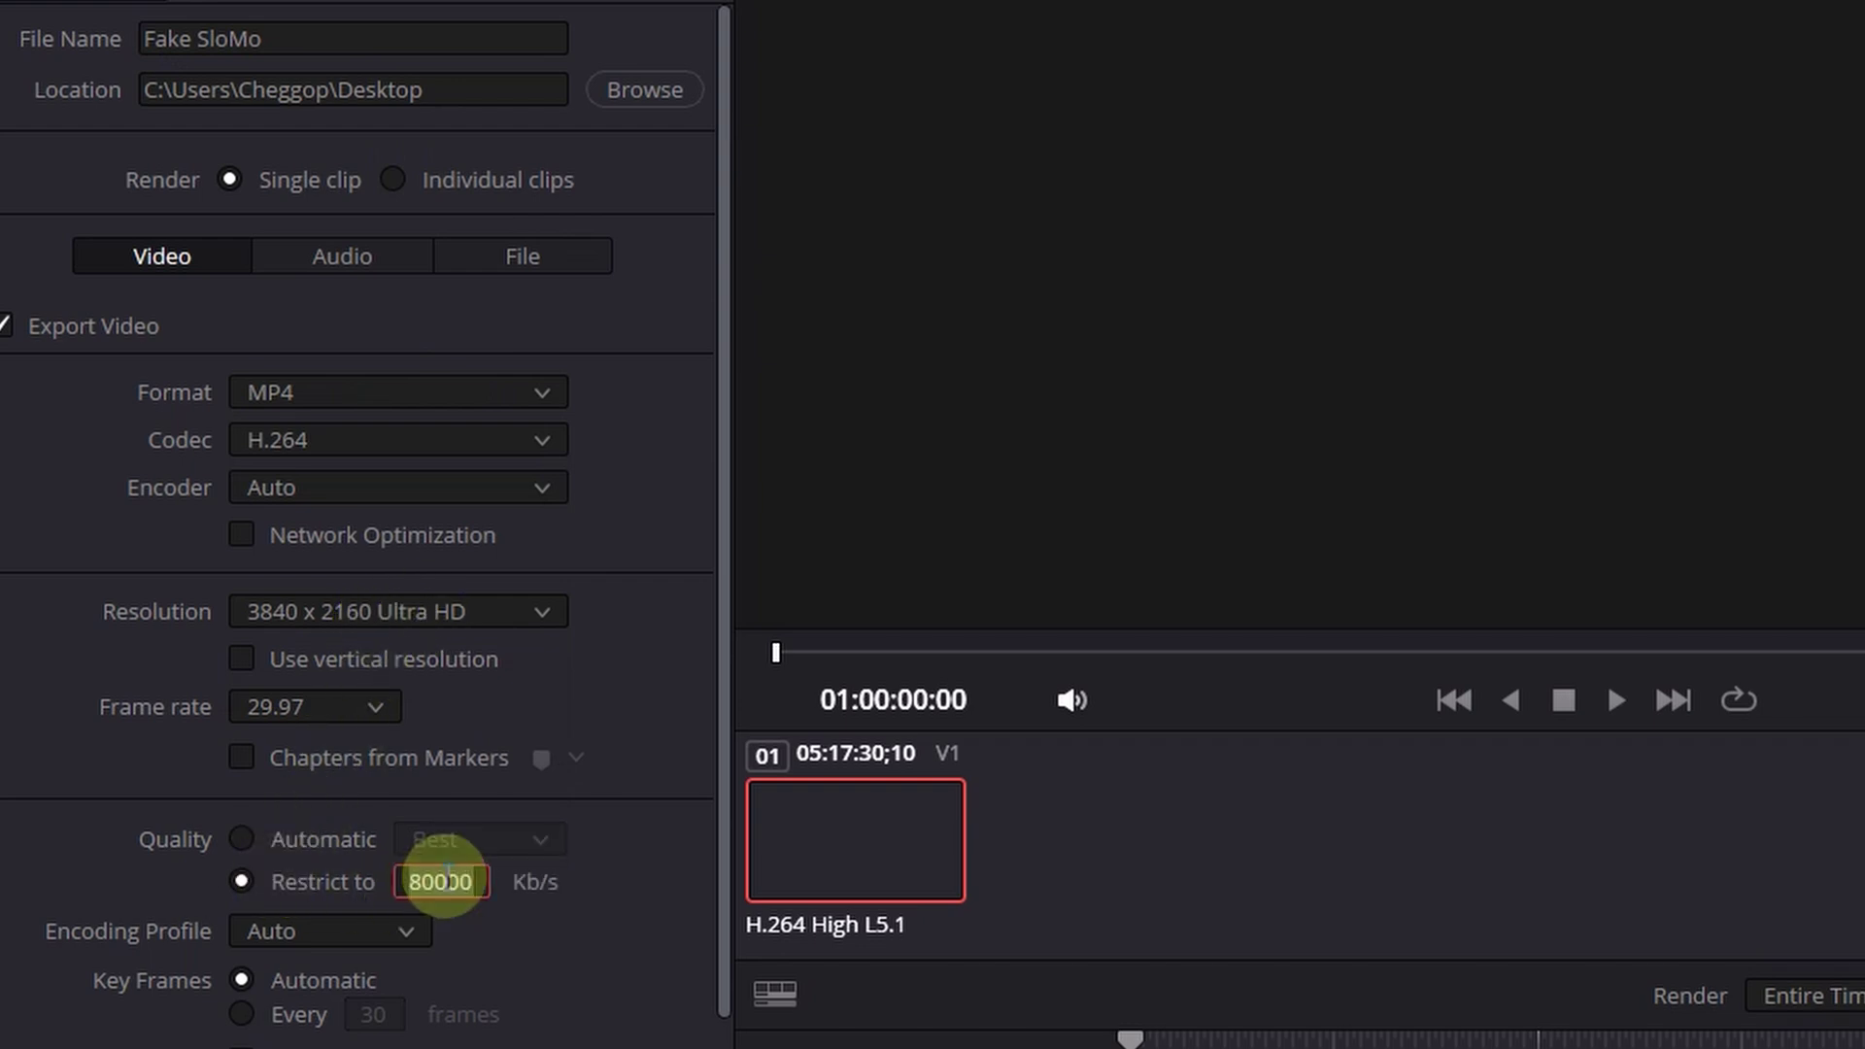
key(ctrl+a)
text(50000)
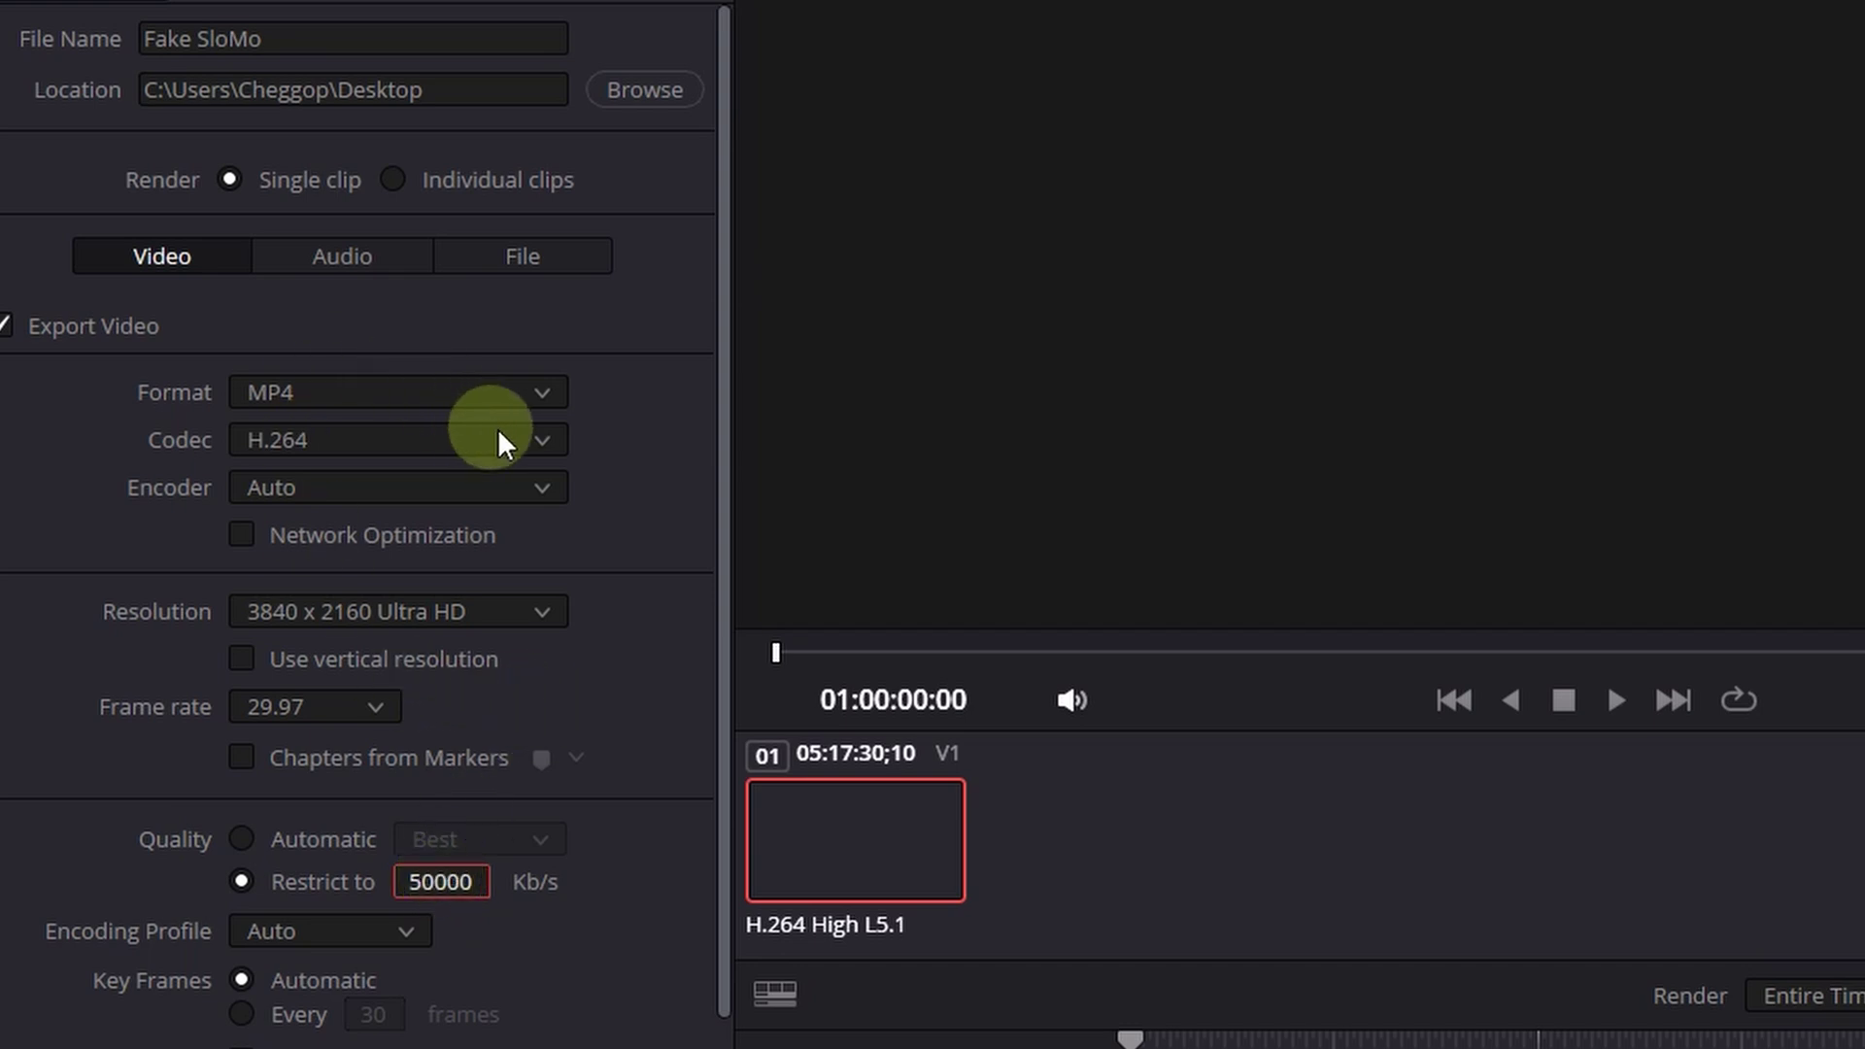
- Queue the Fake SloMo job and render it to the desktop with Render All
scroll(586, 781, down, 5)
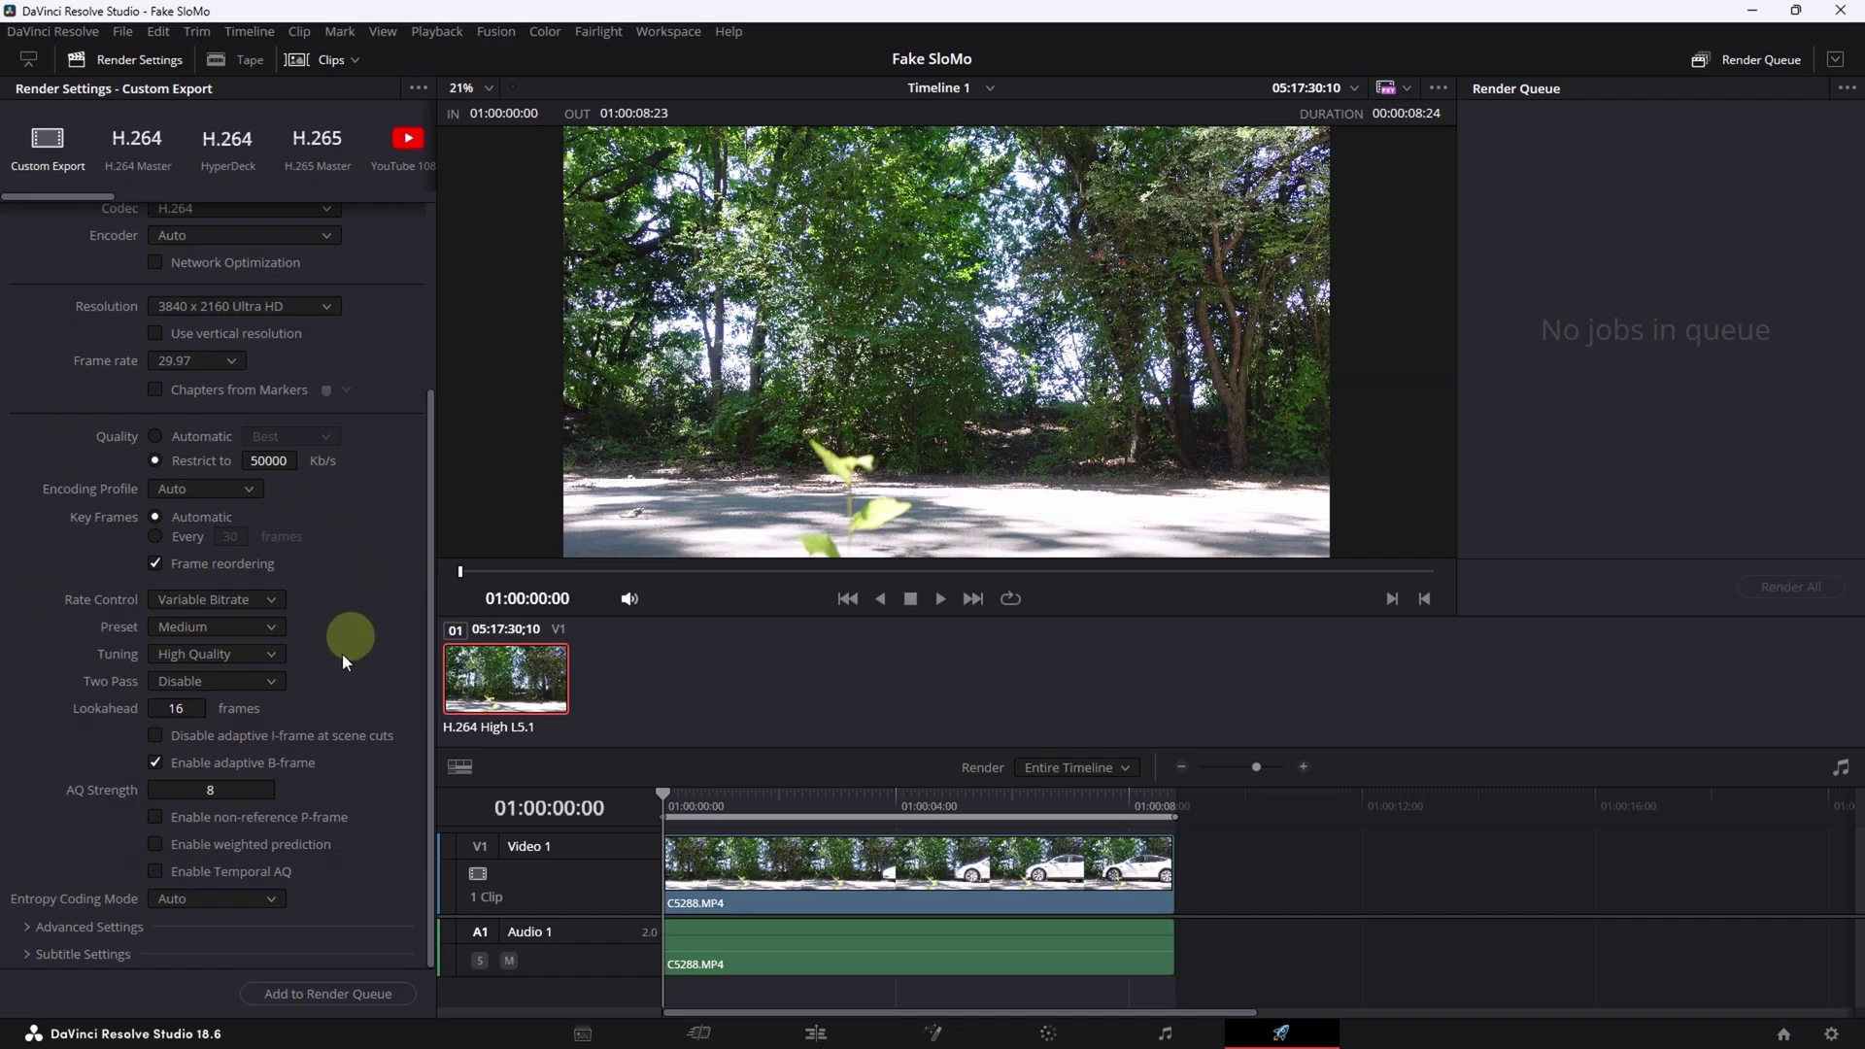
click(335, 993)
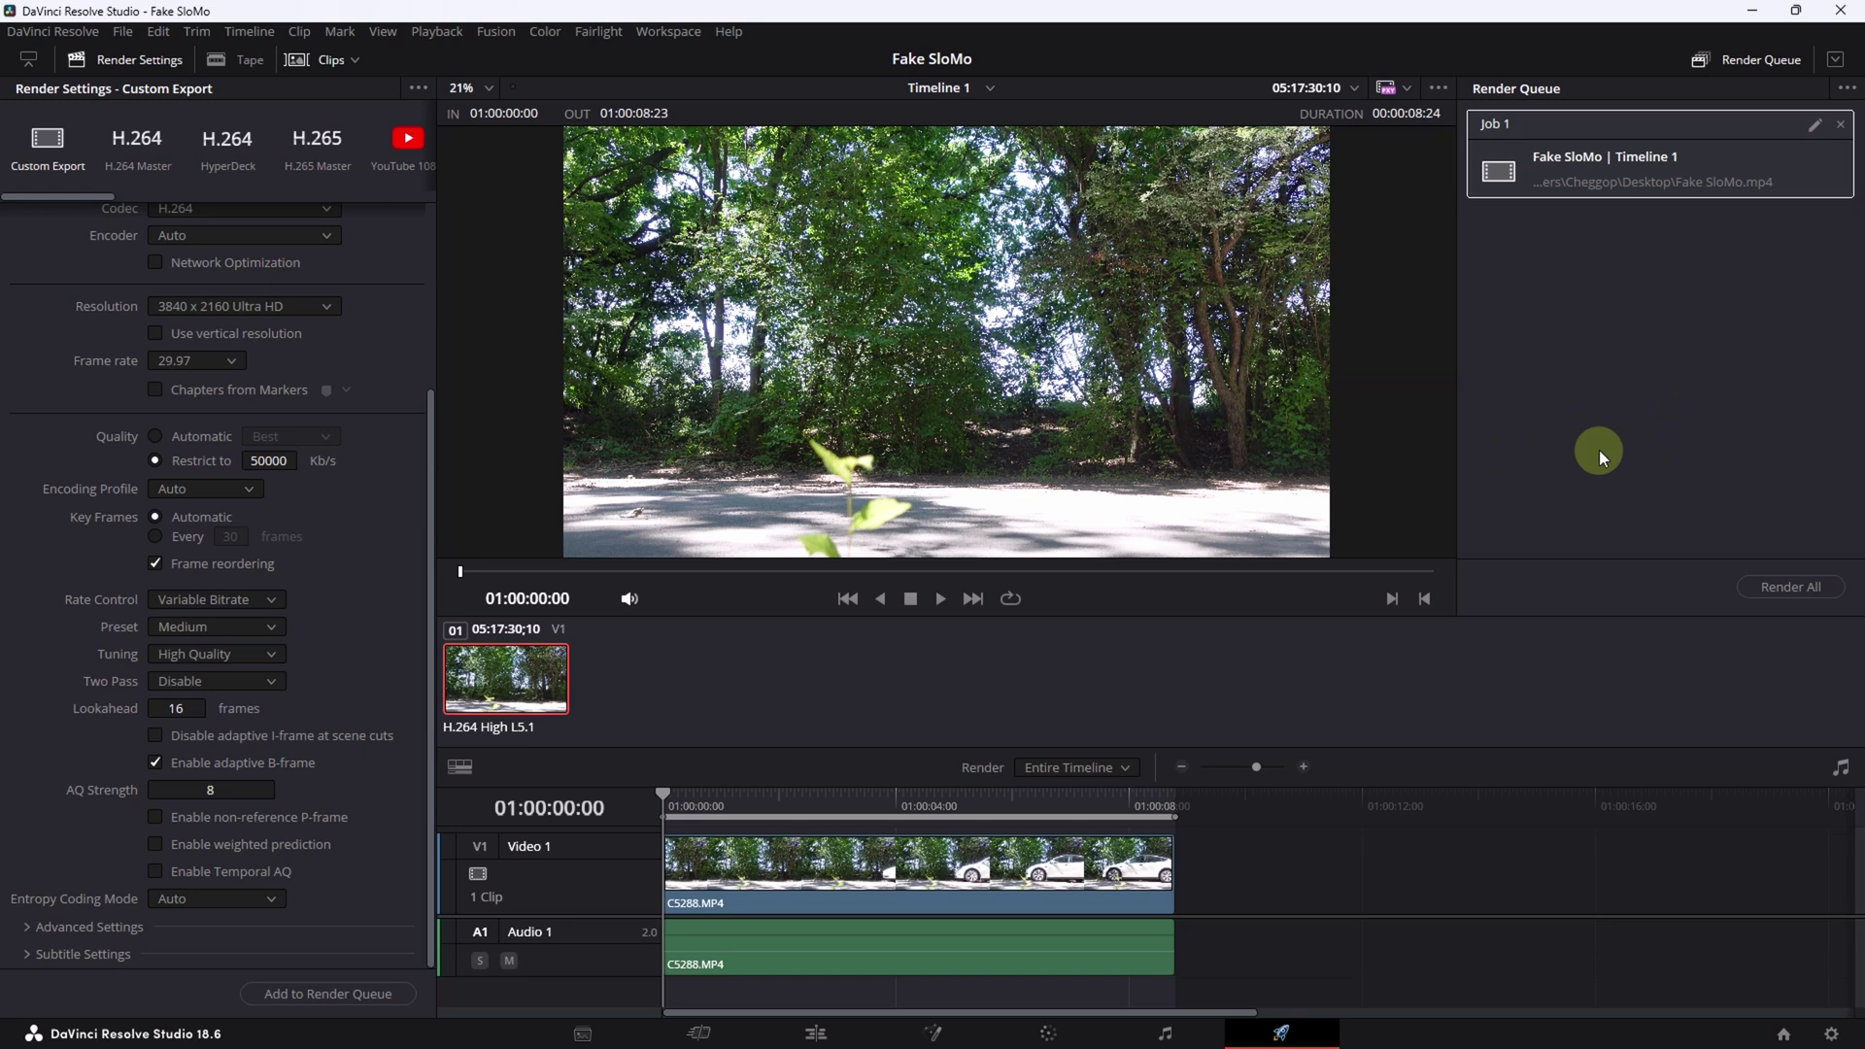
click(1787, 588)
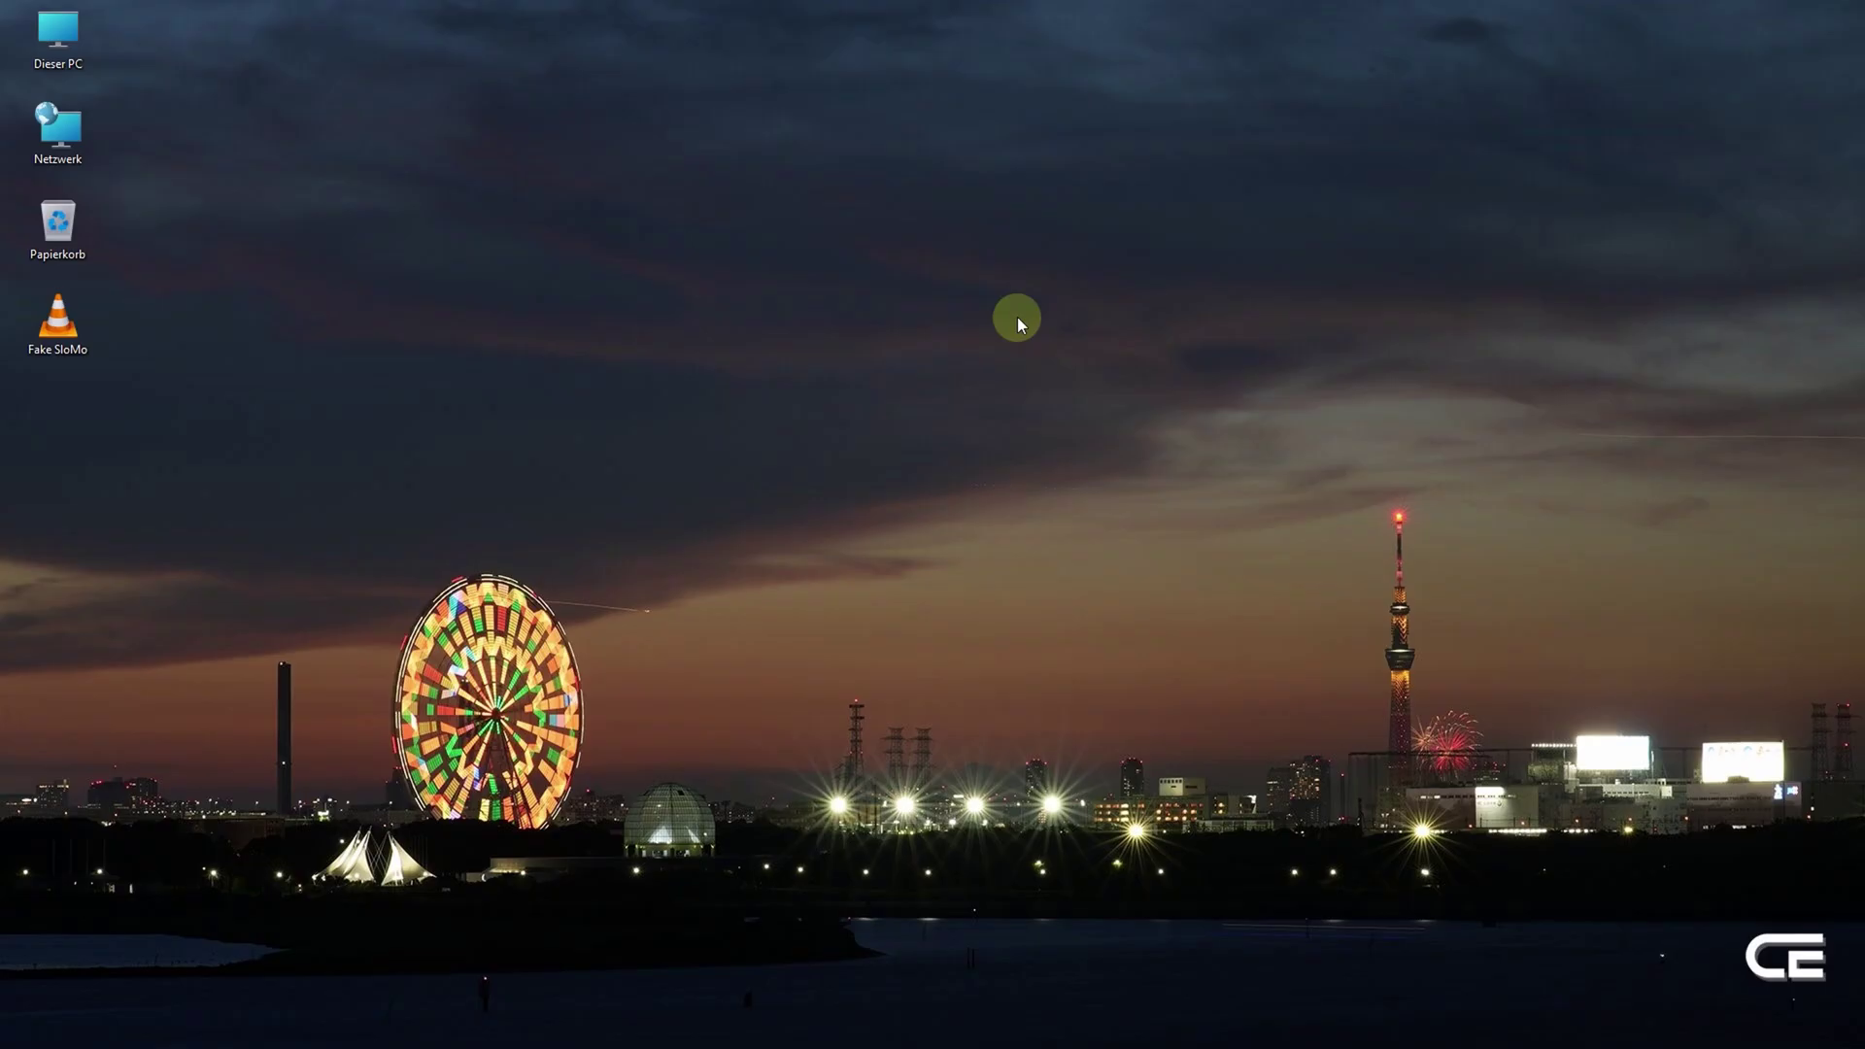
- Select the rendered Fake SloMo video file on the desktop
click(53, 326)
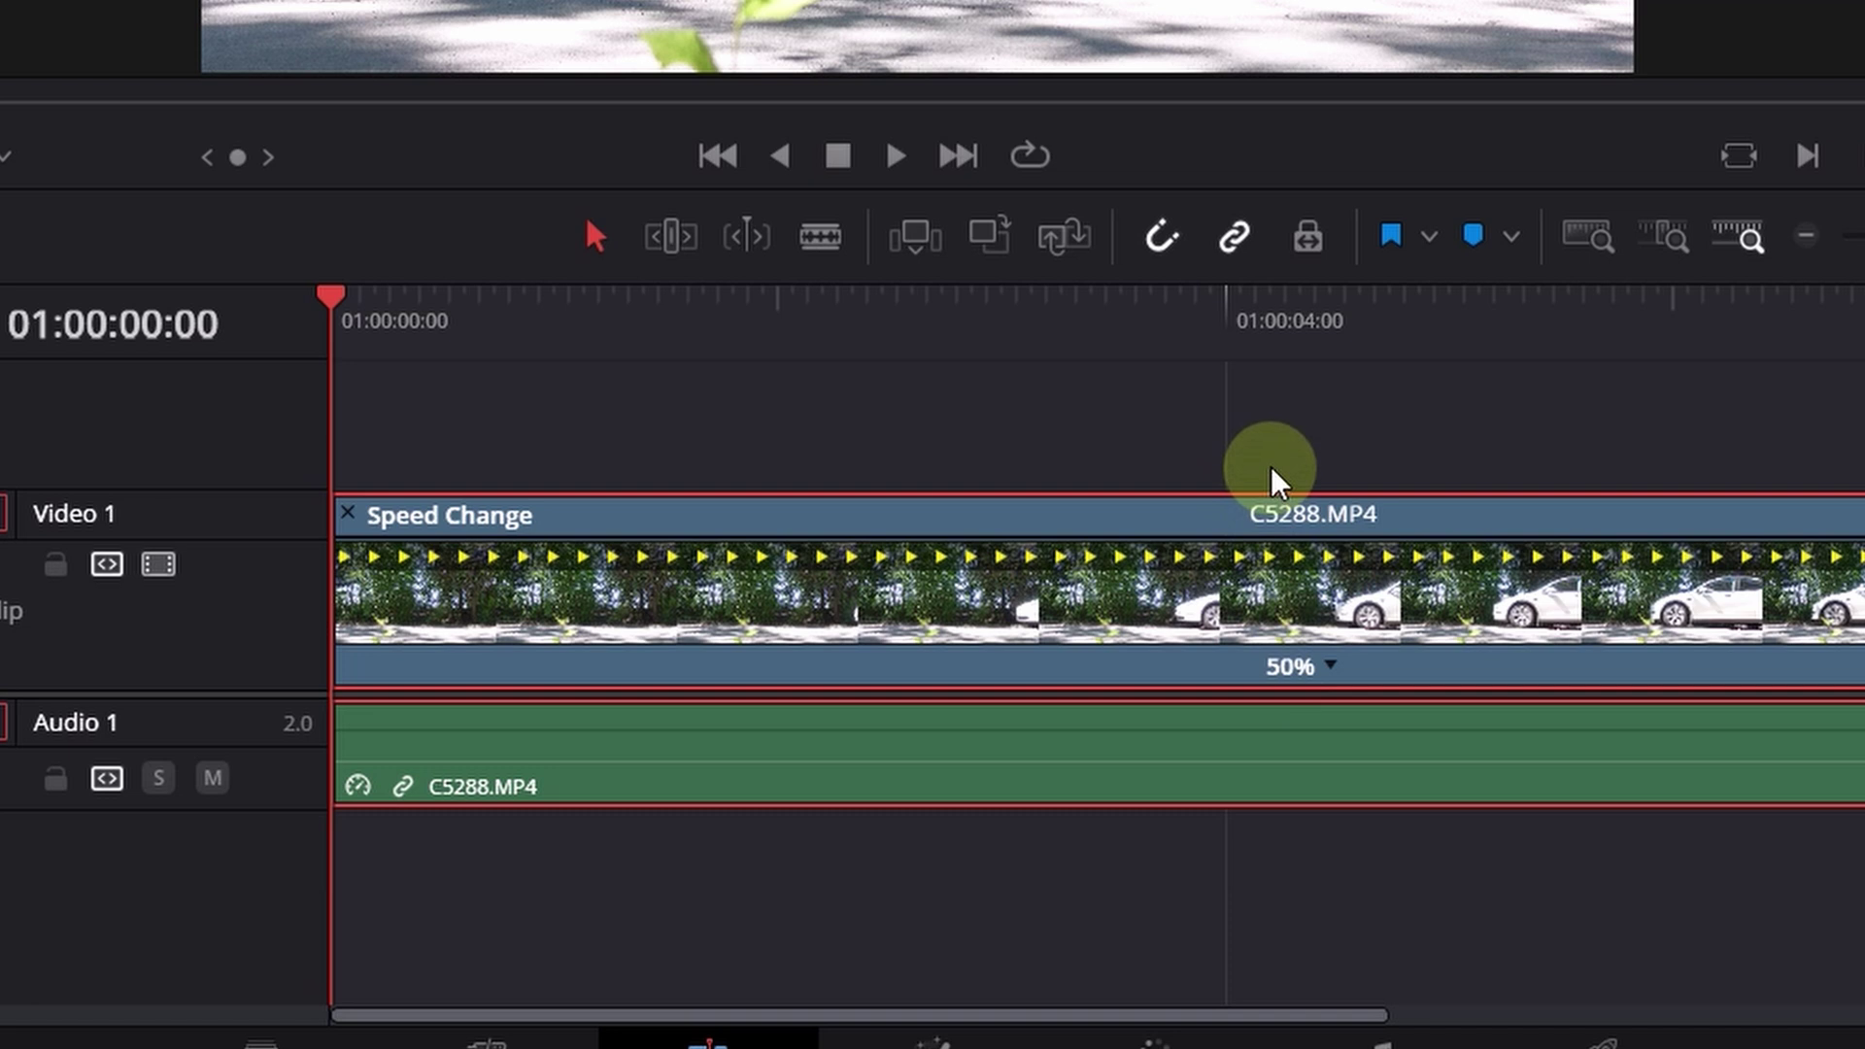
- Change the C5288.MP4 clip speed from 50% to 25% and zoom the timeline out to fit it
click(1330, 666)
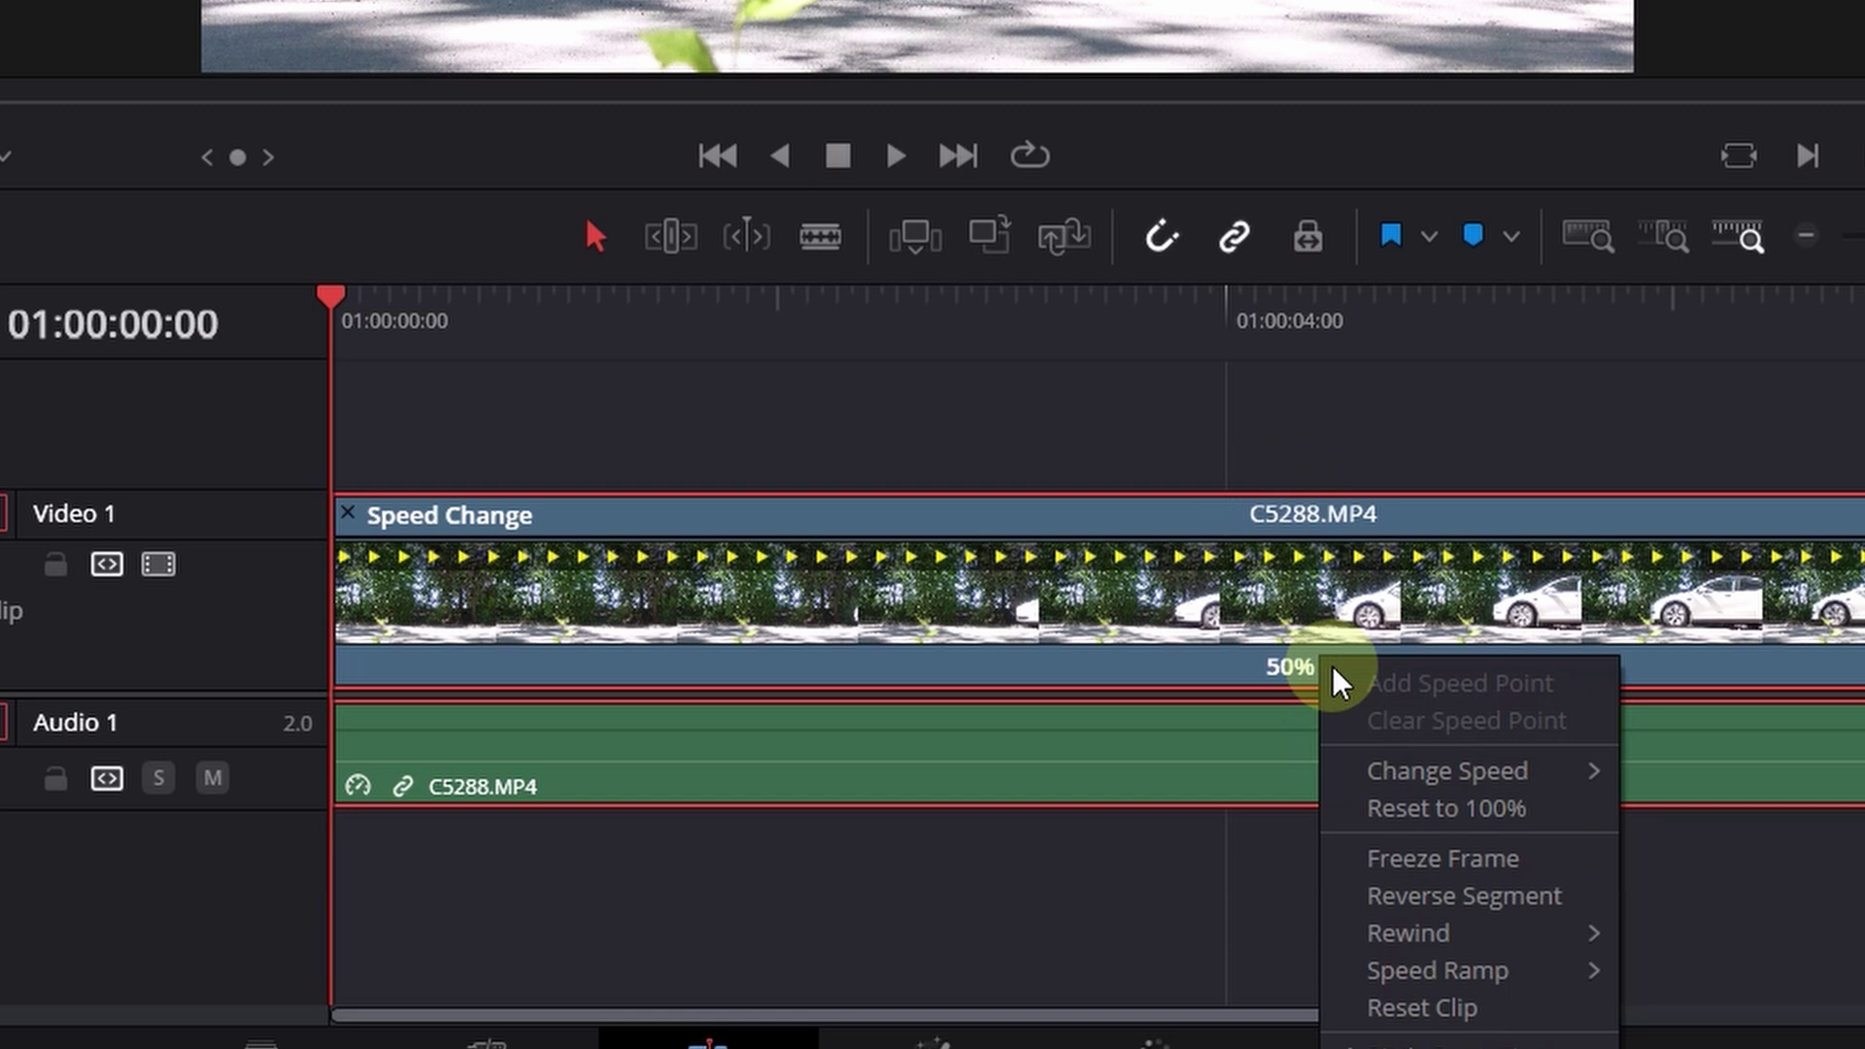
mouse_move(1403, 772)
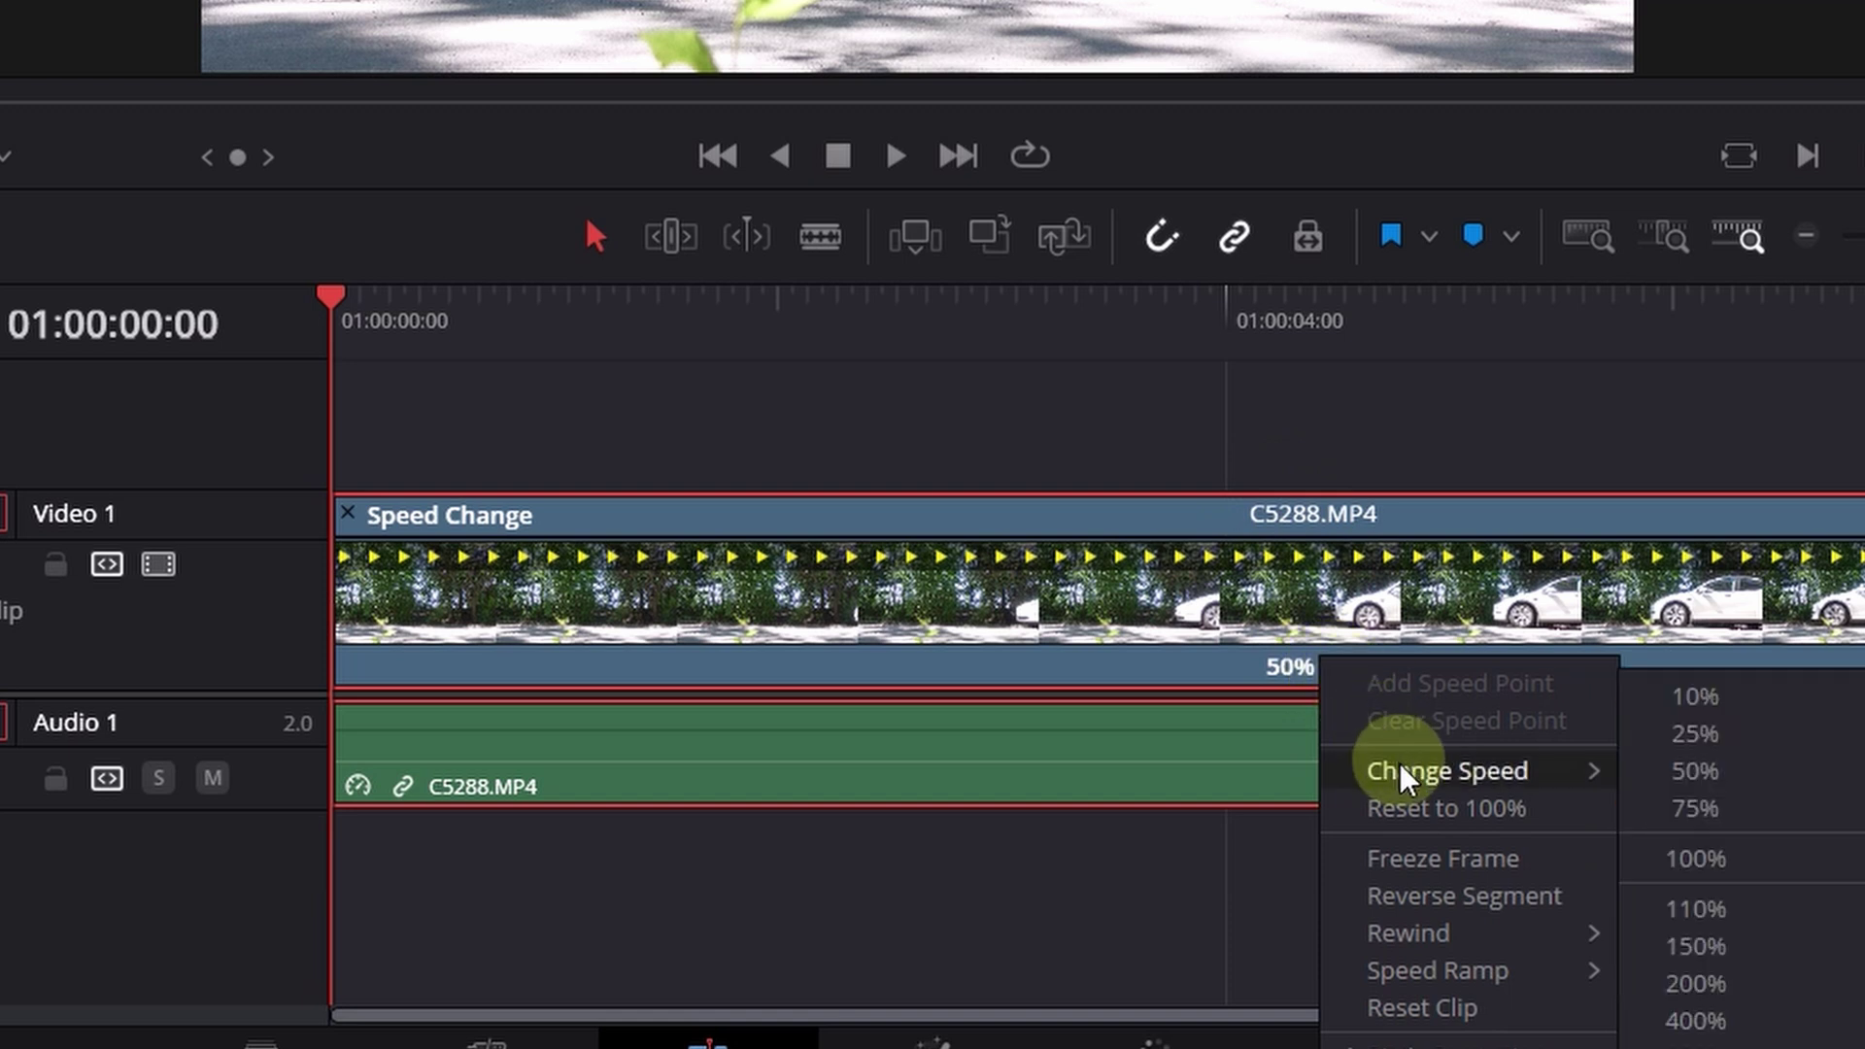
click(1700, 746)
click(1806, 238)
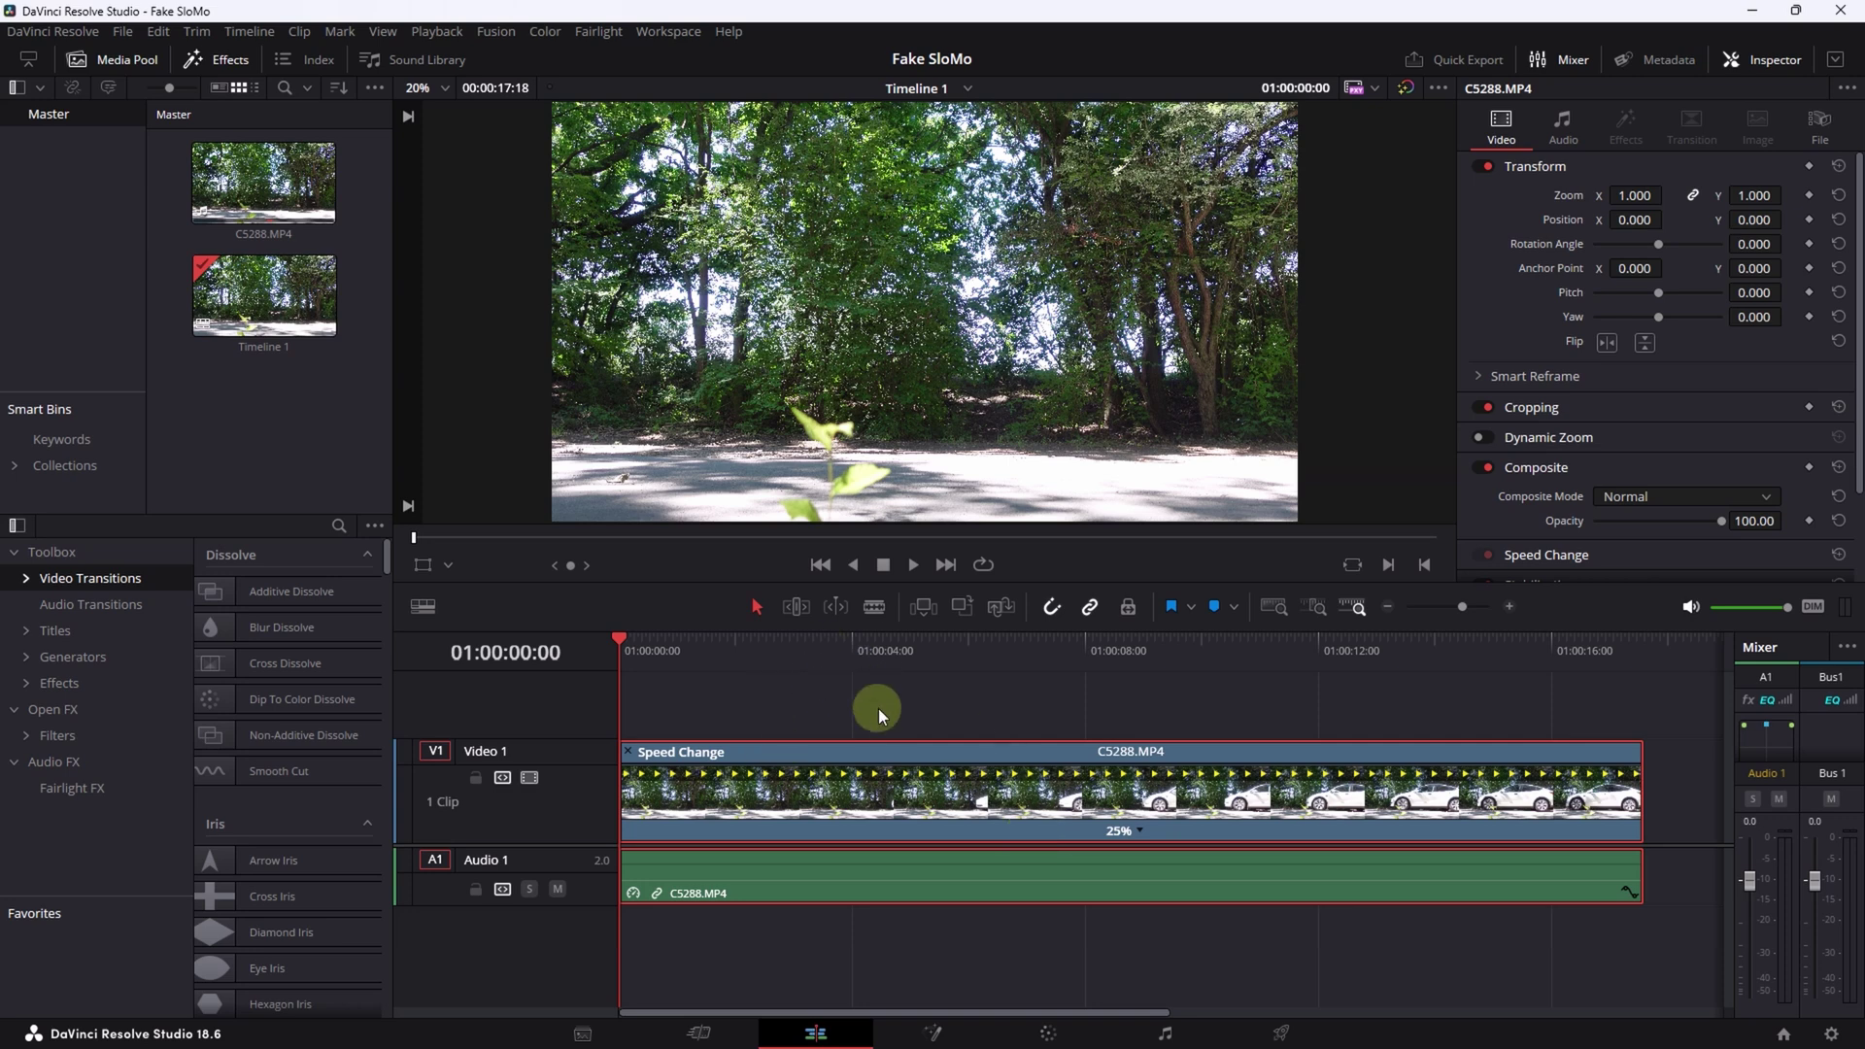
click(1281, 1033)
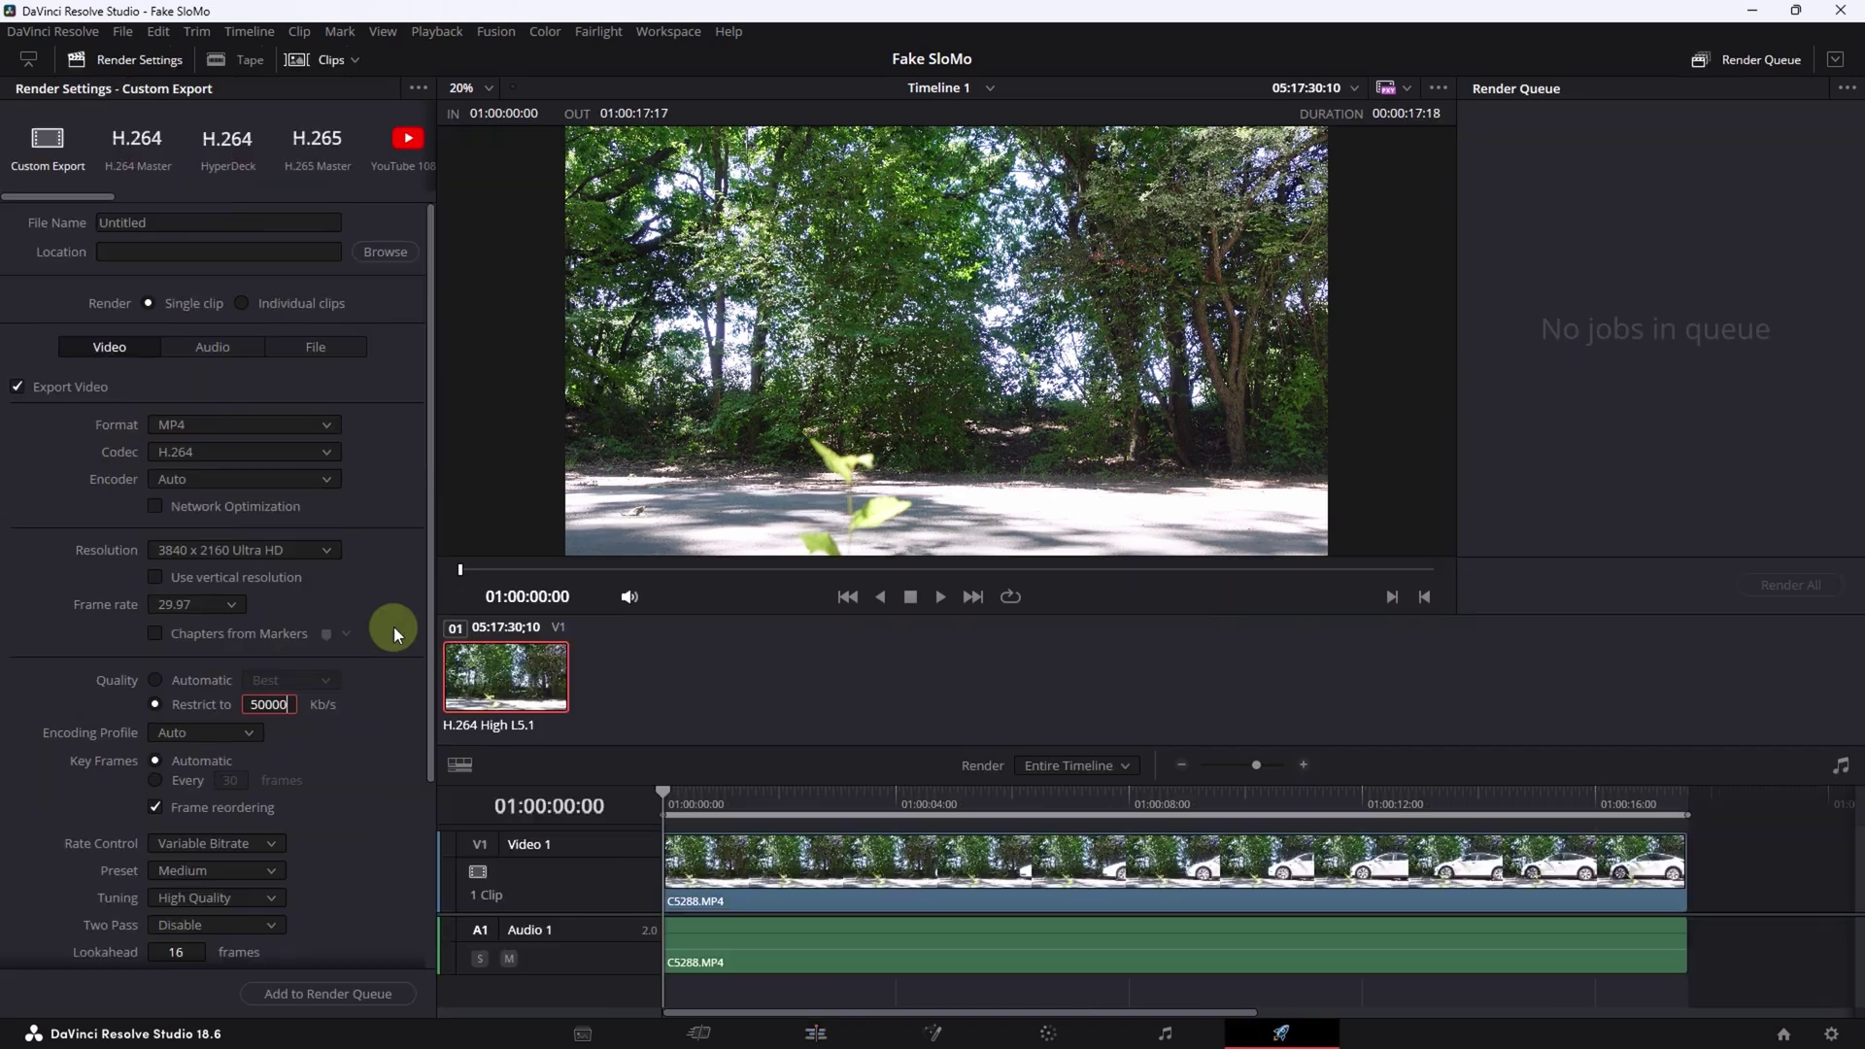
- Name the output 'Fake SloMo 120', add it to the render queue, and render it
click(168, 222)
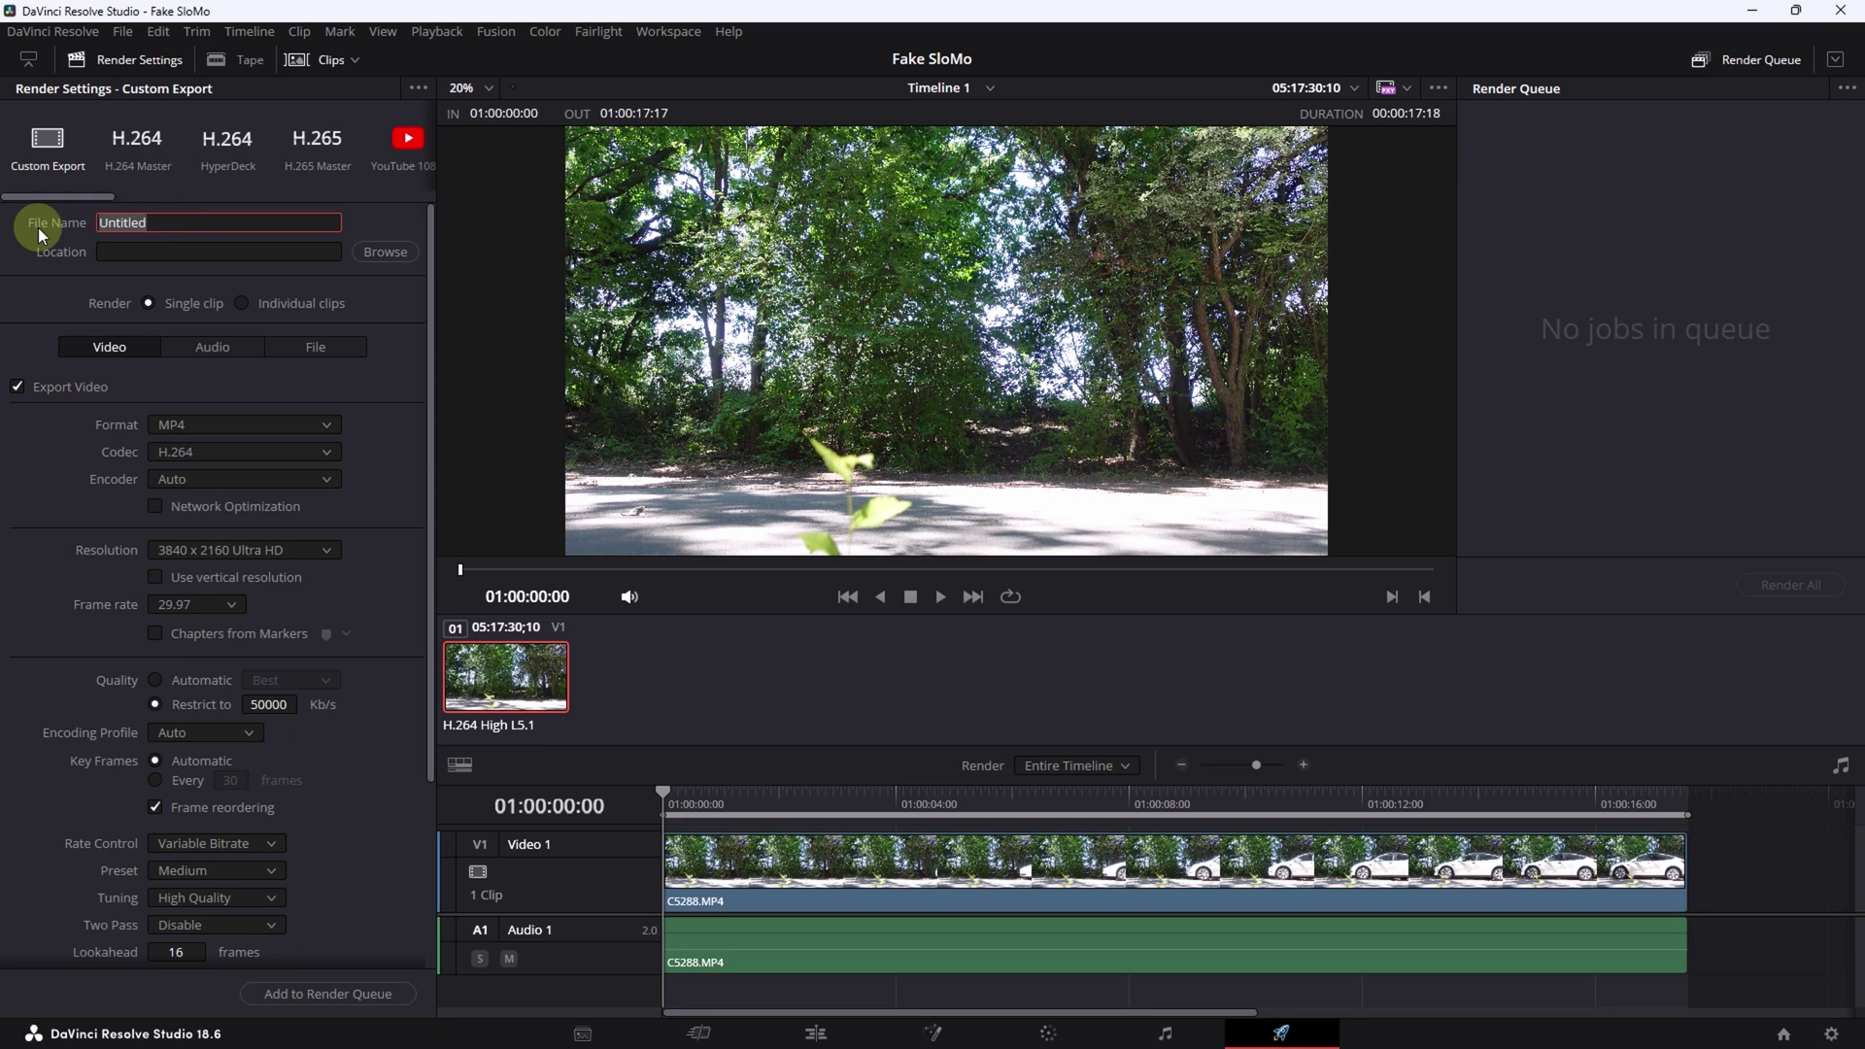
text(Fake SloMo 120)
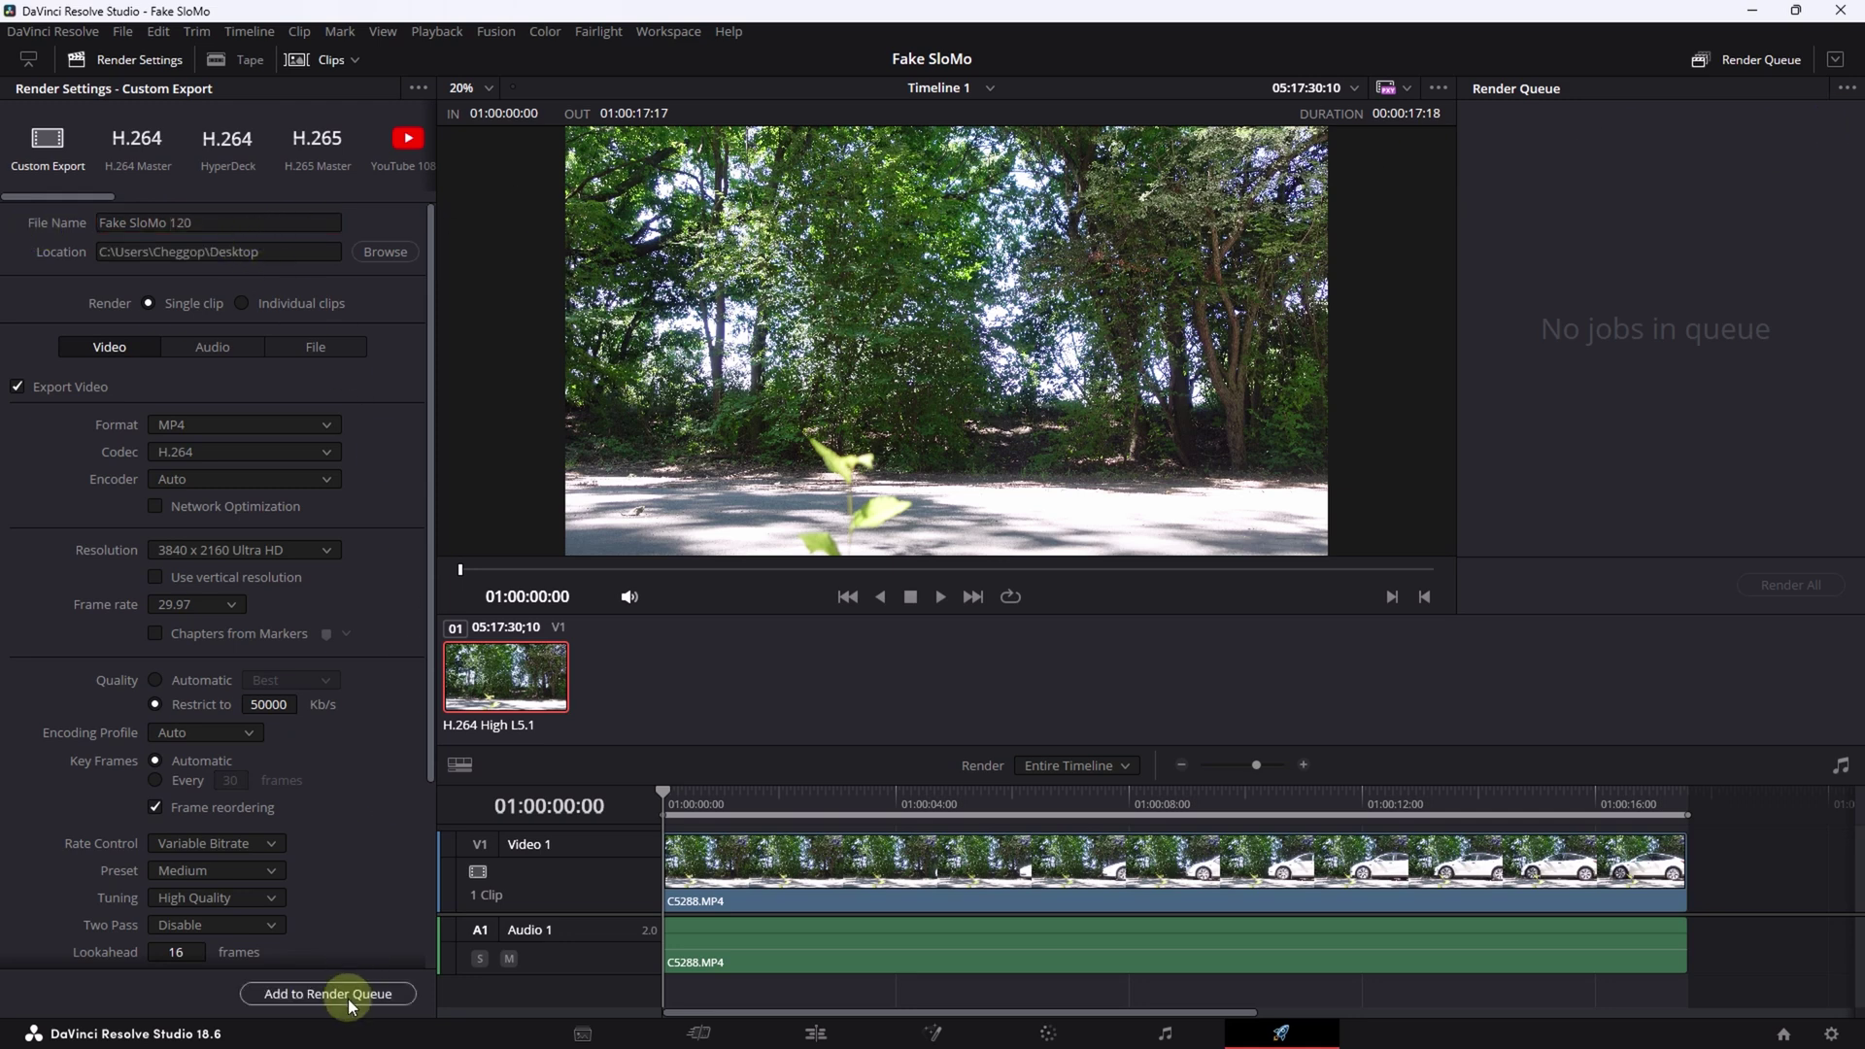
click(342, 994)
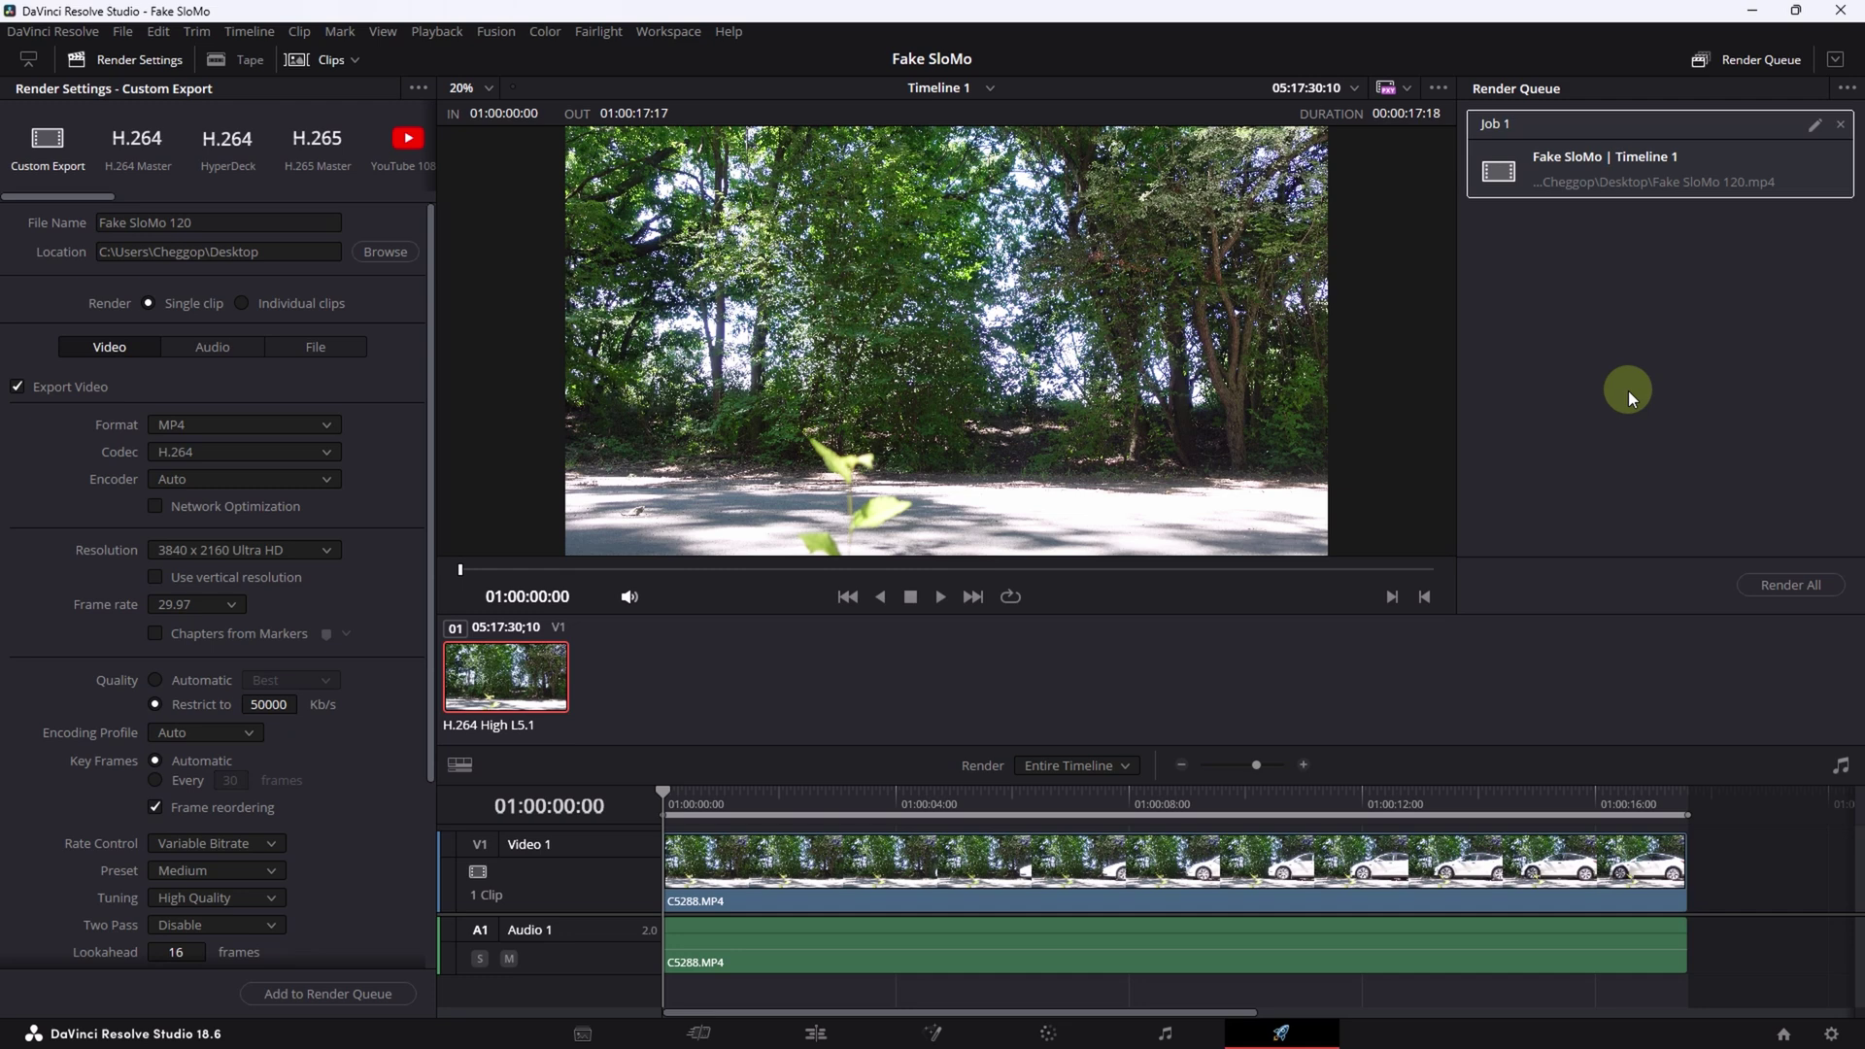
click(1779, 582)
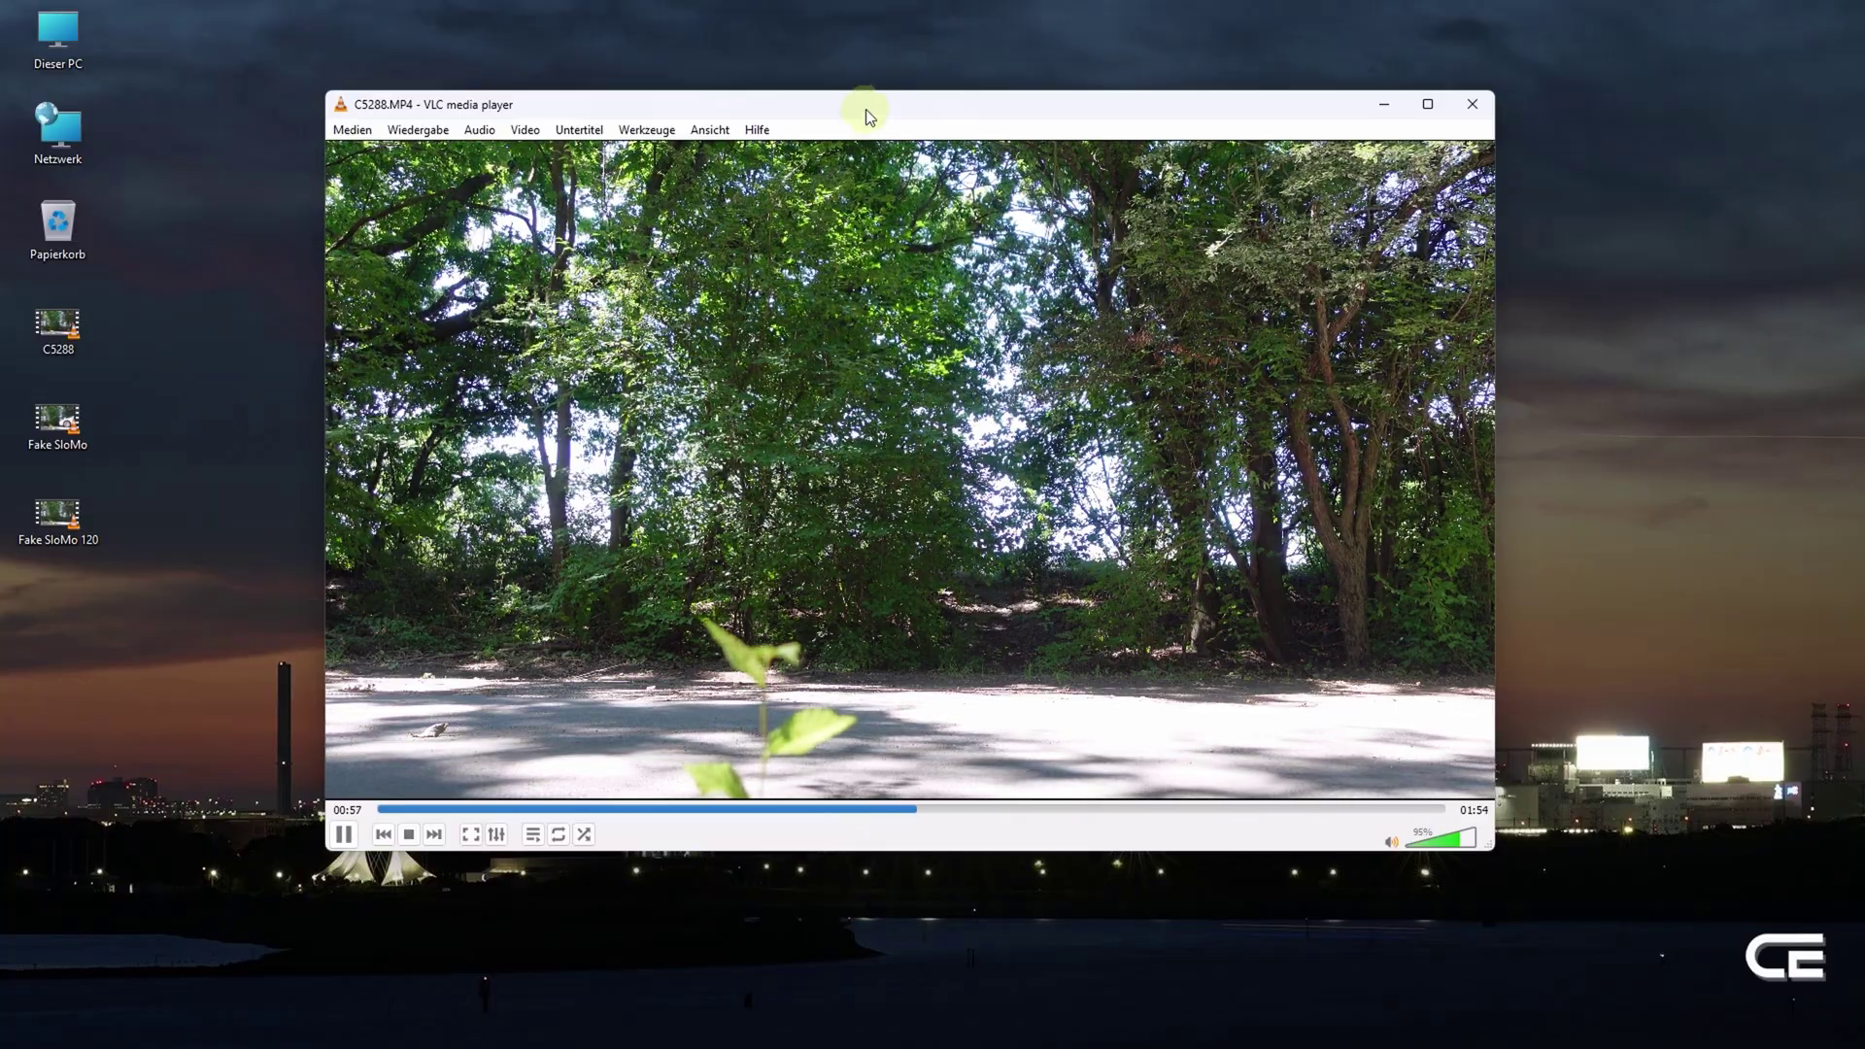
- Move the VLC window playing the original C5288.MP4 to the right
drag(869, 94, 923, 105)
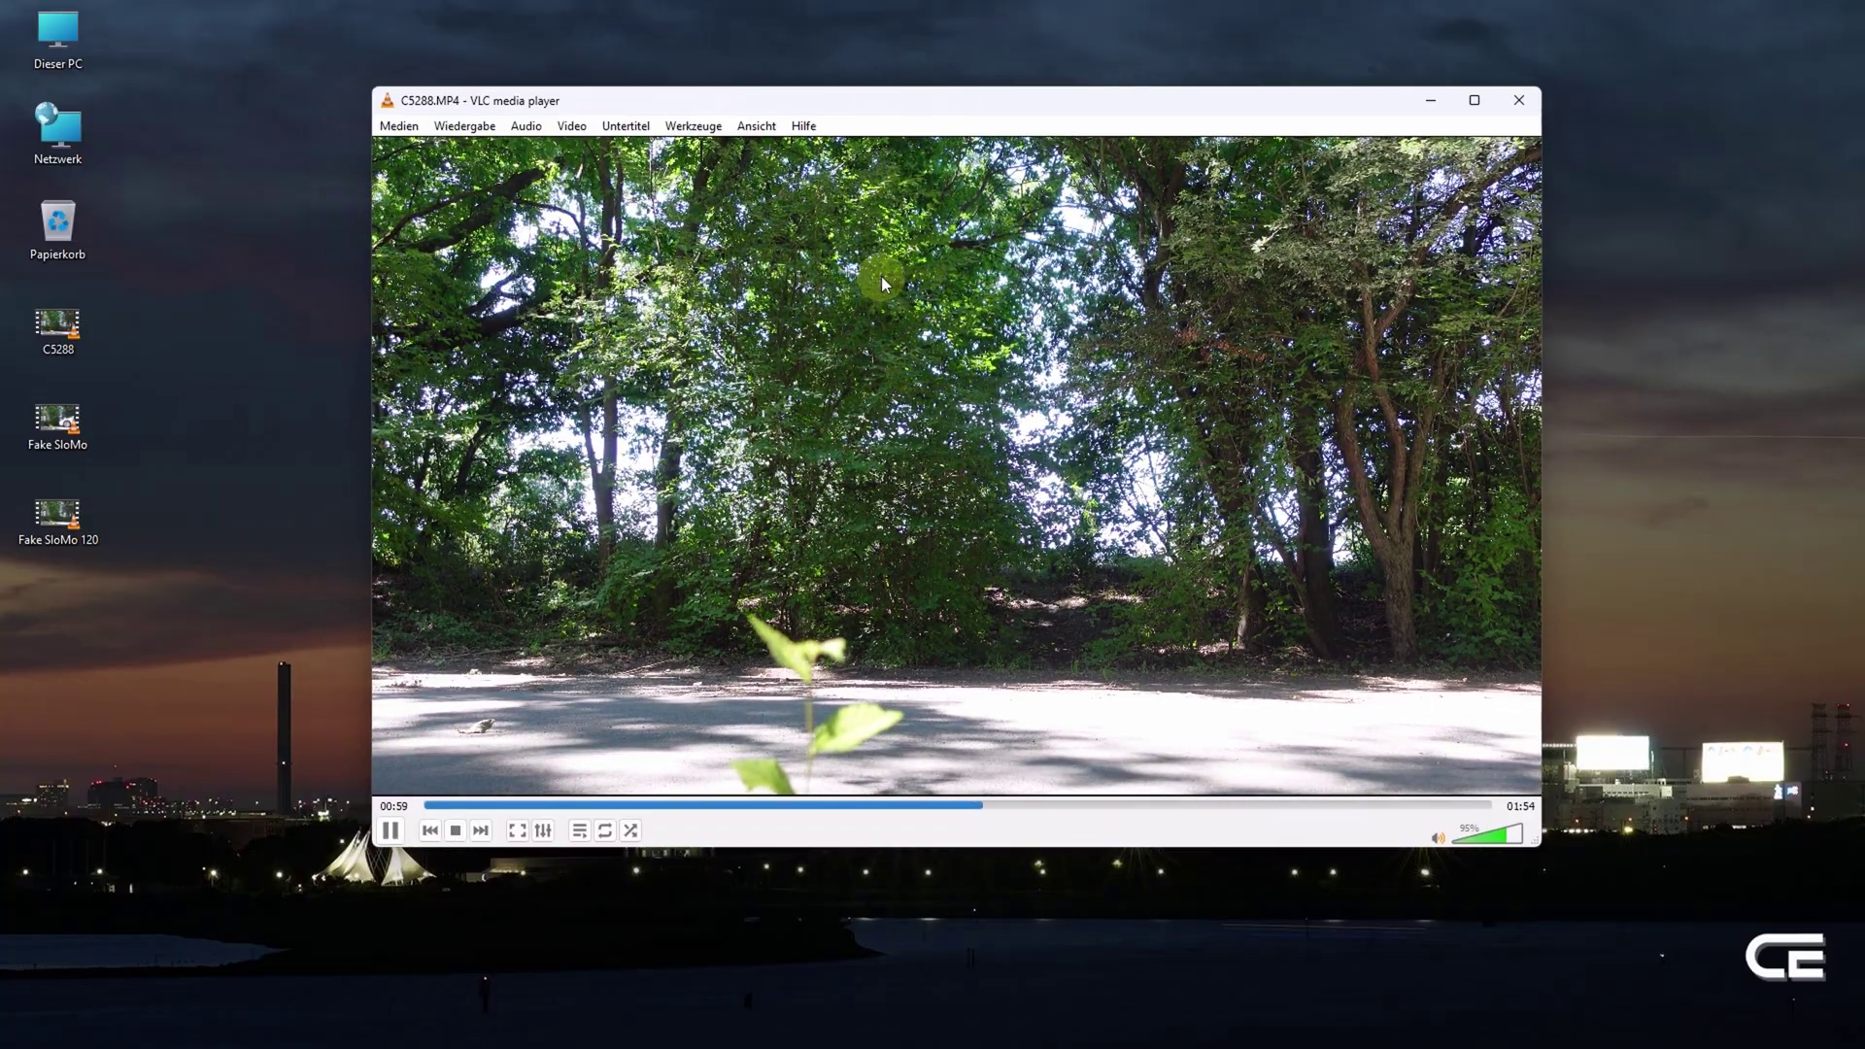